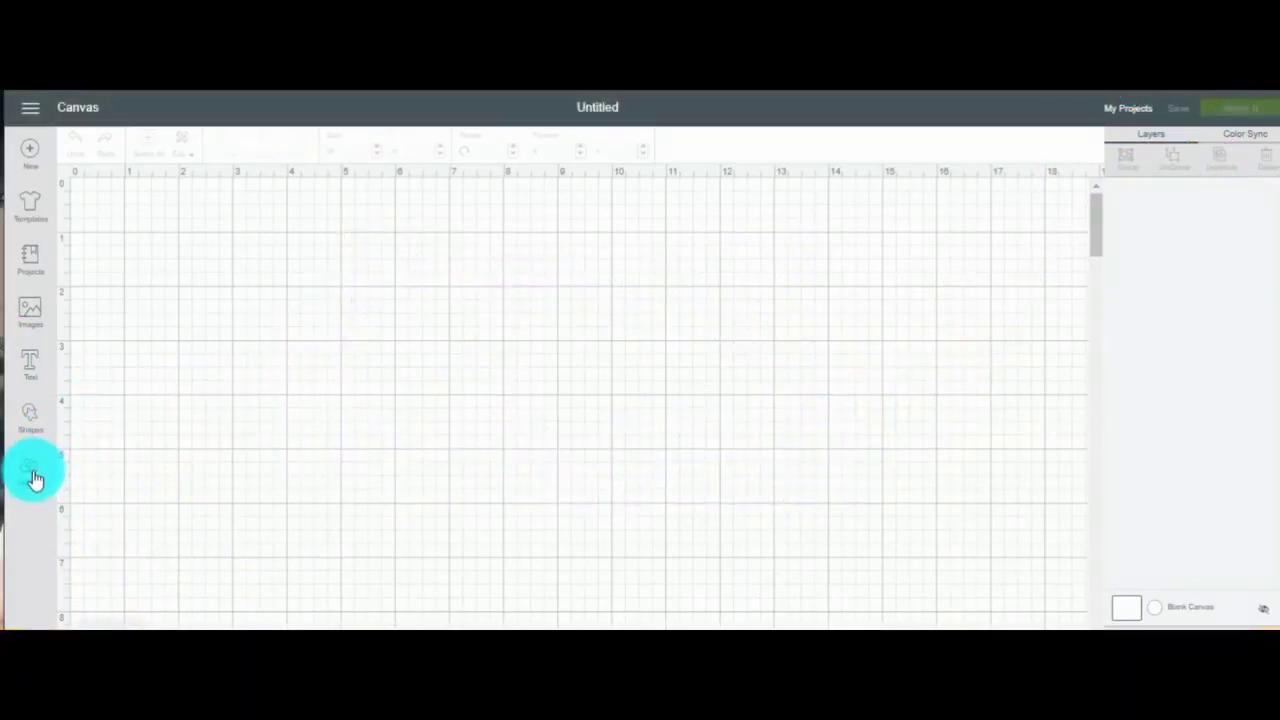
Upload the dog photo jb1.jpg into Design Space through Upload Image
click(32, 472)
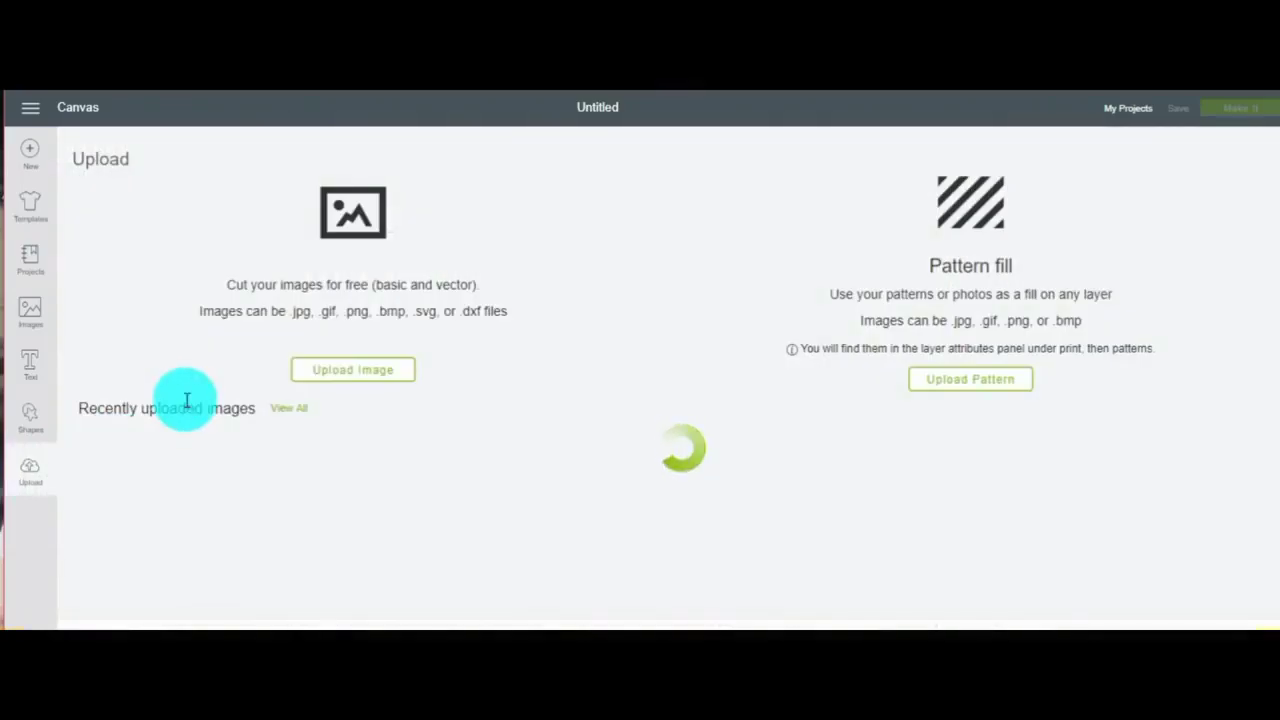
click(316, 370)
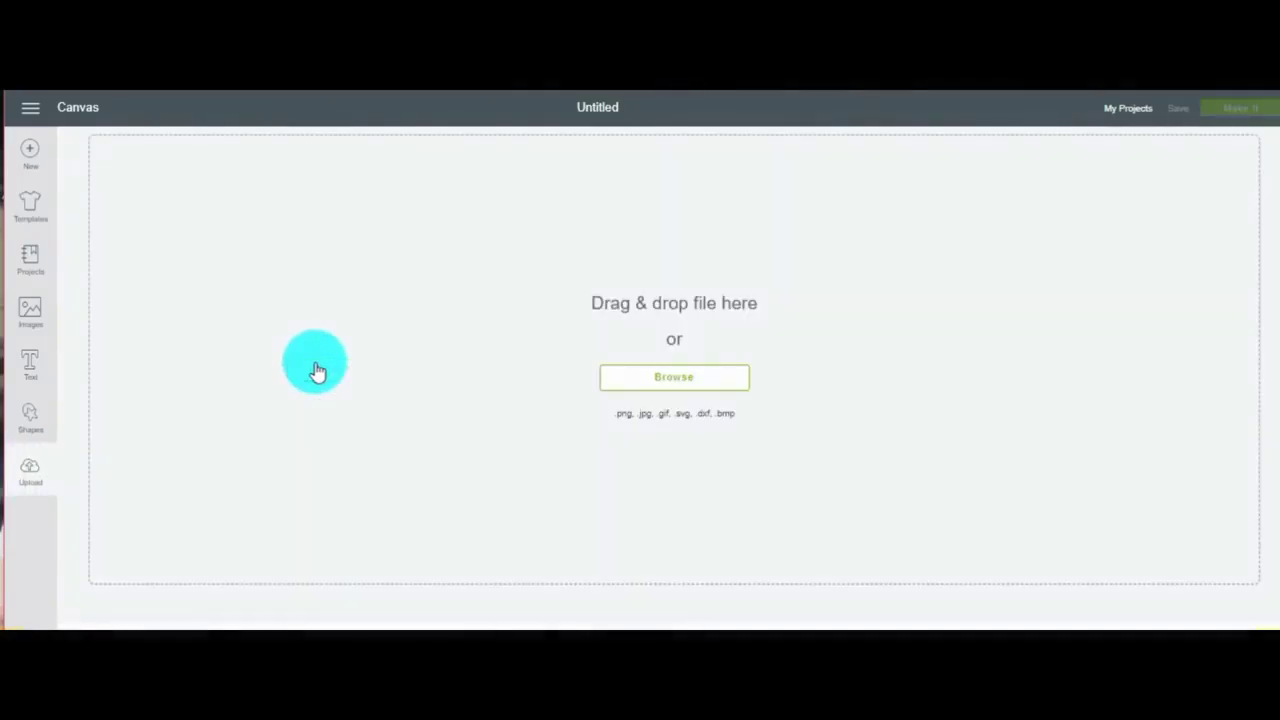
click(687, 378)
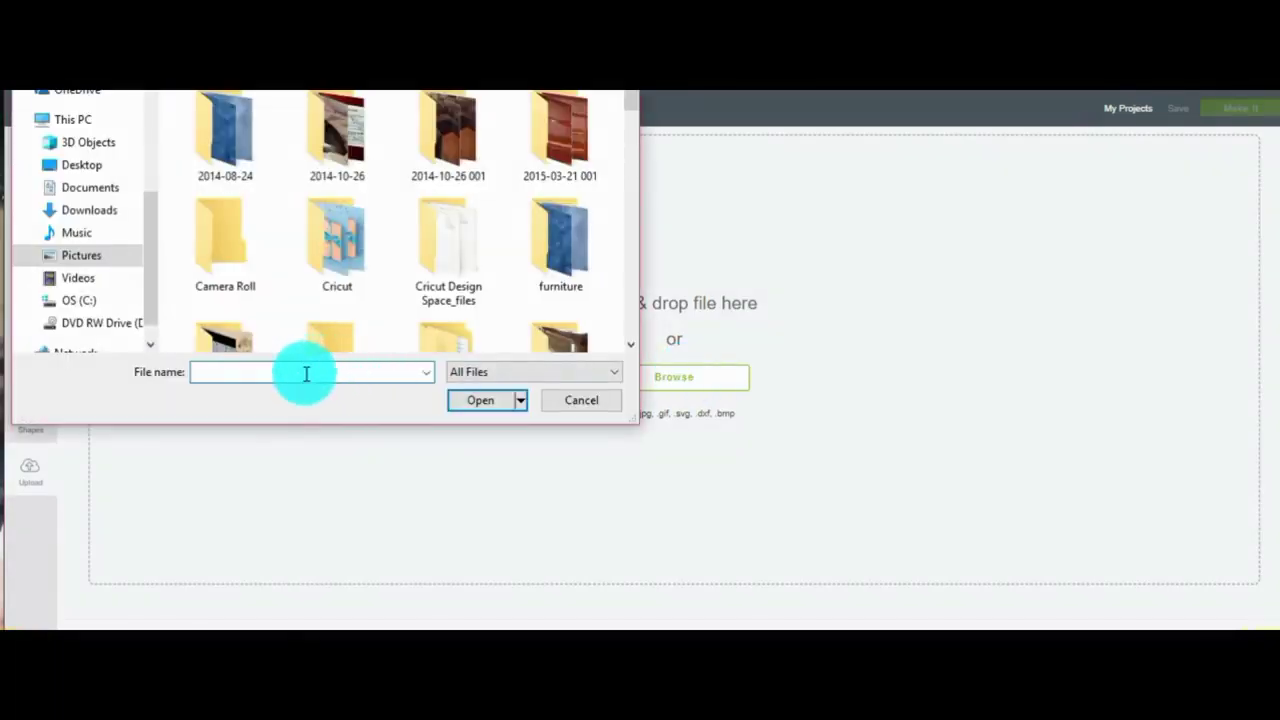
text(jb)
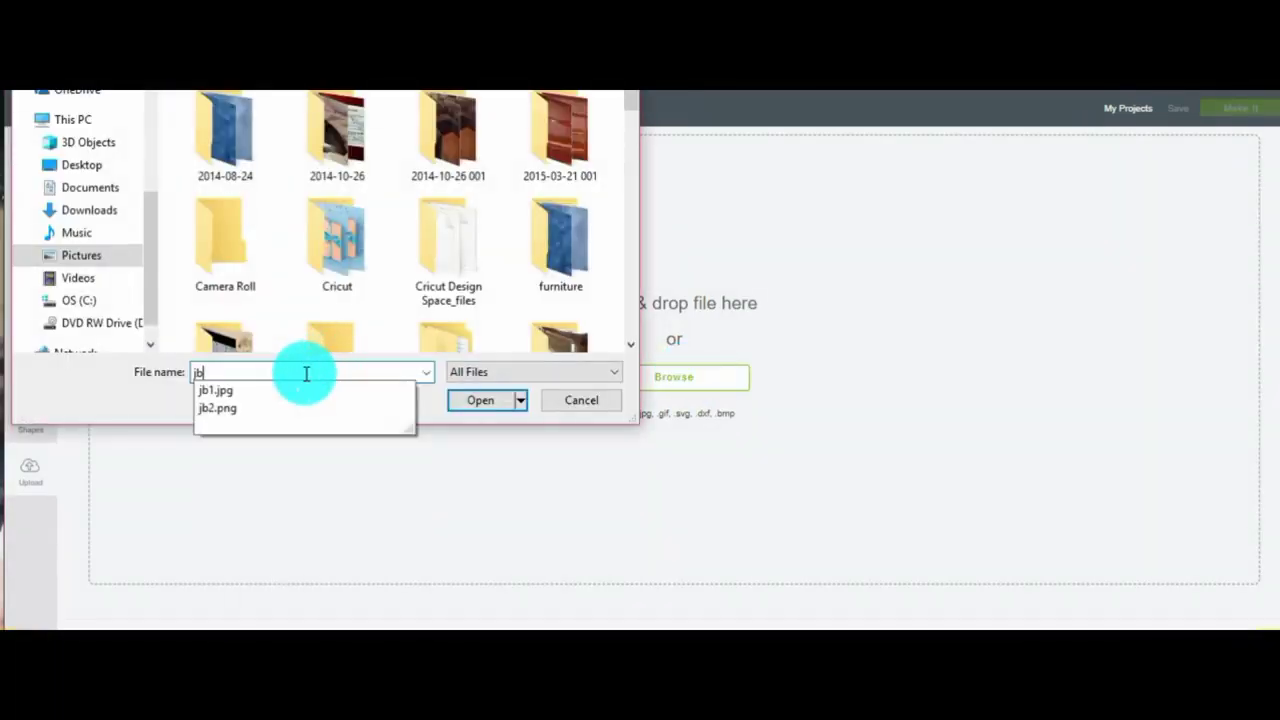
text(1)
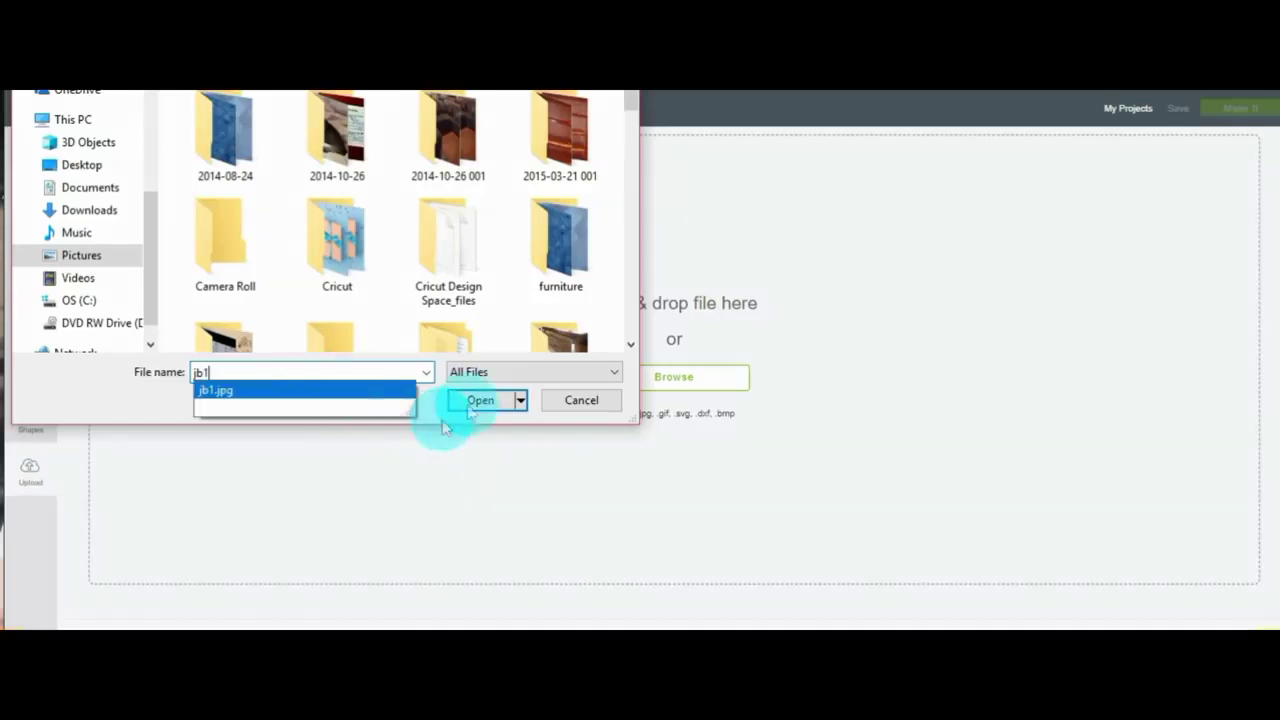
click(487, 397)
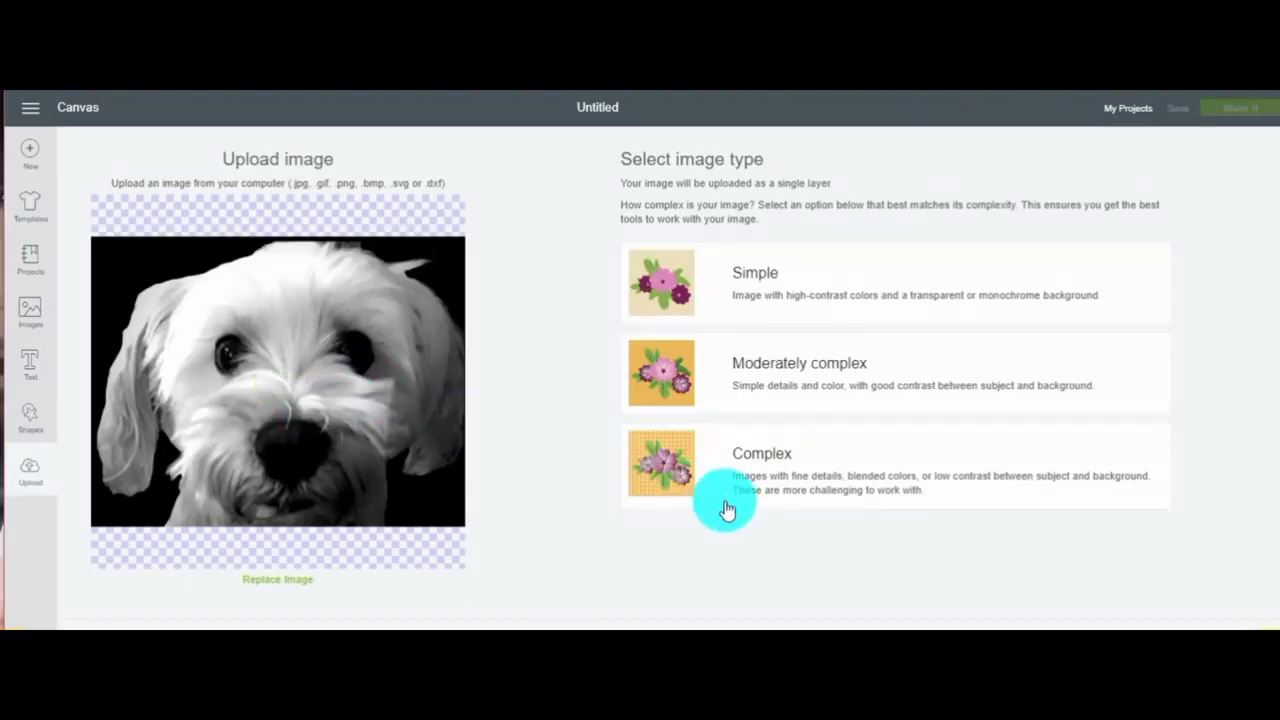
Upload jb1 as a Simple image, magic-wand erasing its white head, muzzle and chin
click(760, 275)
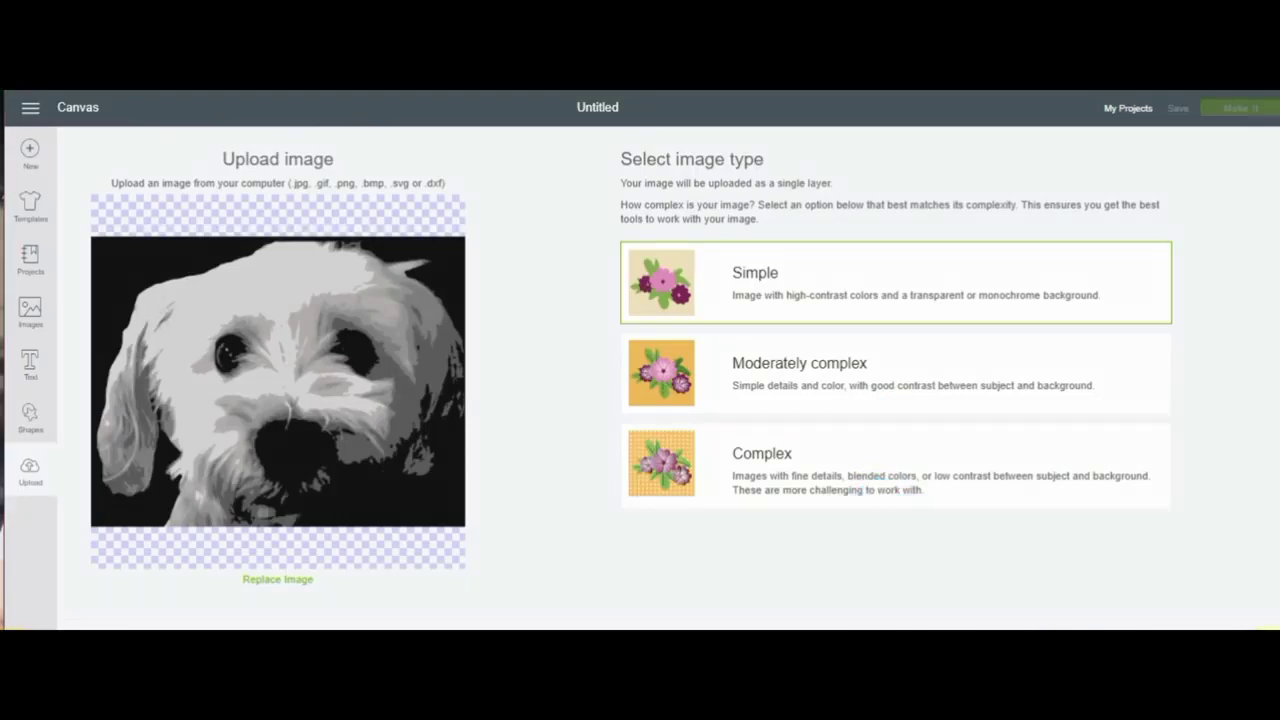
click(1200, 622)
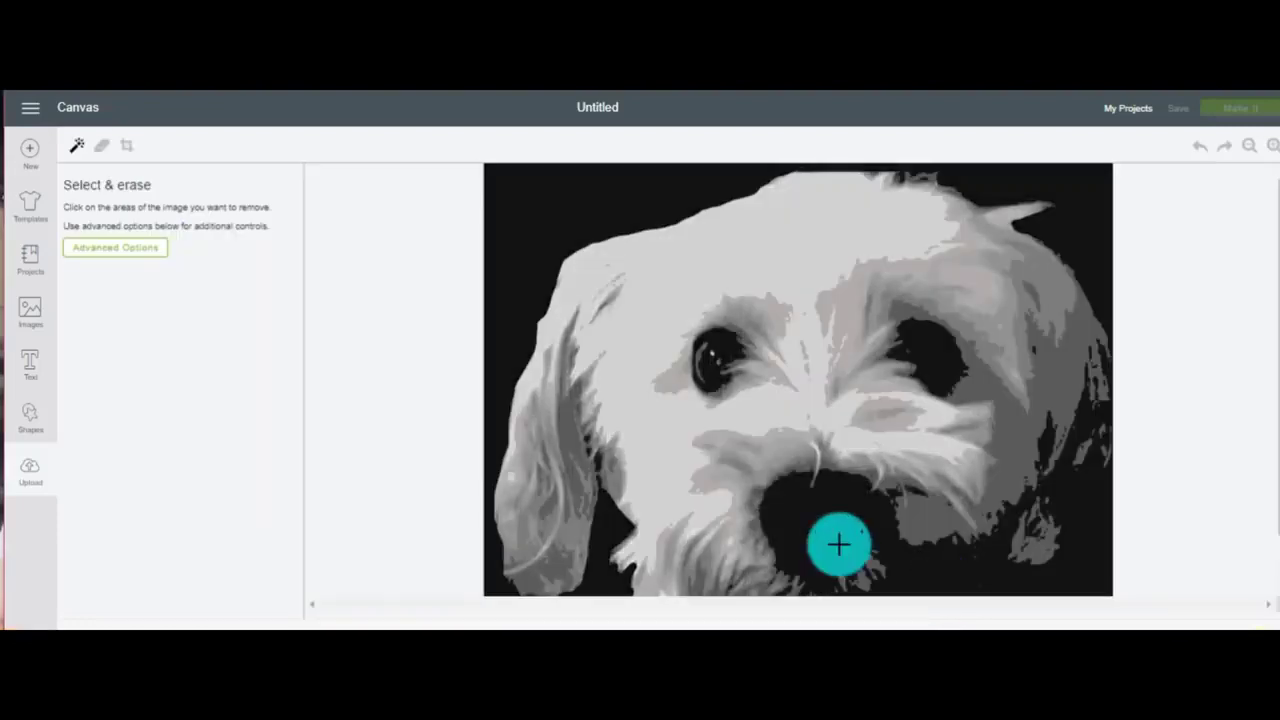
click(1251, 149)
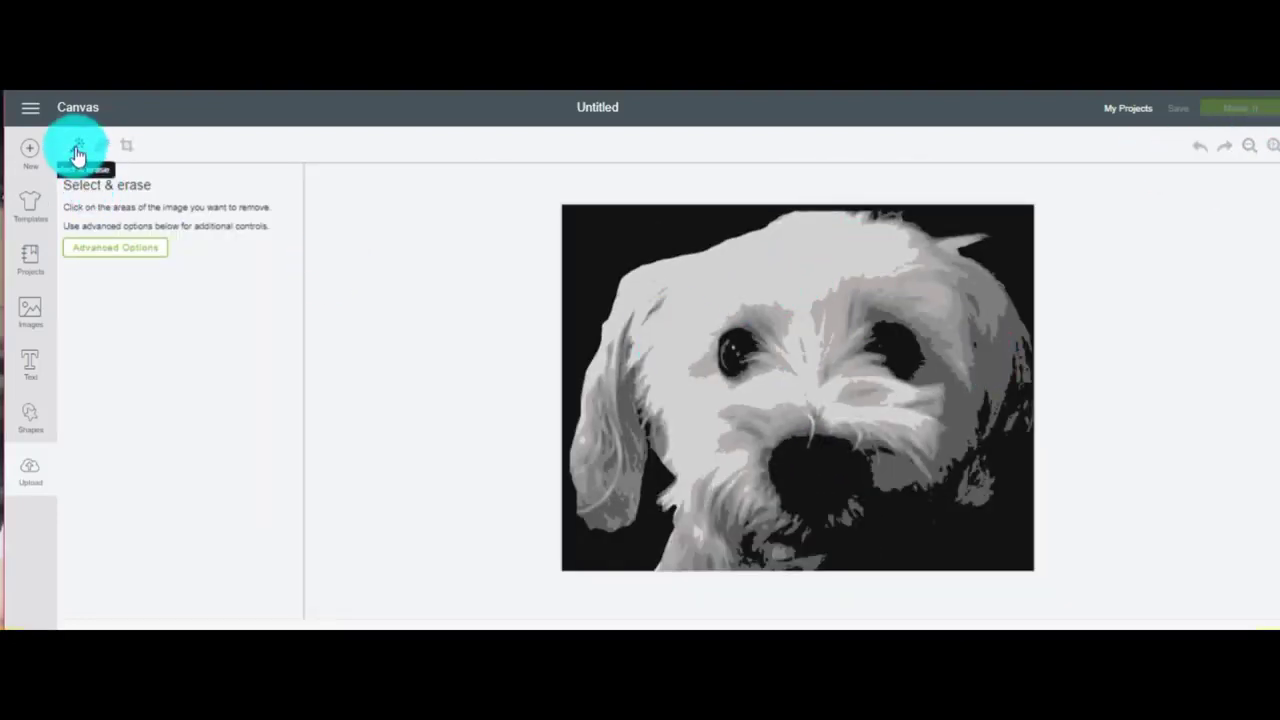
click(690, 276)
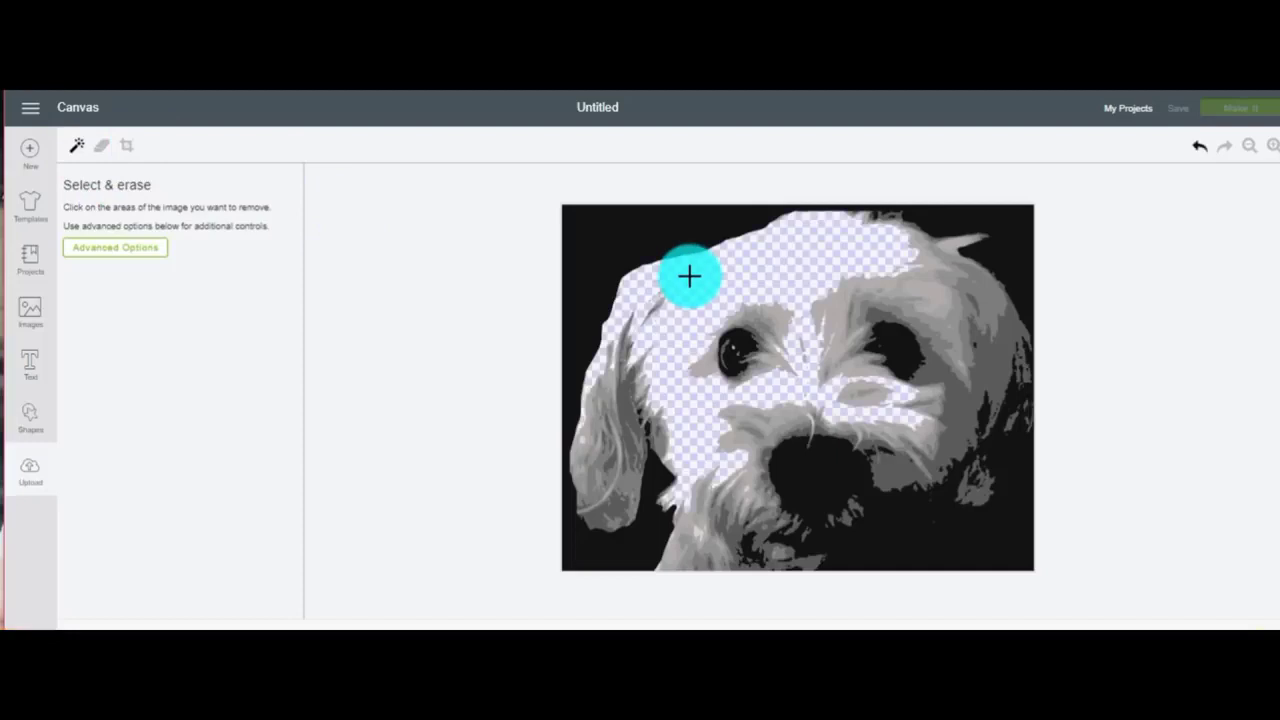
click(734, 414)
click(740, 510)
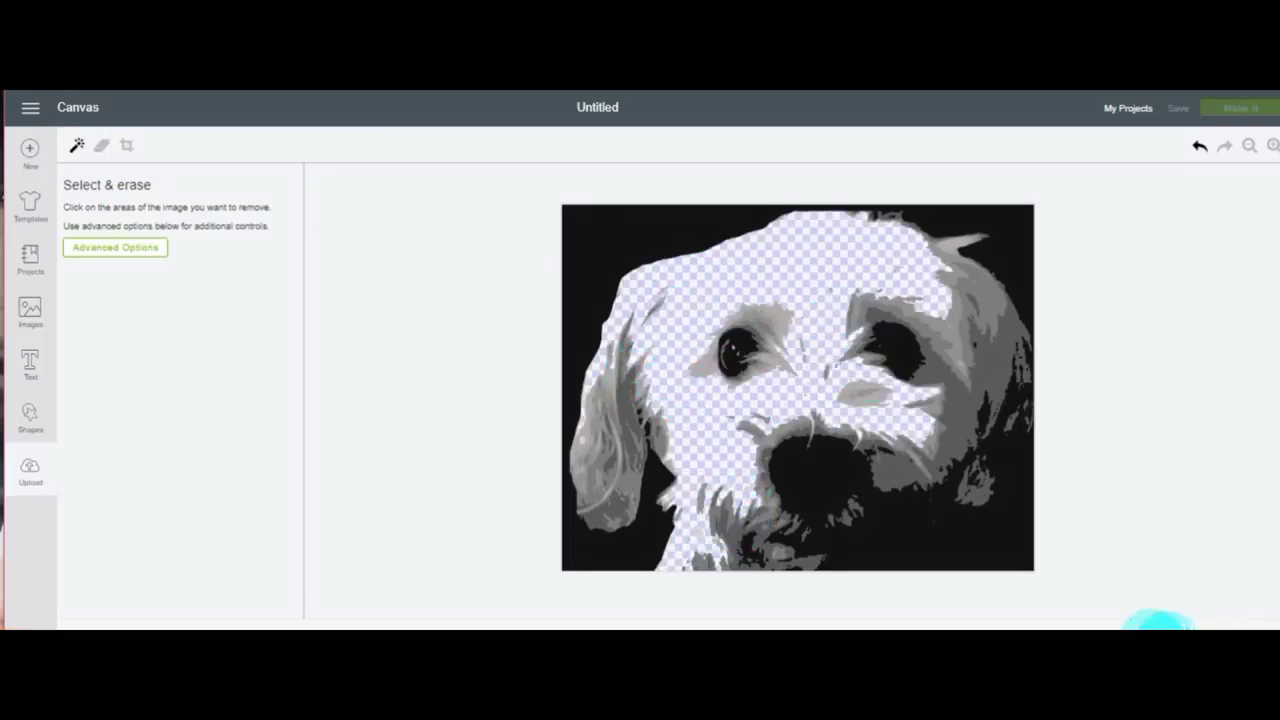
click(1117, 617)
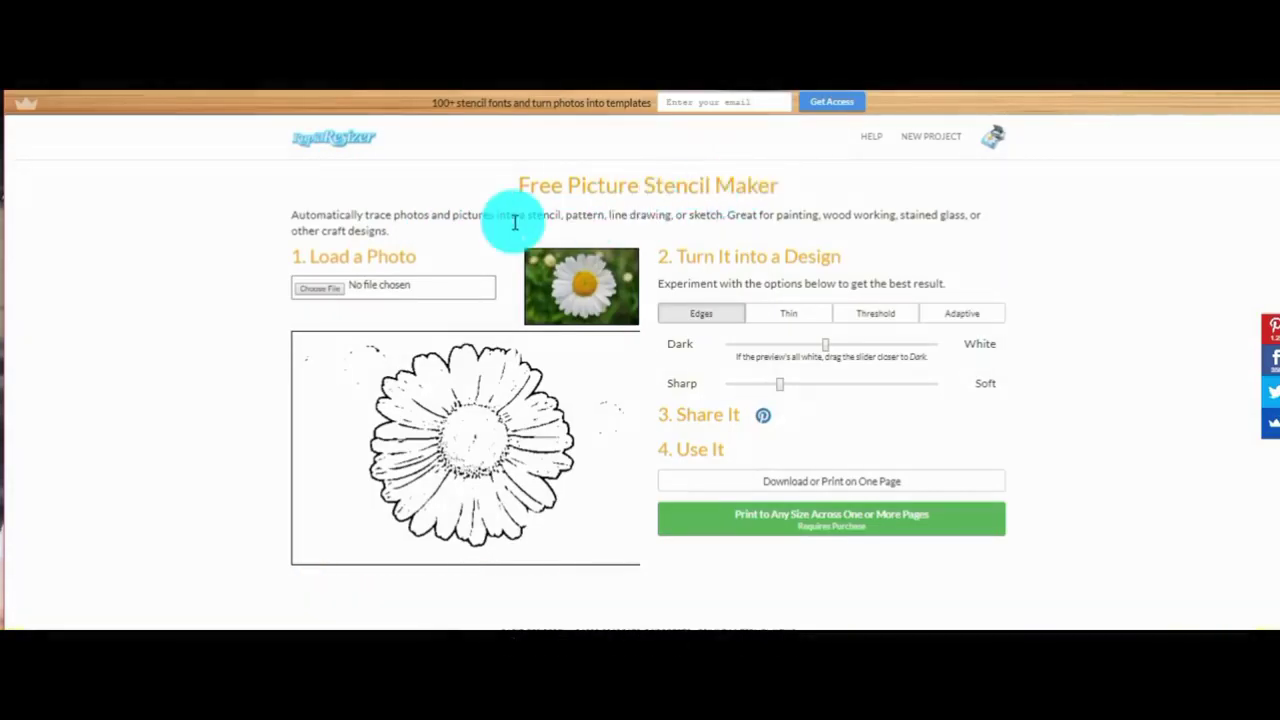
Load jb1.jpg into the Rapid Resizer stencil maker
click(326, 290)
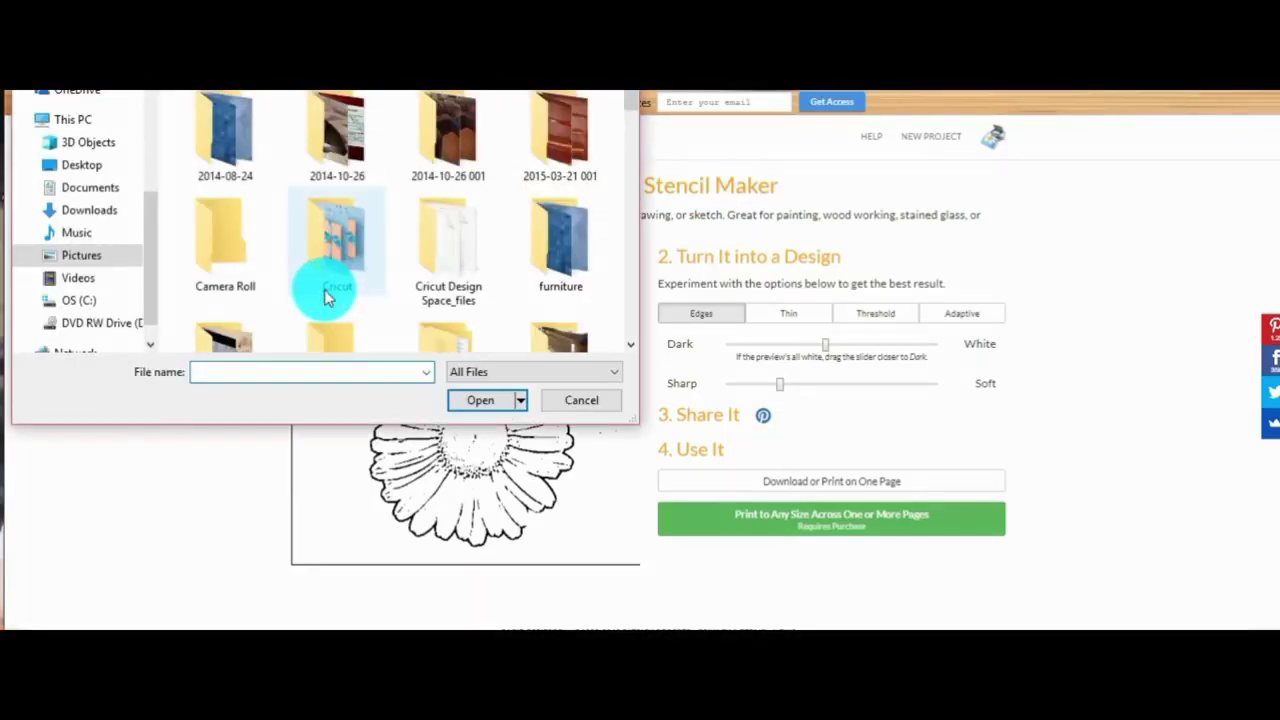
click(272, 366)
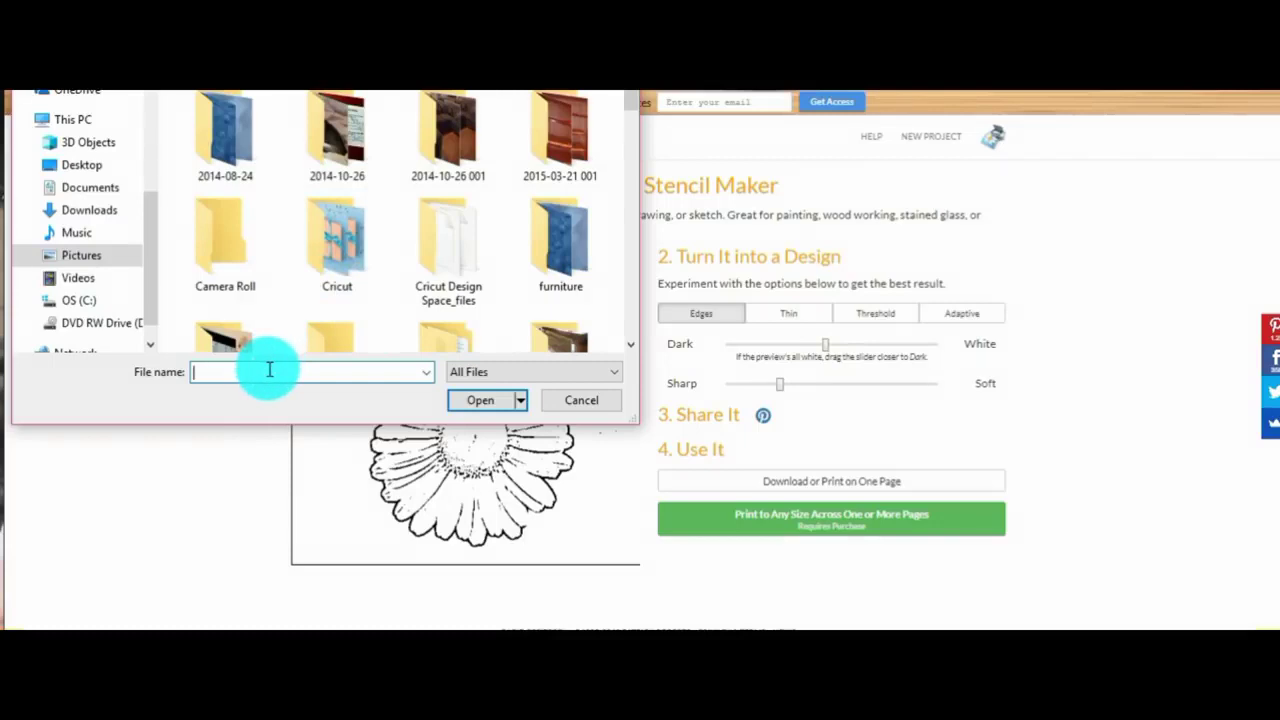
text(jb1)
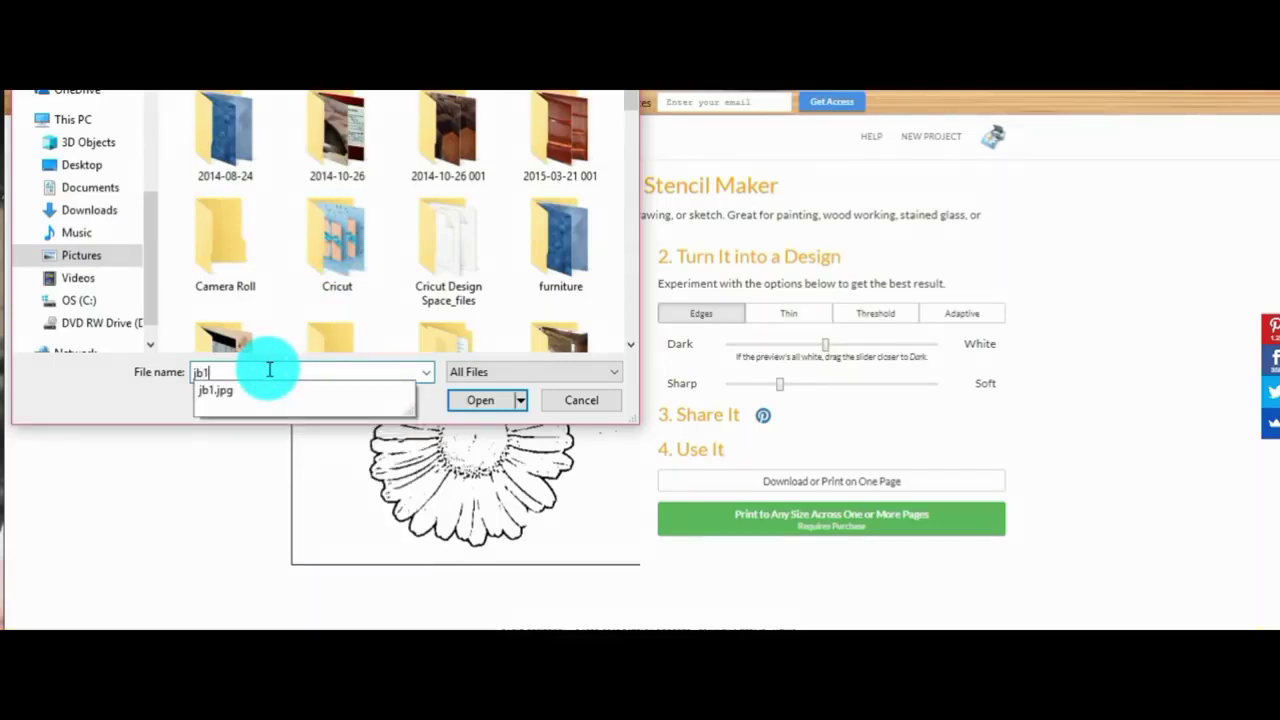
click(483, 405)
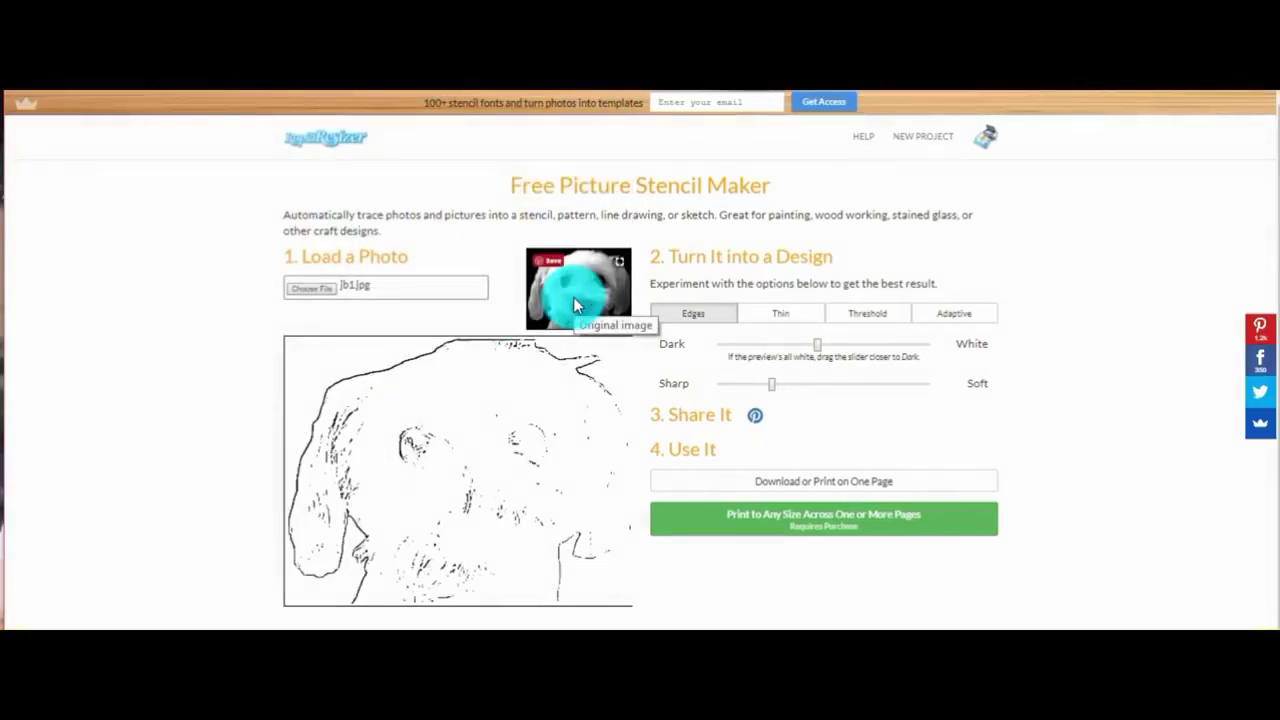
Set the stencil to Adaptive style, shifted toward Dark and Soft, and open the download
click(678, 320)
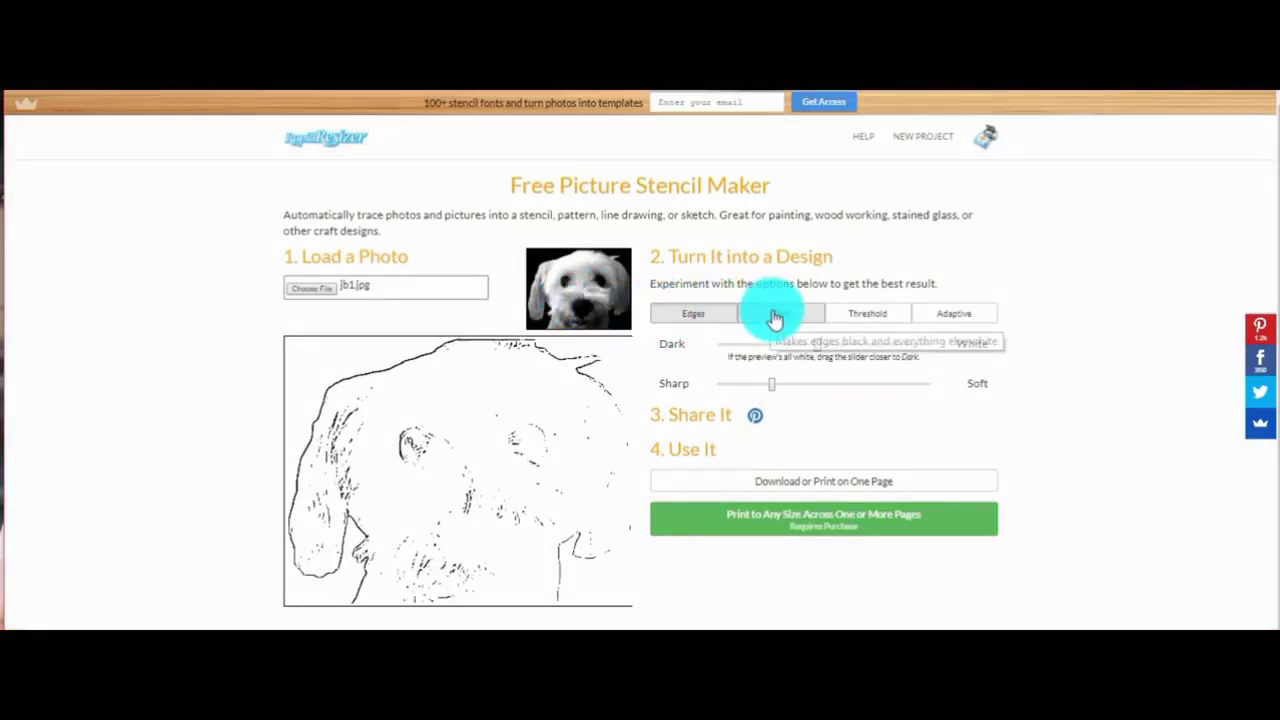
click(952, 320)
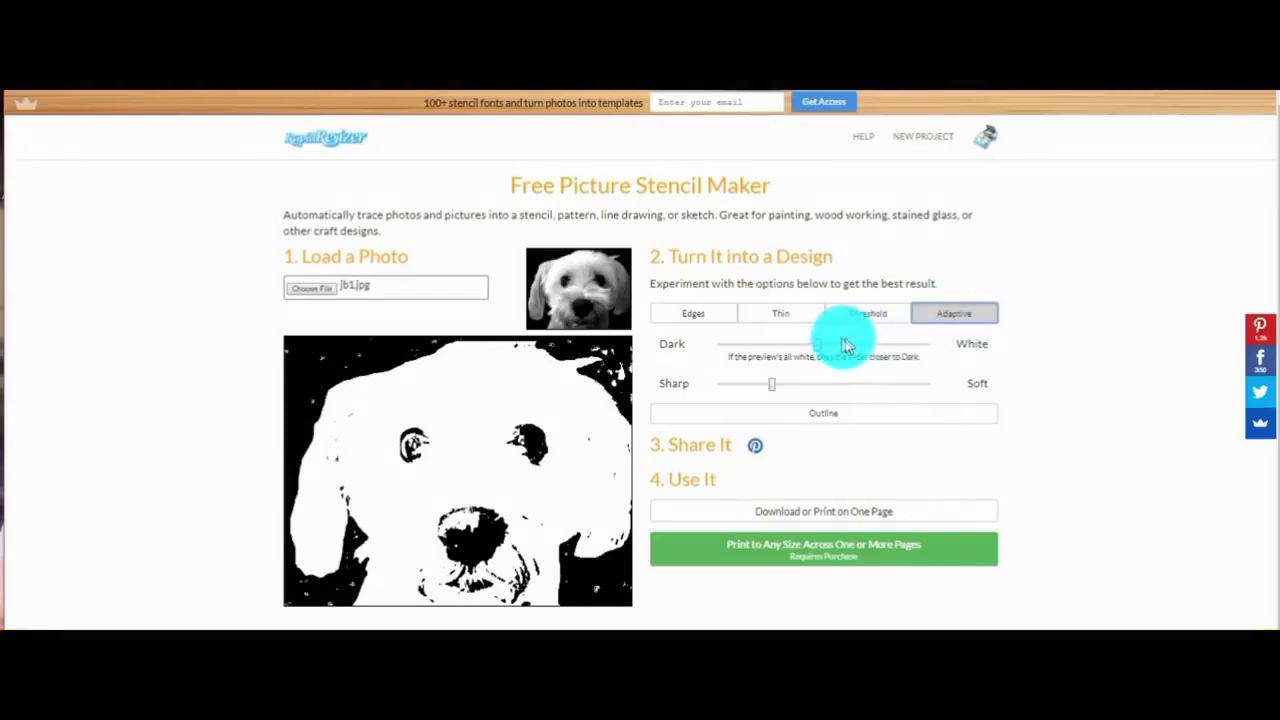
drag(818, 348, 762, 348)
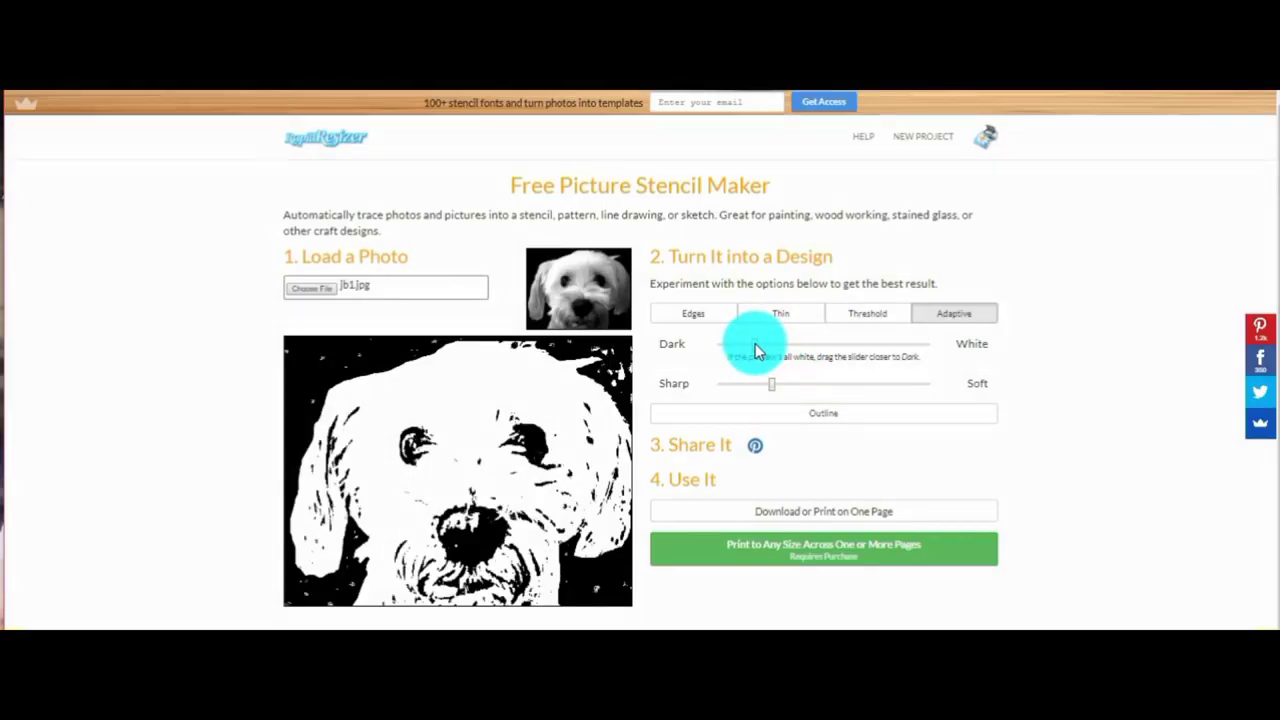
drag(752, 342, 746, 342)
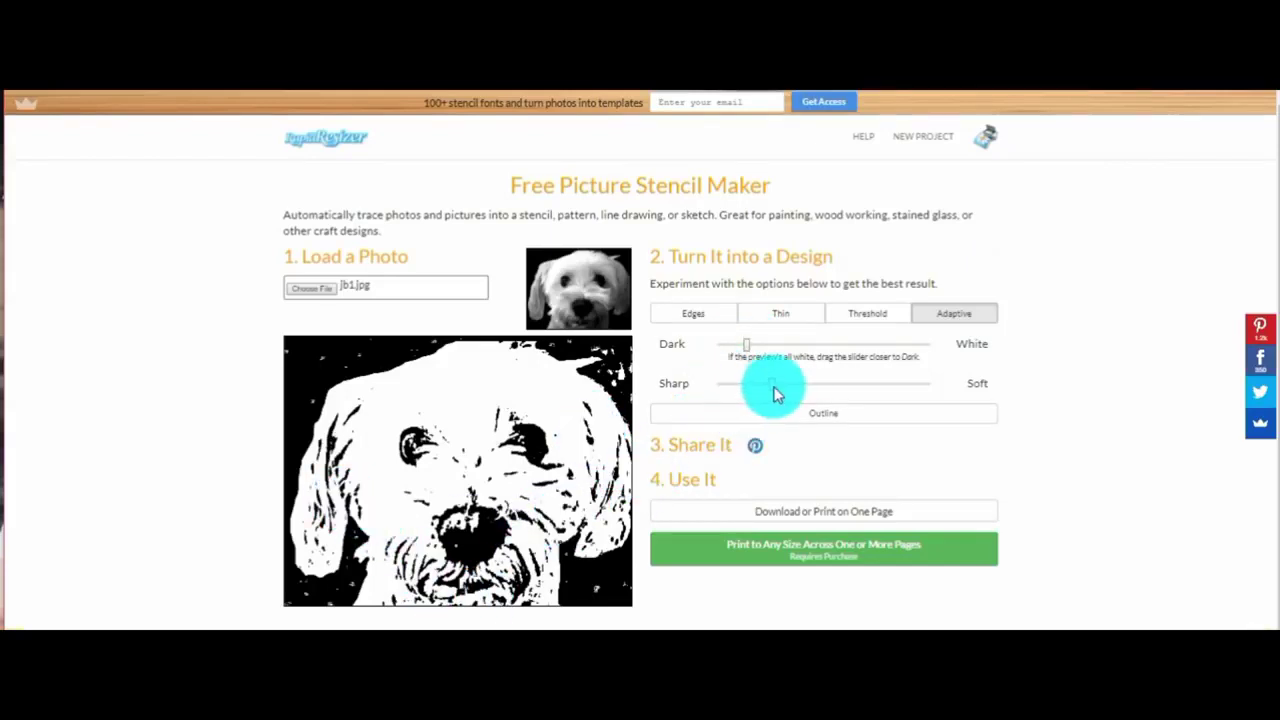
drag(775, 390, 893, 390)
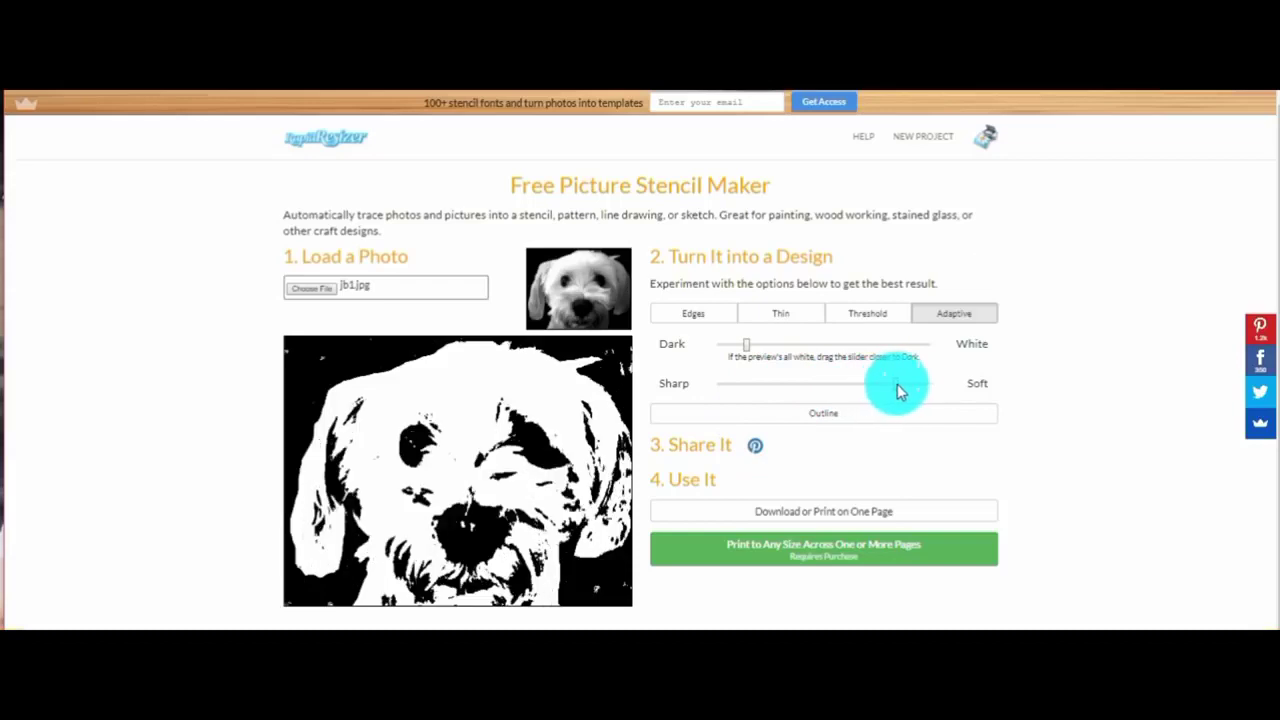
drag(897, 384, 913, 384)
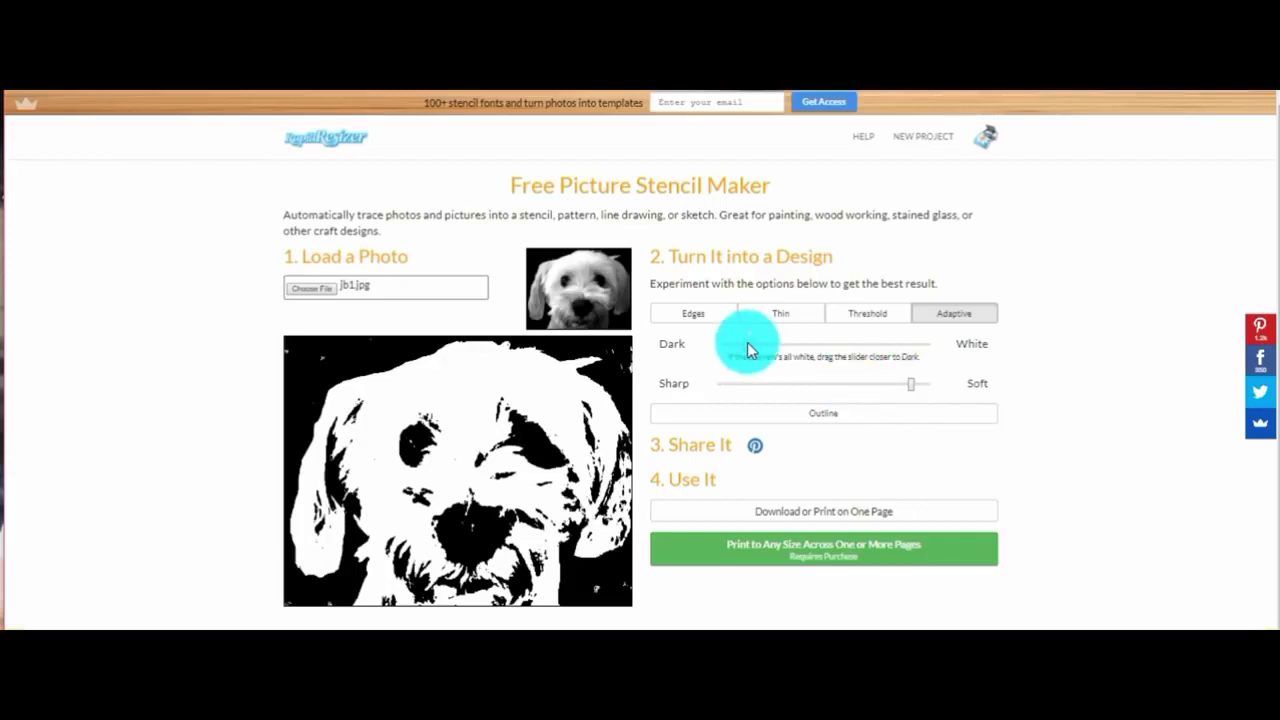
drag(743, 344, 738, 344)
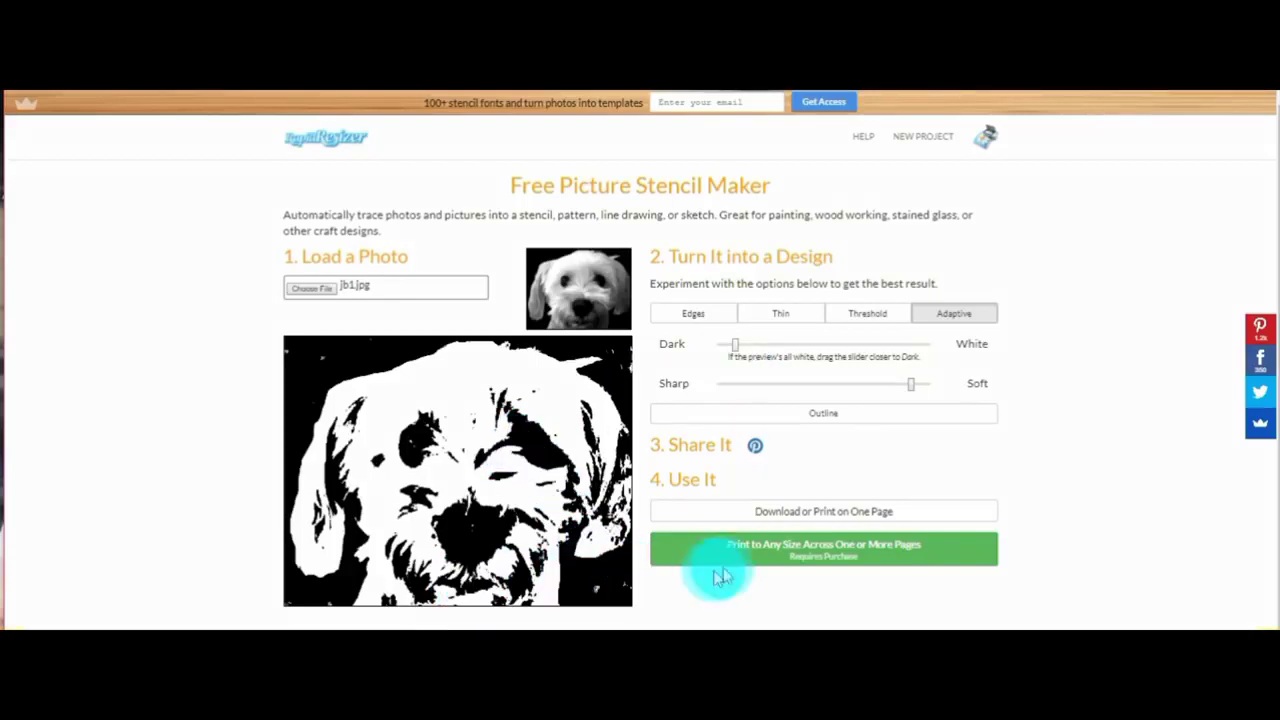
click(778, 514)
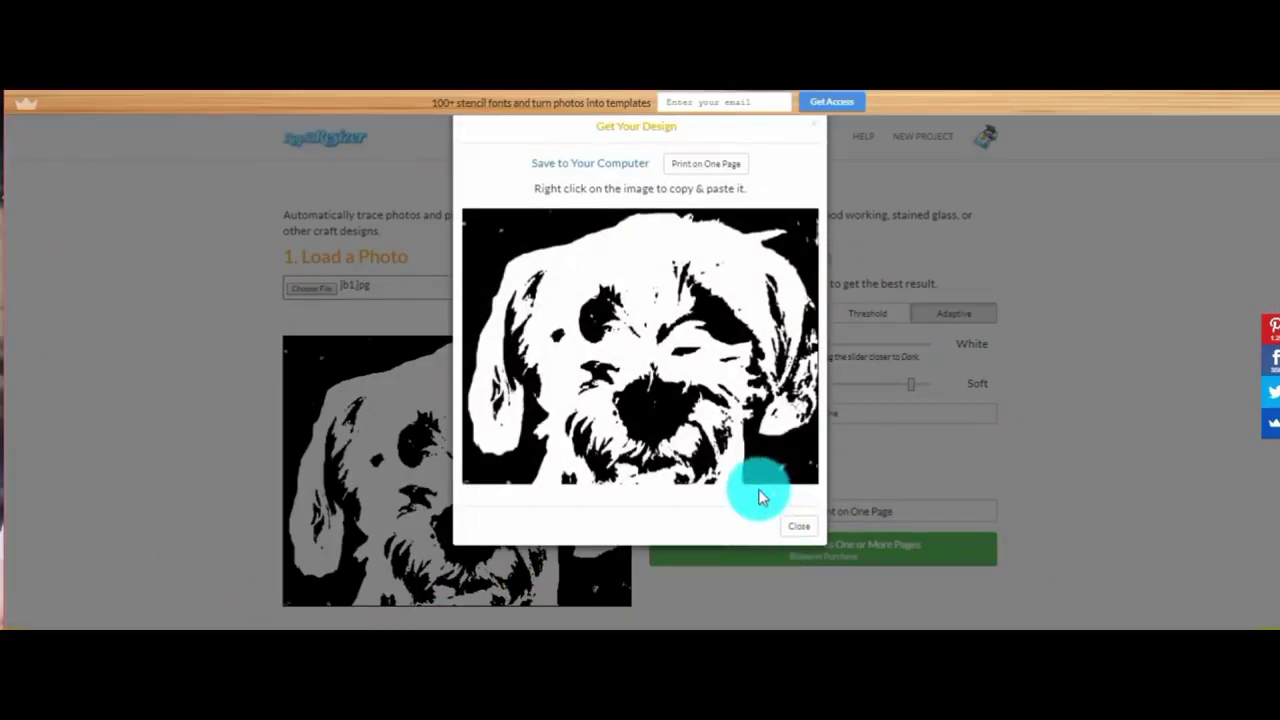
mouse_move(640, 346)
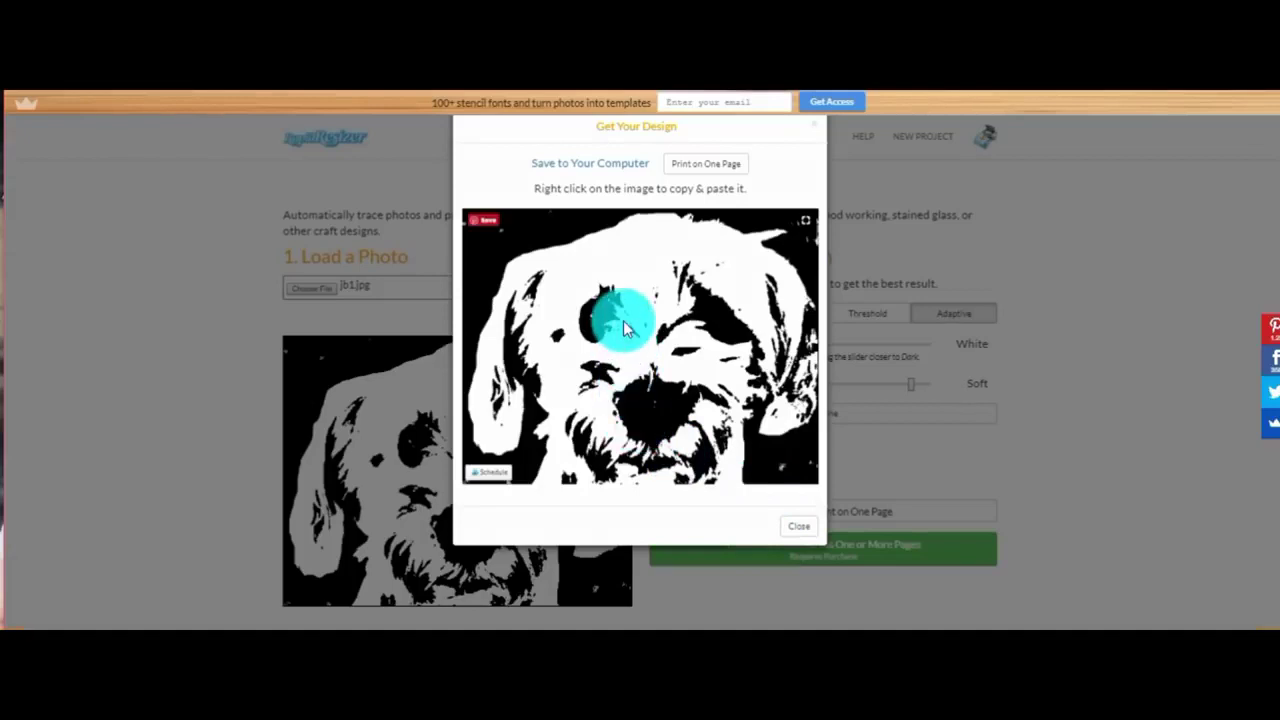
Save the dog stencil image as PNG file jb3
right_click(623, 328)
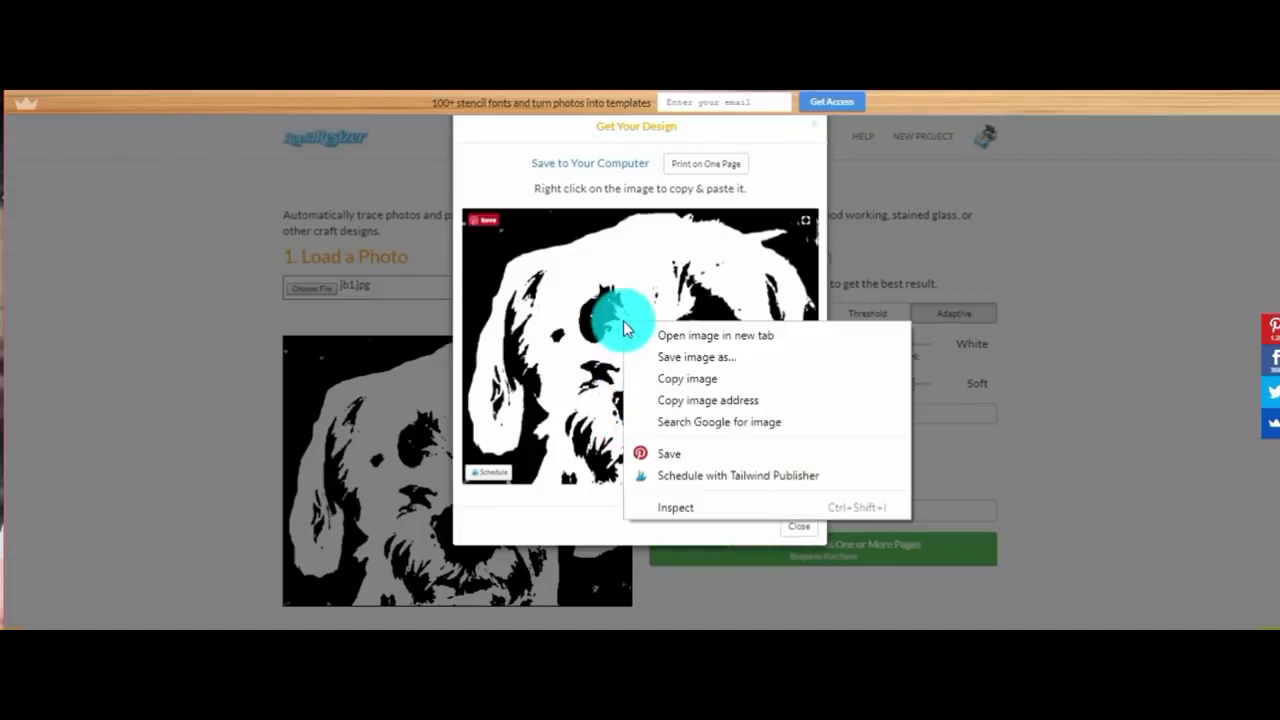
click(673, 360)
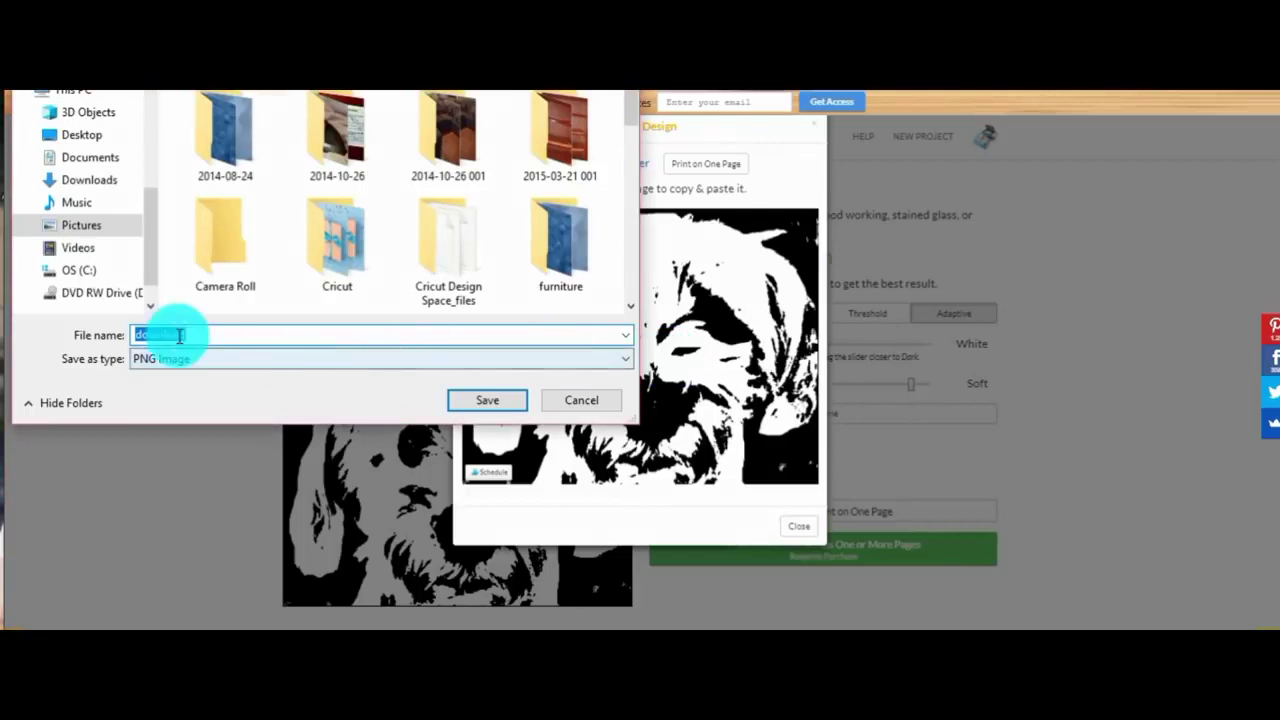
key(BackSpace)
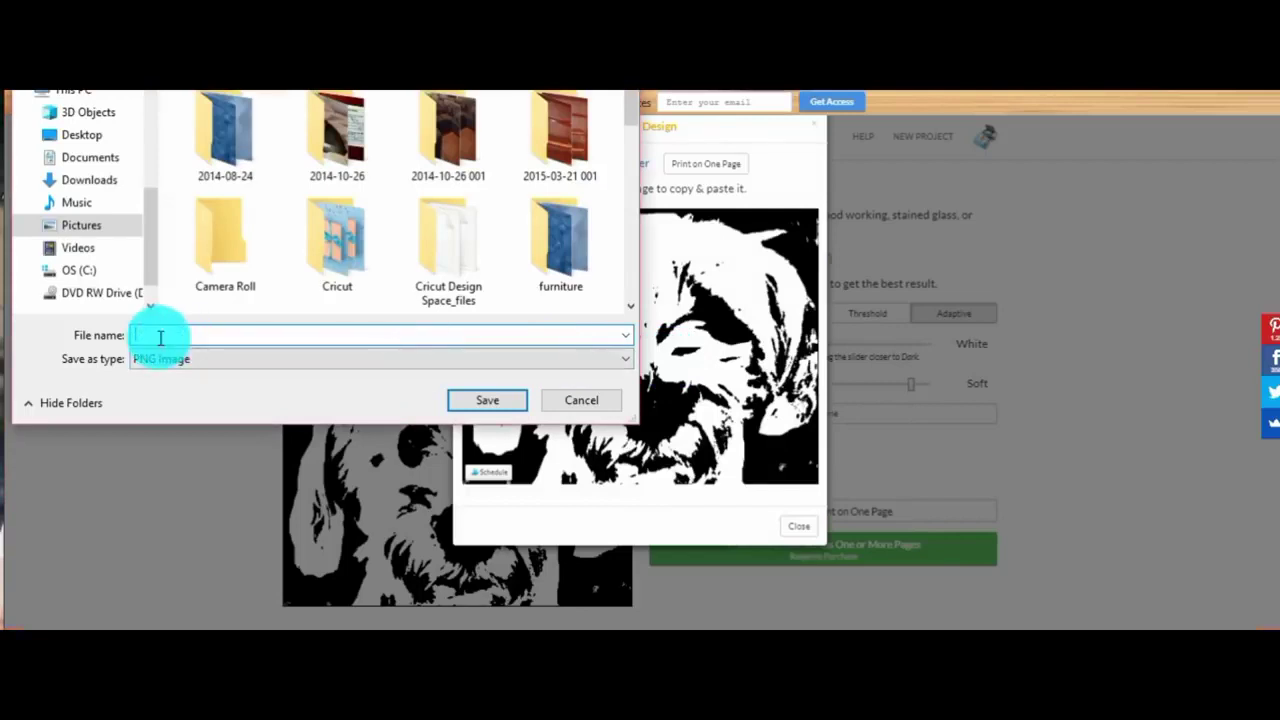
text(jb)
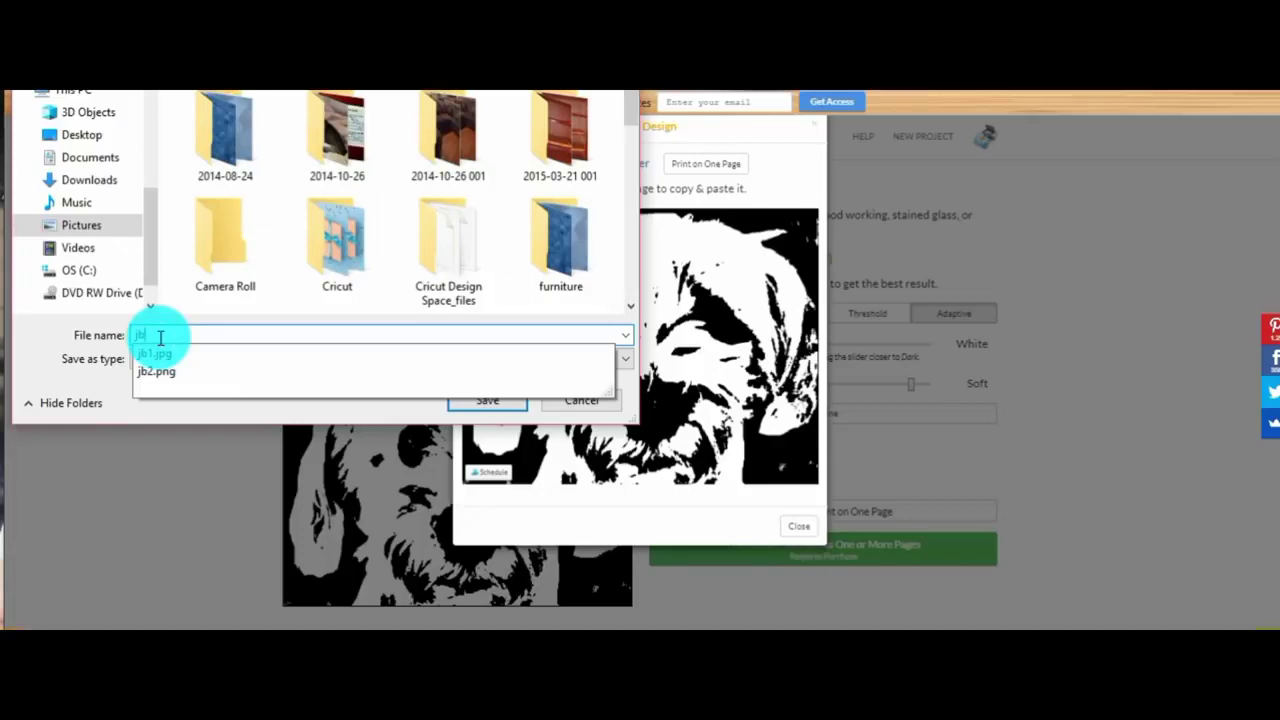
text(3)
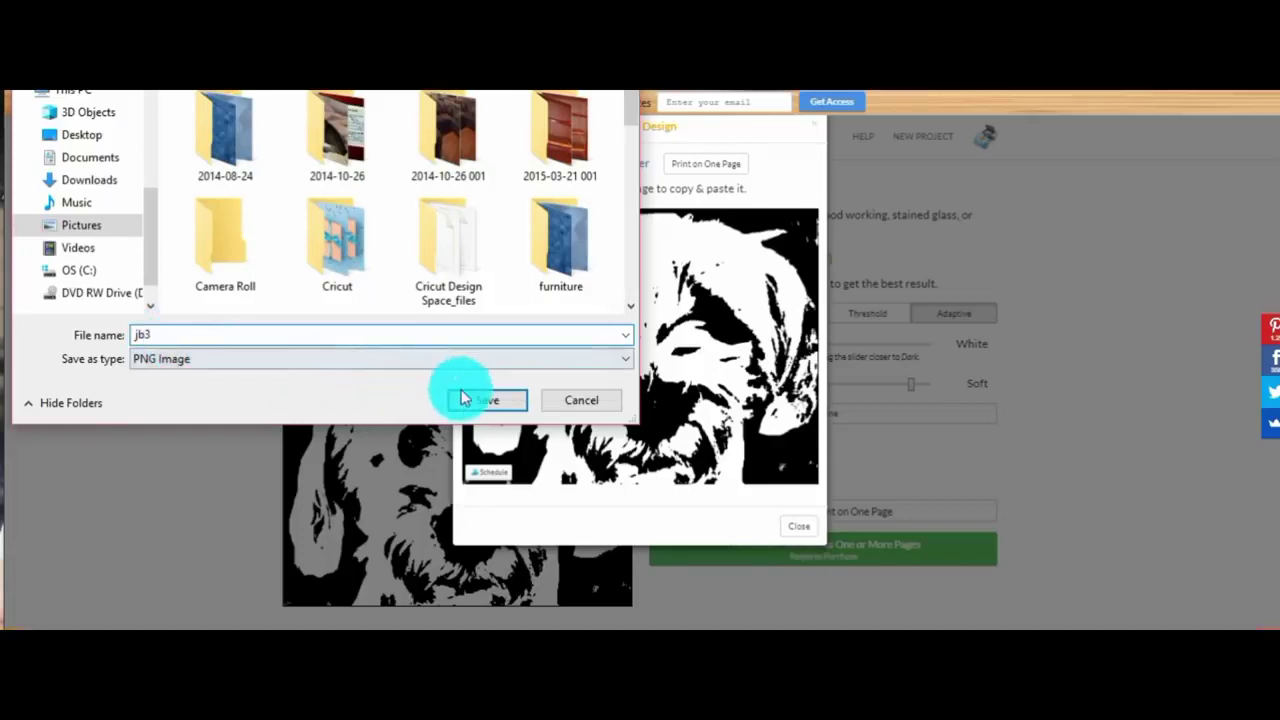
click(487, 405)
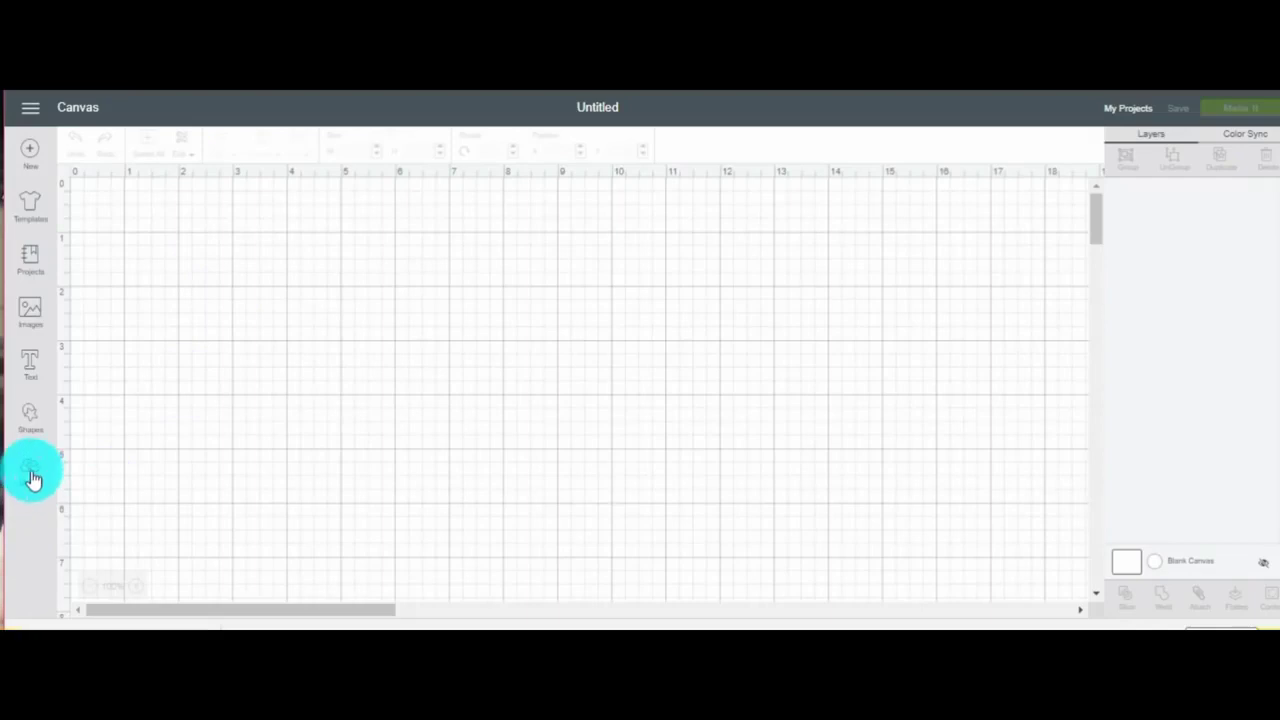
Upload jb3.png into Design Space as a Simple image, ready for erasing
click(31, 475)
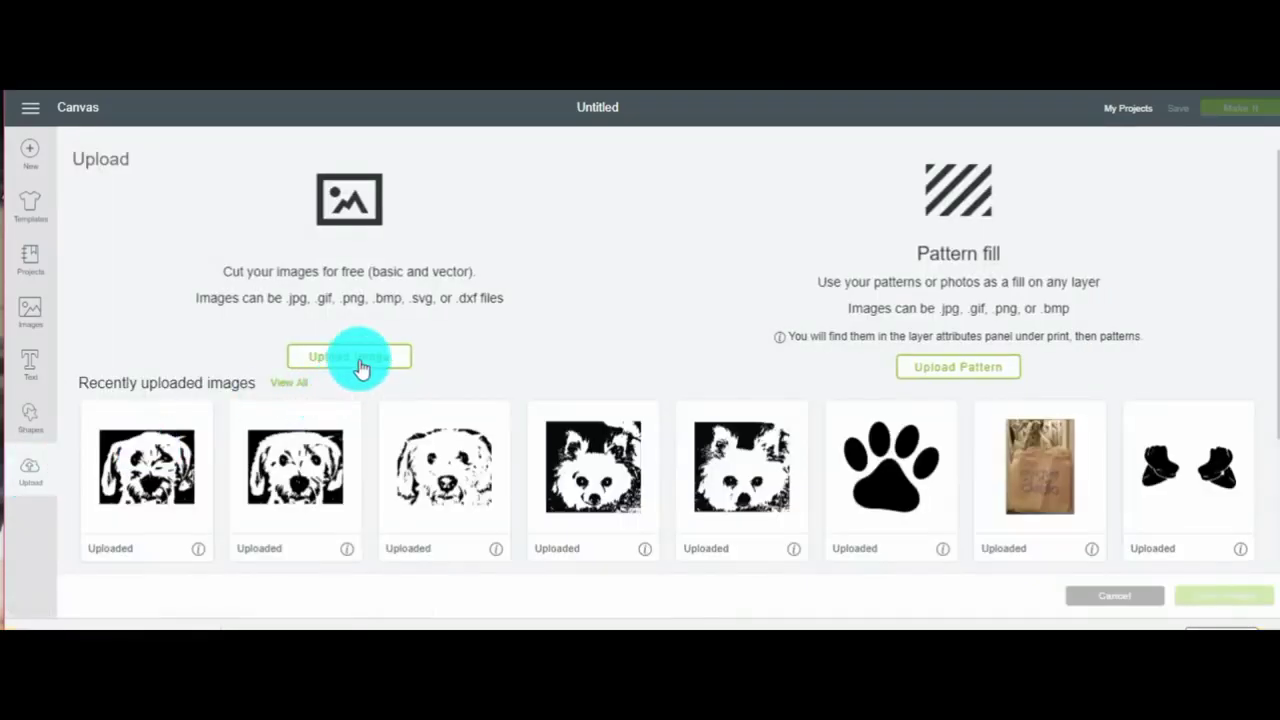
click(356, 365)
click(676, 368)
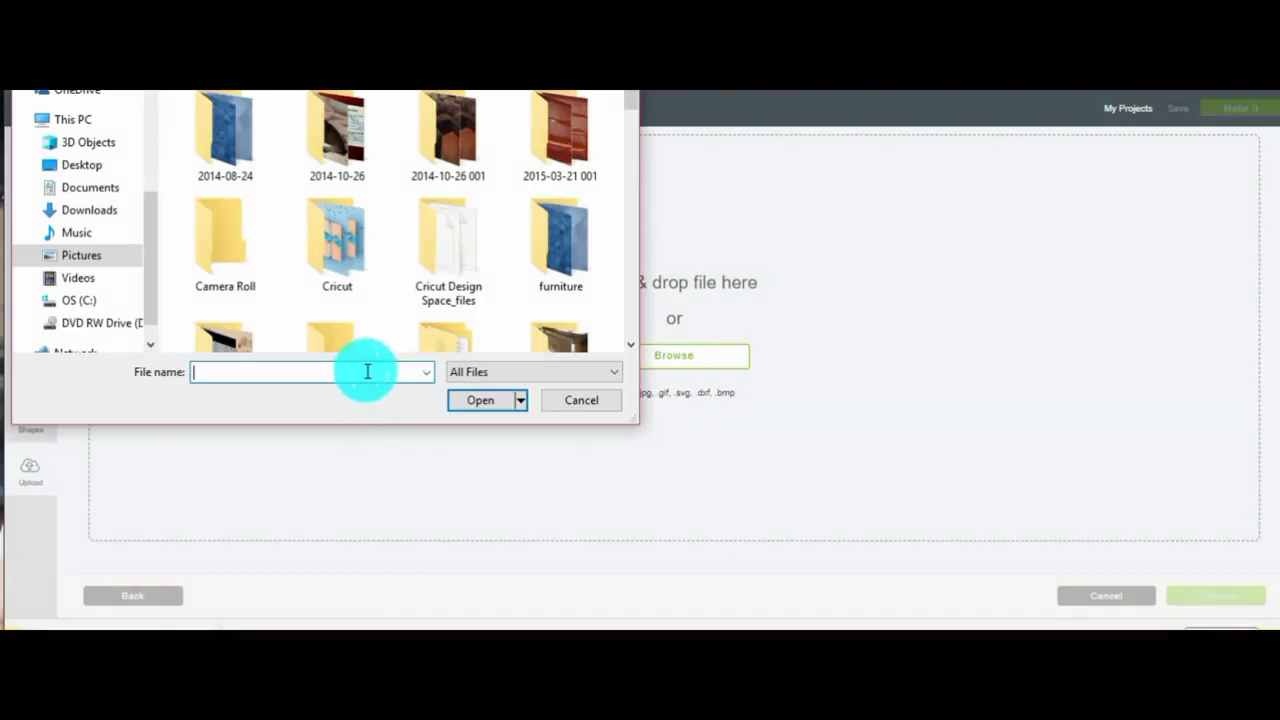
text(jb3)
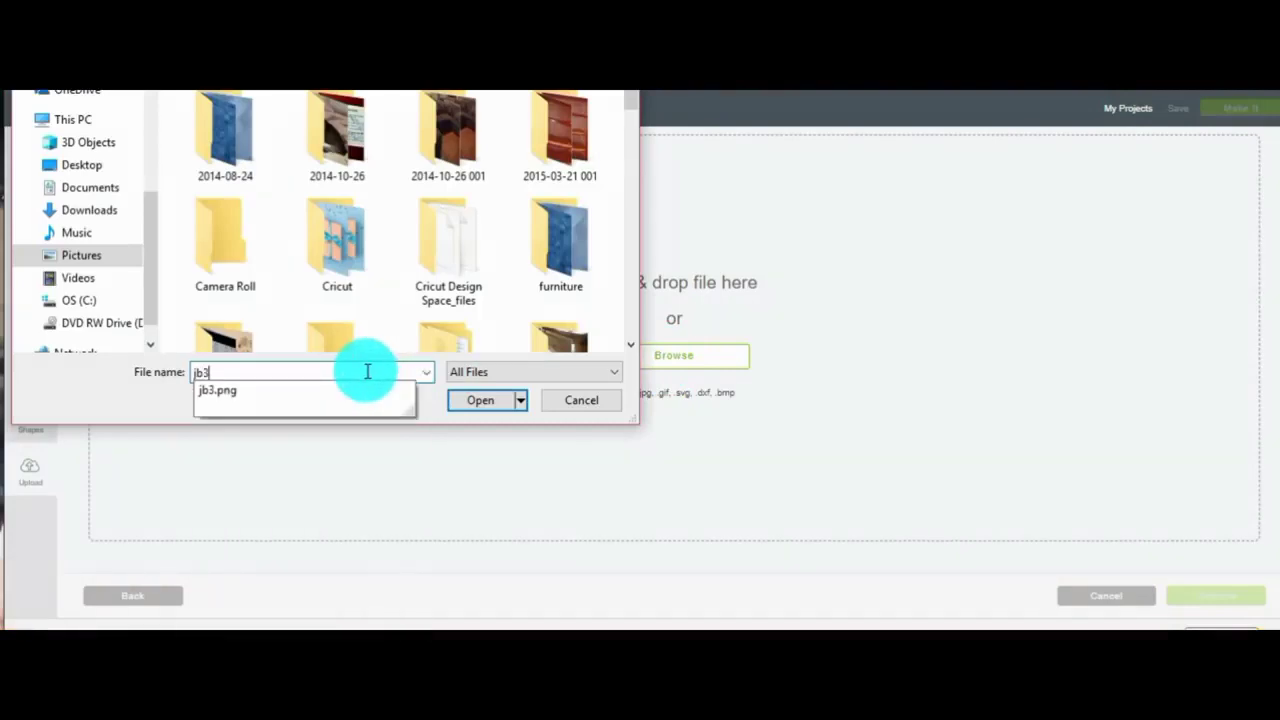
click(481, 405)
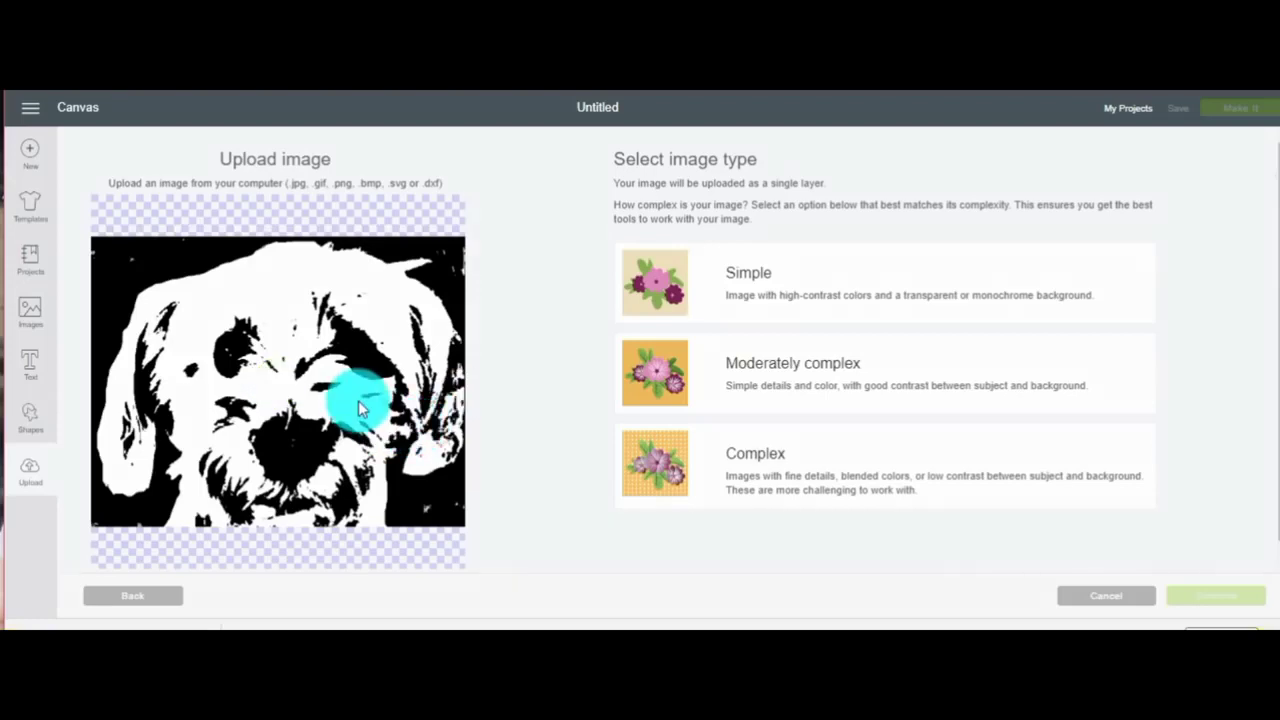
click(759, 290)
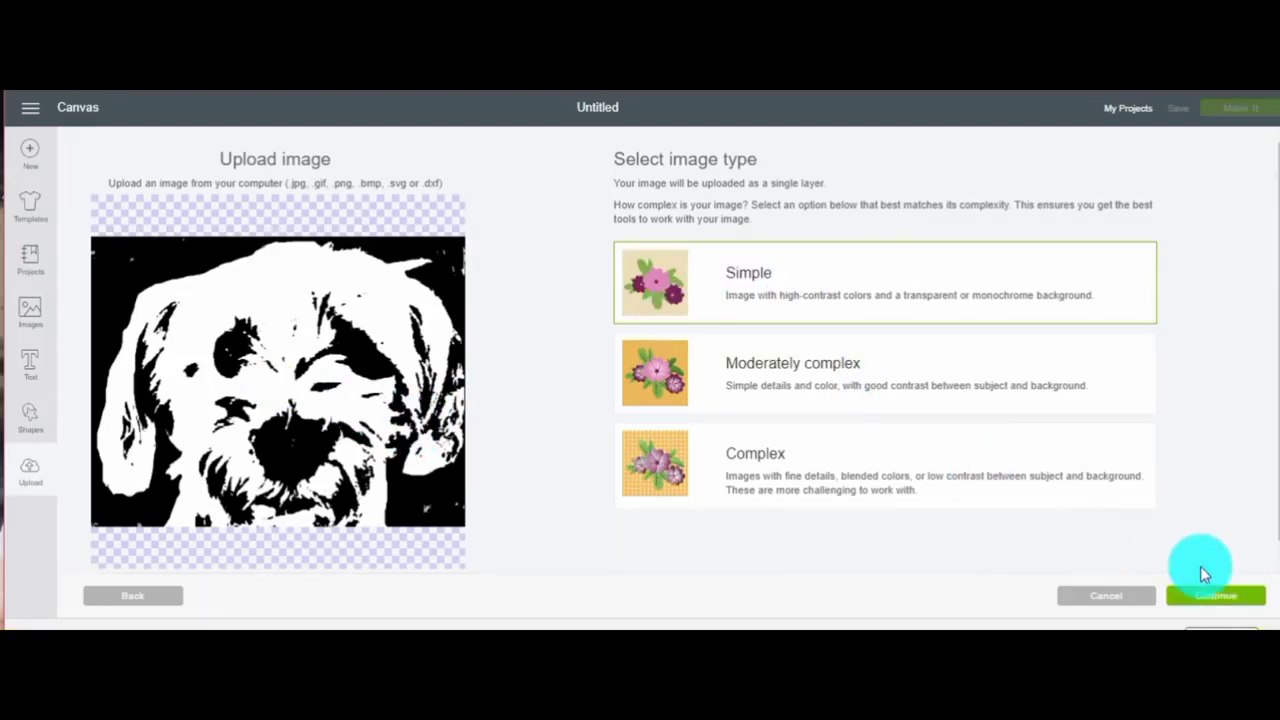
click(1222, 598)
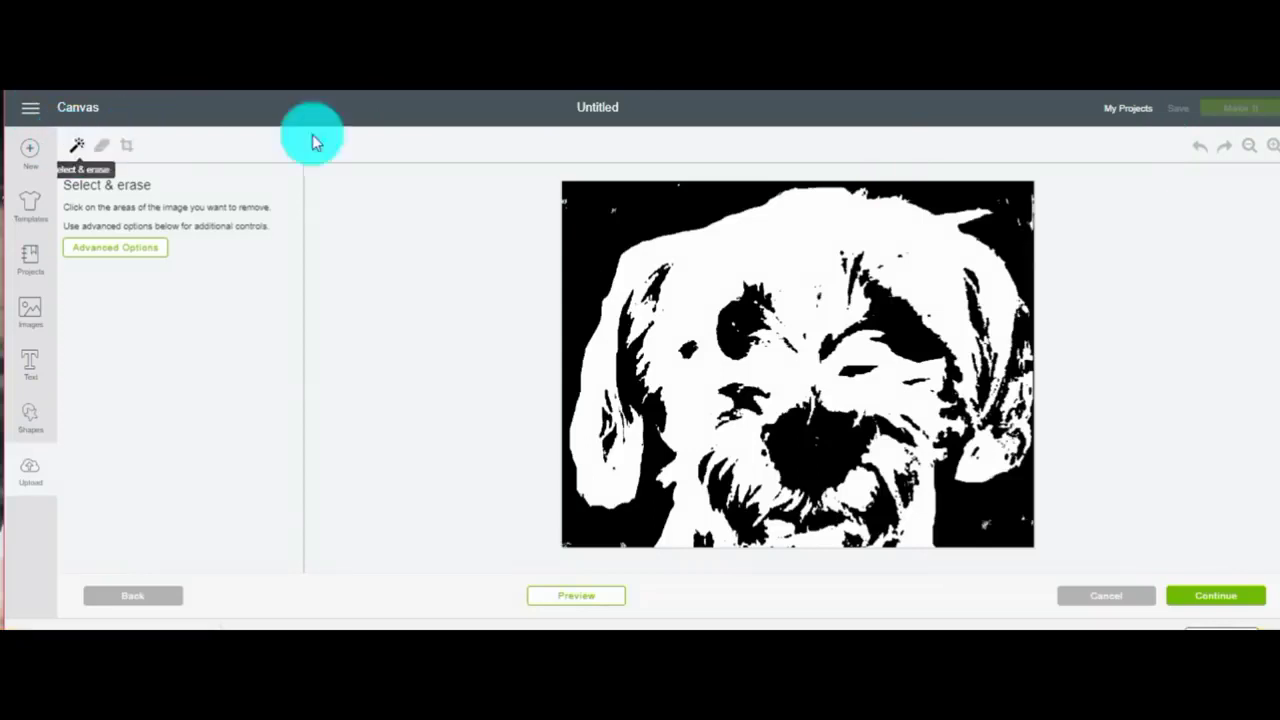
Magic-wand remove the dog's white areas, testing and undoing an eye-patch removal
click(757, 250)
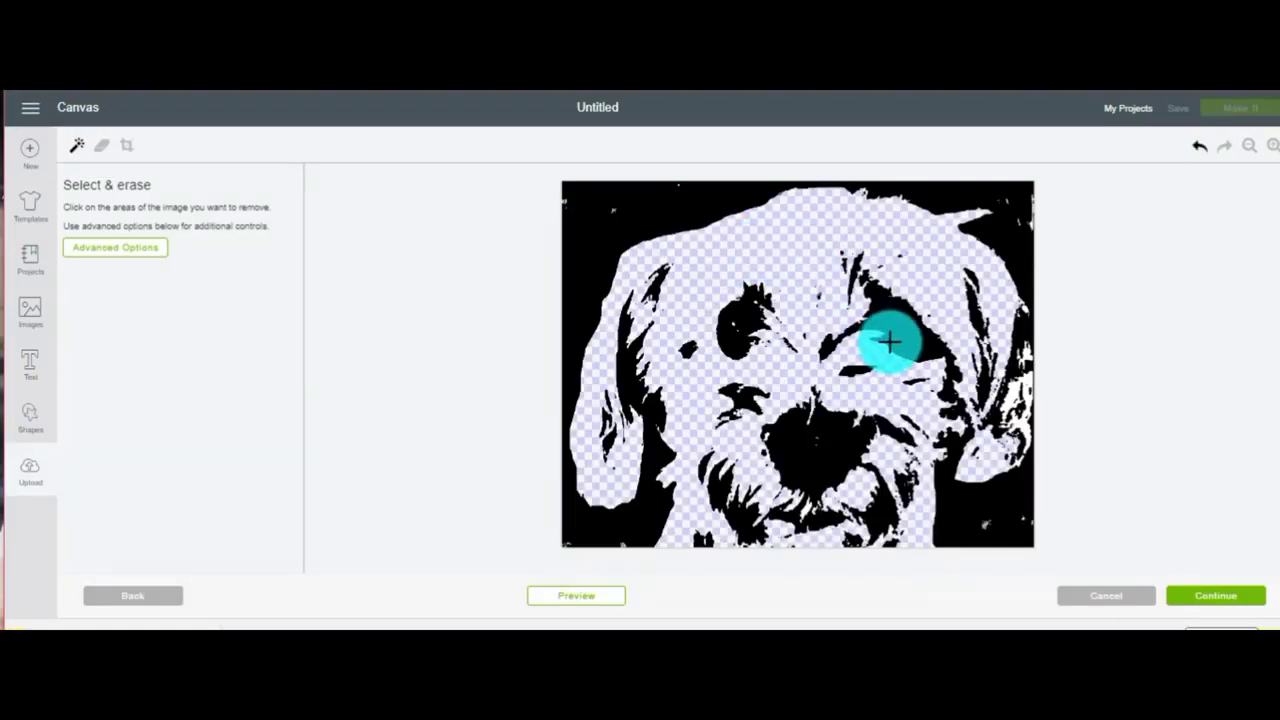
click(1272, 147)
click(1272, 147)
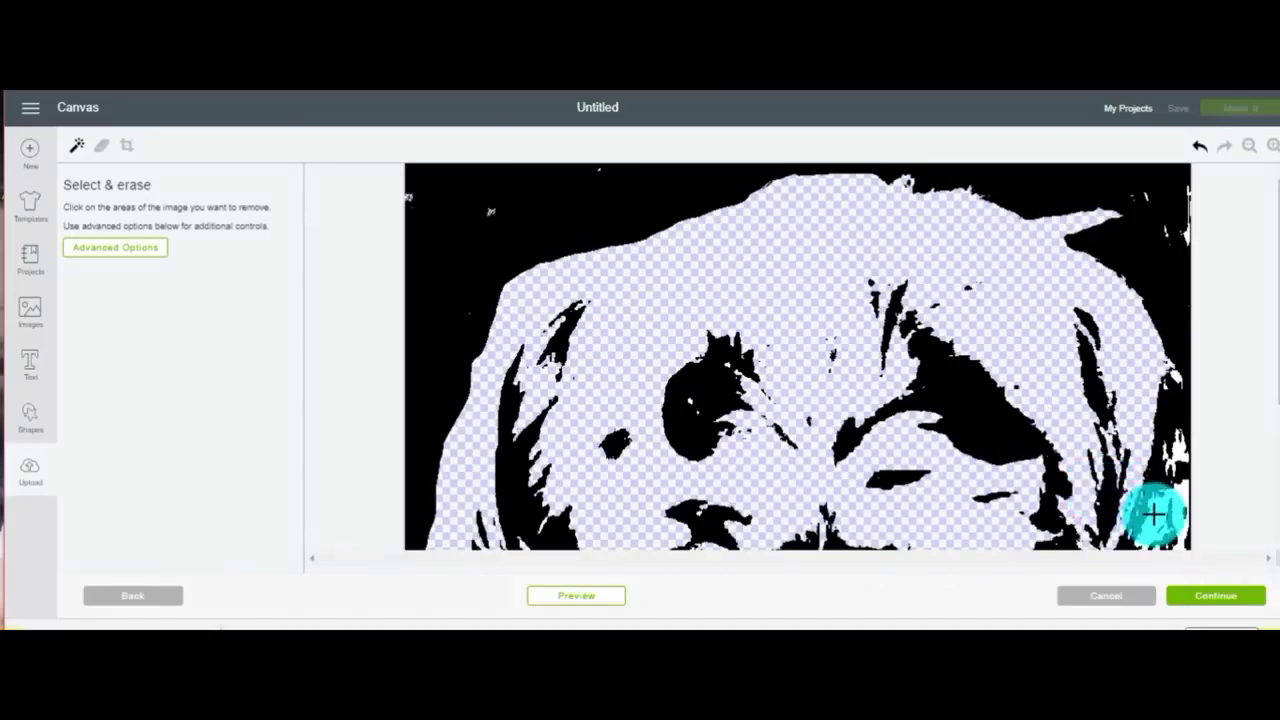
click(1199, 146)
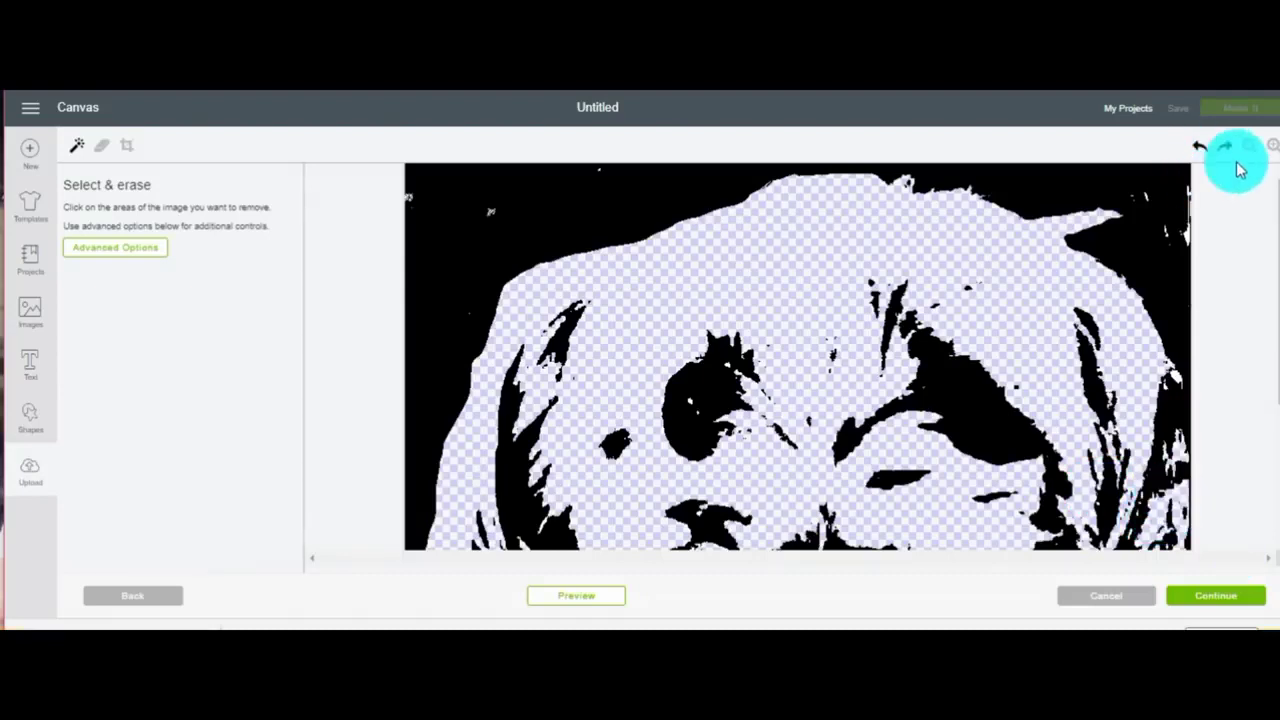
click(1273, 150)
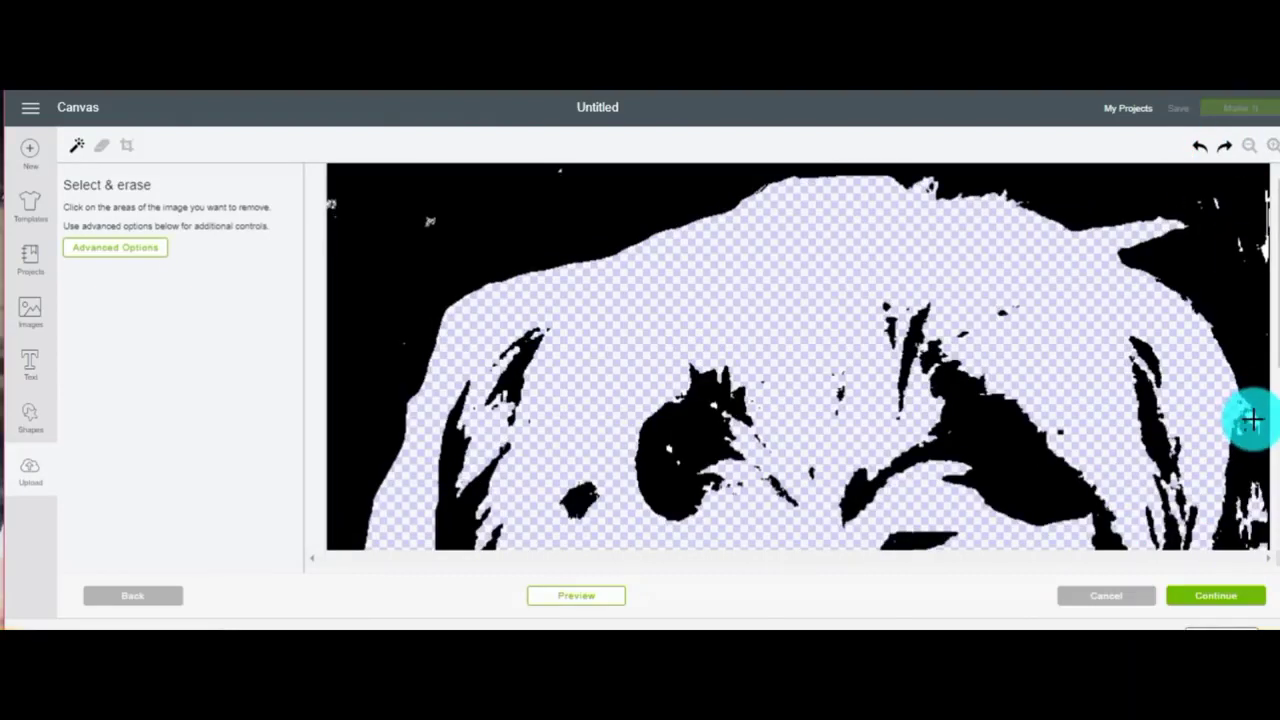
click(678, 467)
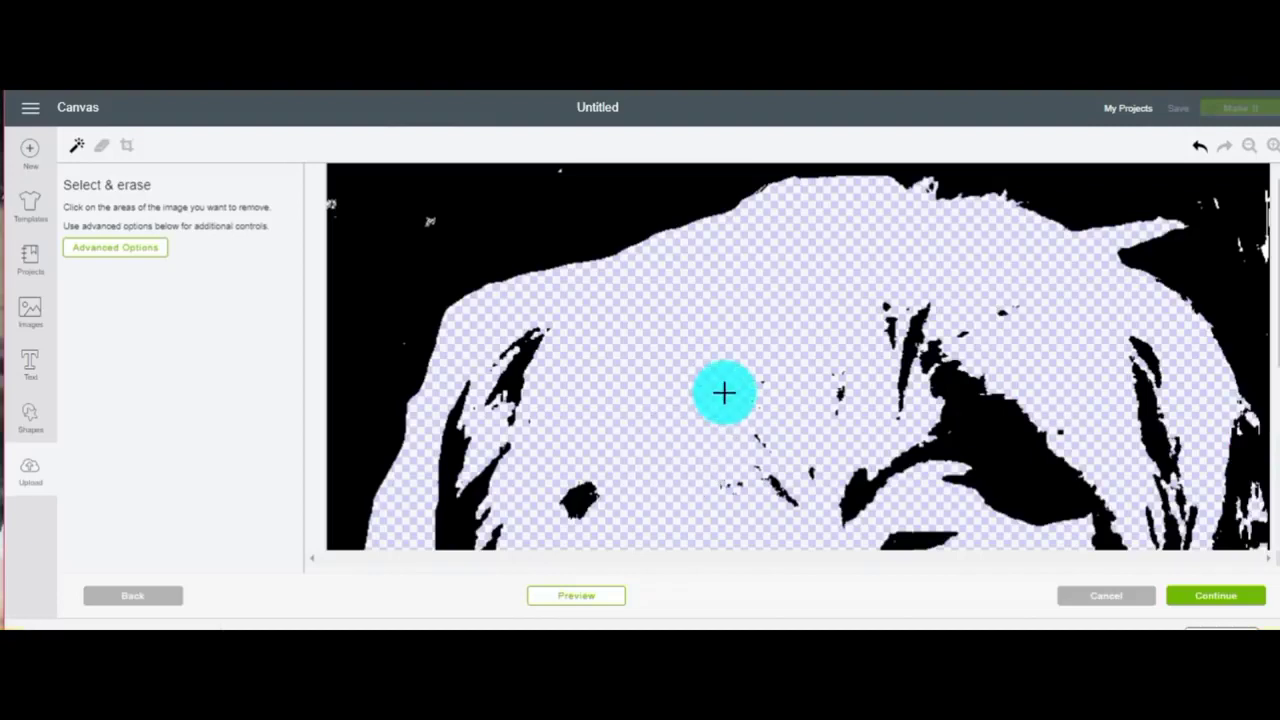
click(1199, 146)
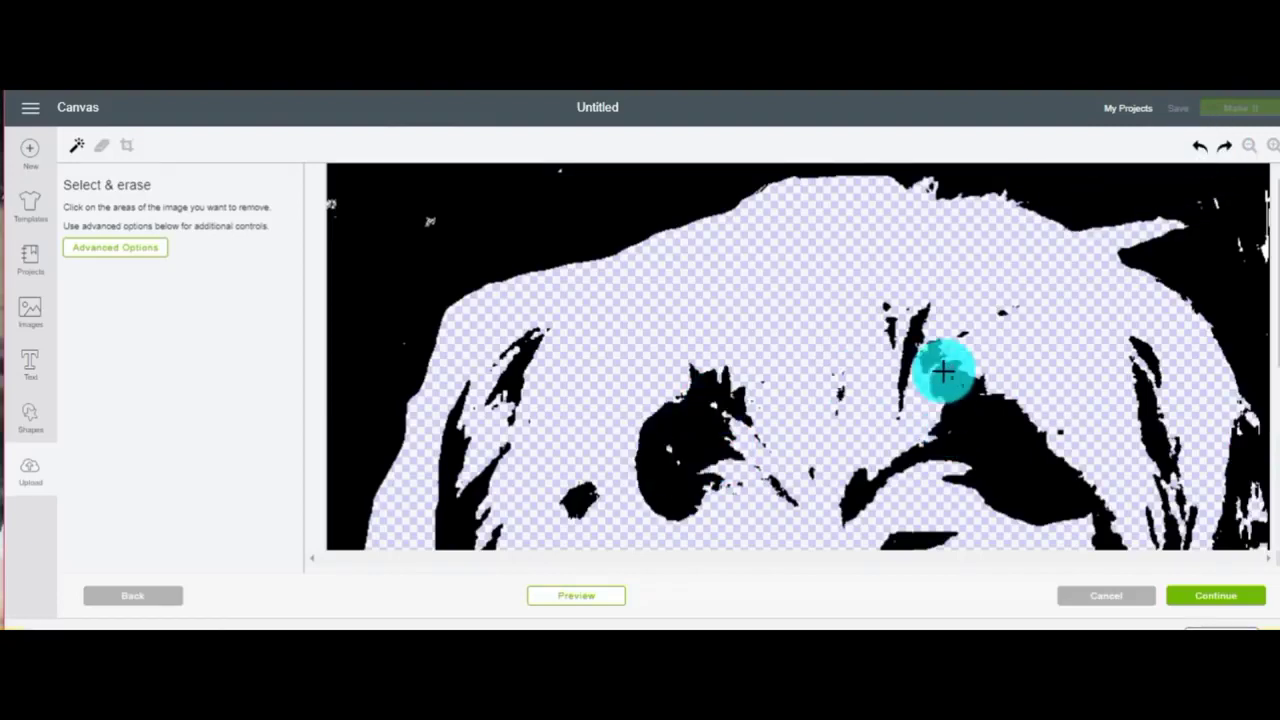
click(1250, 146)
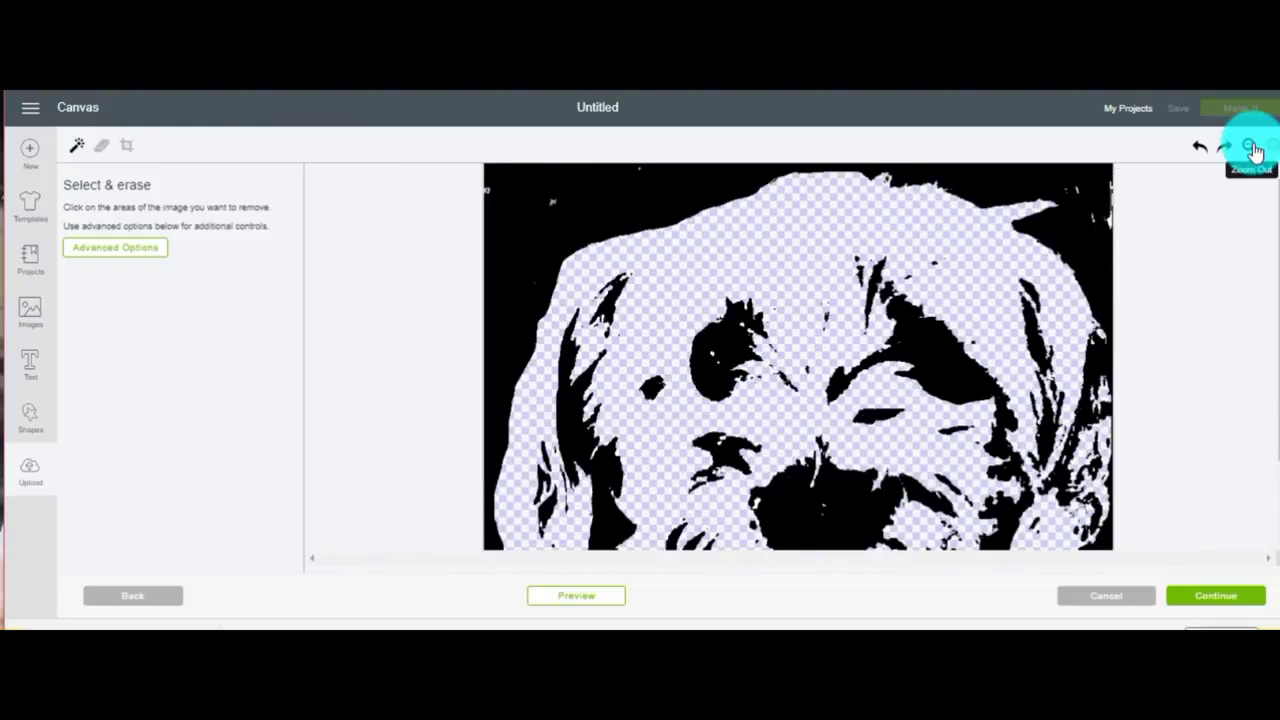
click(1253, 148)
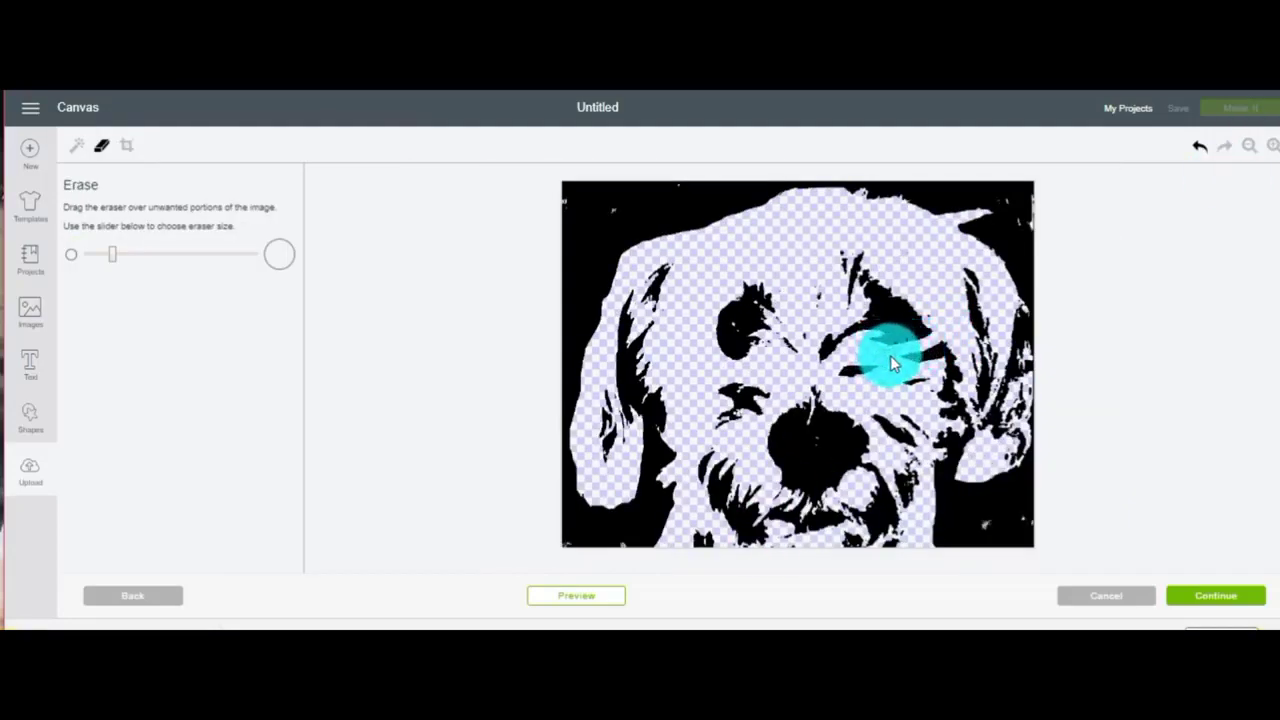
Erase the black patch around the dog's right eye, redoing one undone stroke
drag(888, 353, 905, 345)
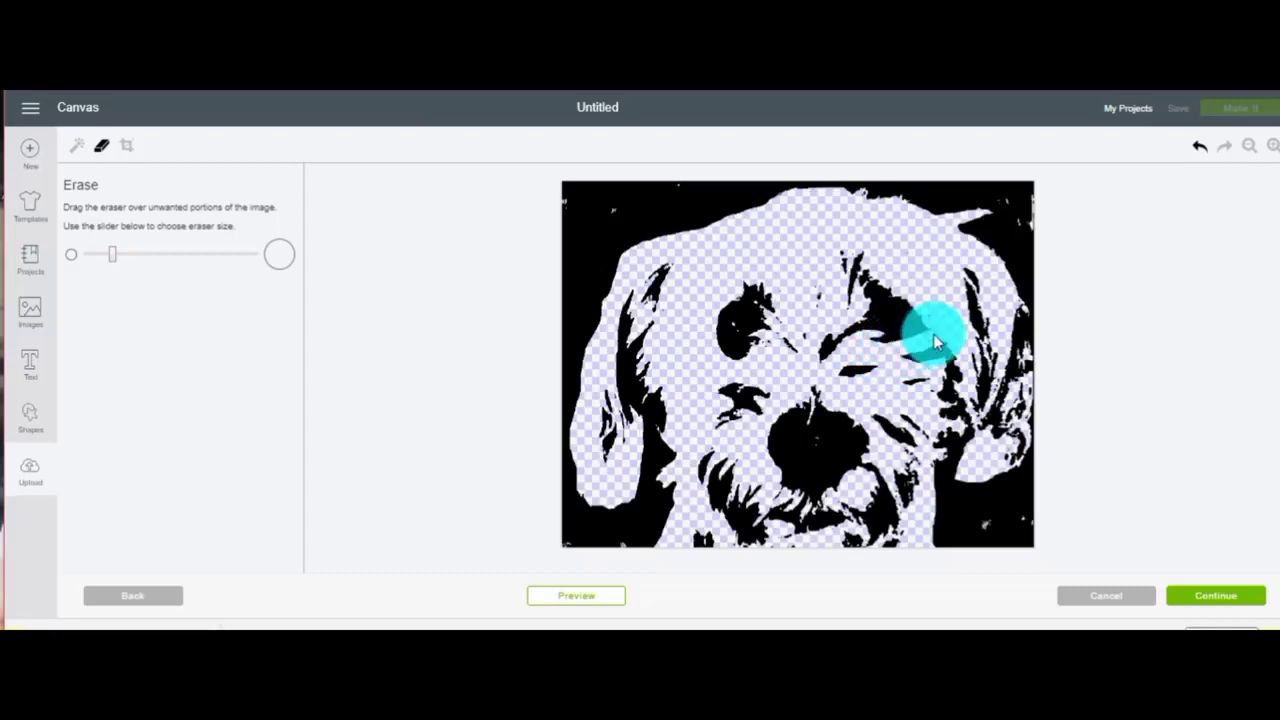
mouse_move(929, 316)
mouse_down()
mouse_move(920, 296)
mouse_move(889, 293)
mouse_move(858, 318)
mouse_move(902, 294)
mouse_up()
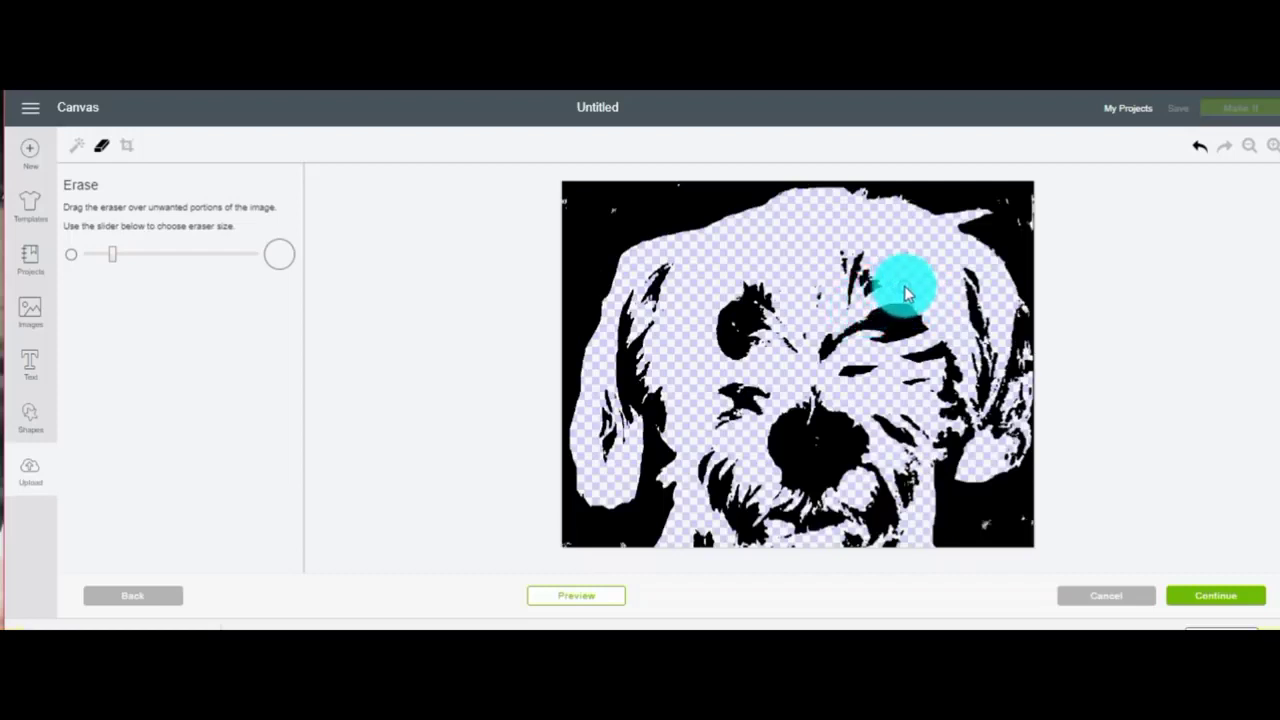
click(1199, 146)
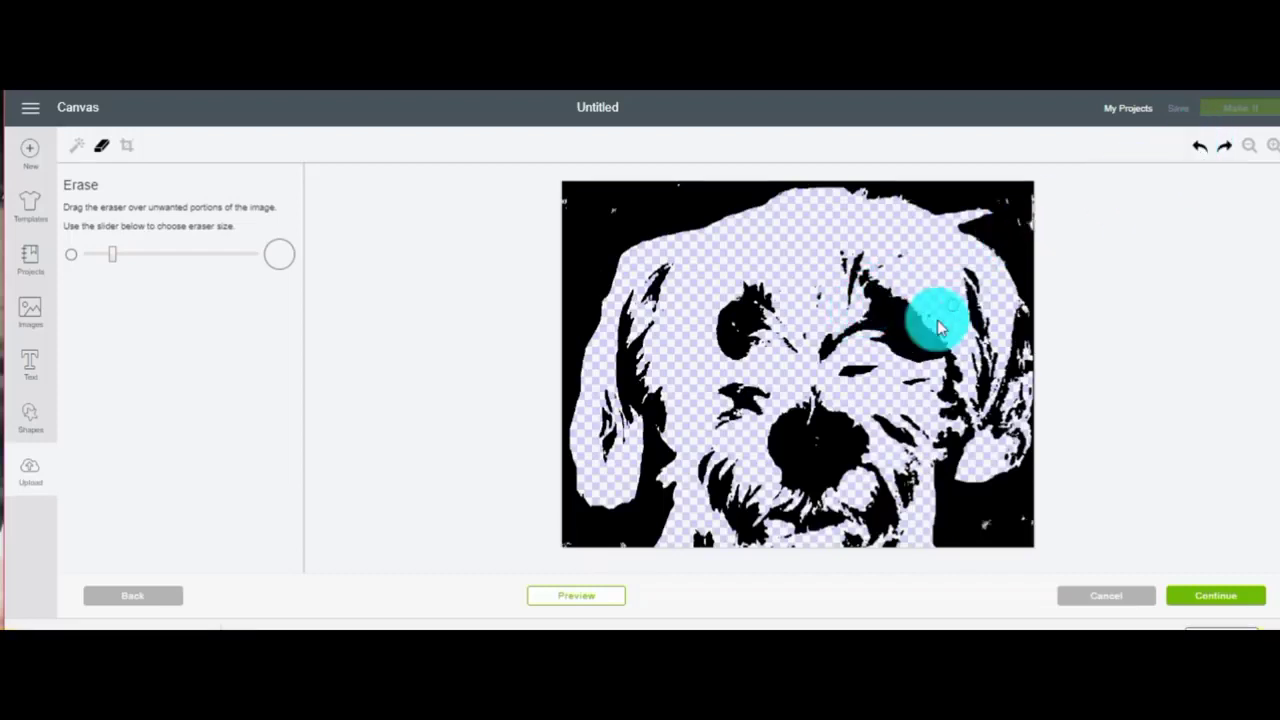
mouse_move(873, 345)
mouse_down()
mouse_move(928, 343)
mouse_move(902, 347)
mouse_move(925, 345)
mouse_move(930, 323)
mouse_move(909, 286)
mouse_move(913, 240)
mouse_up()
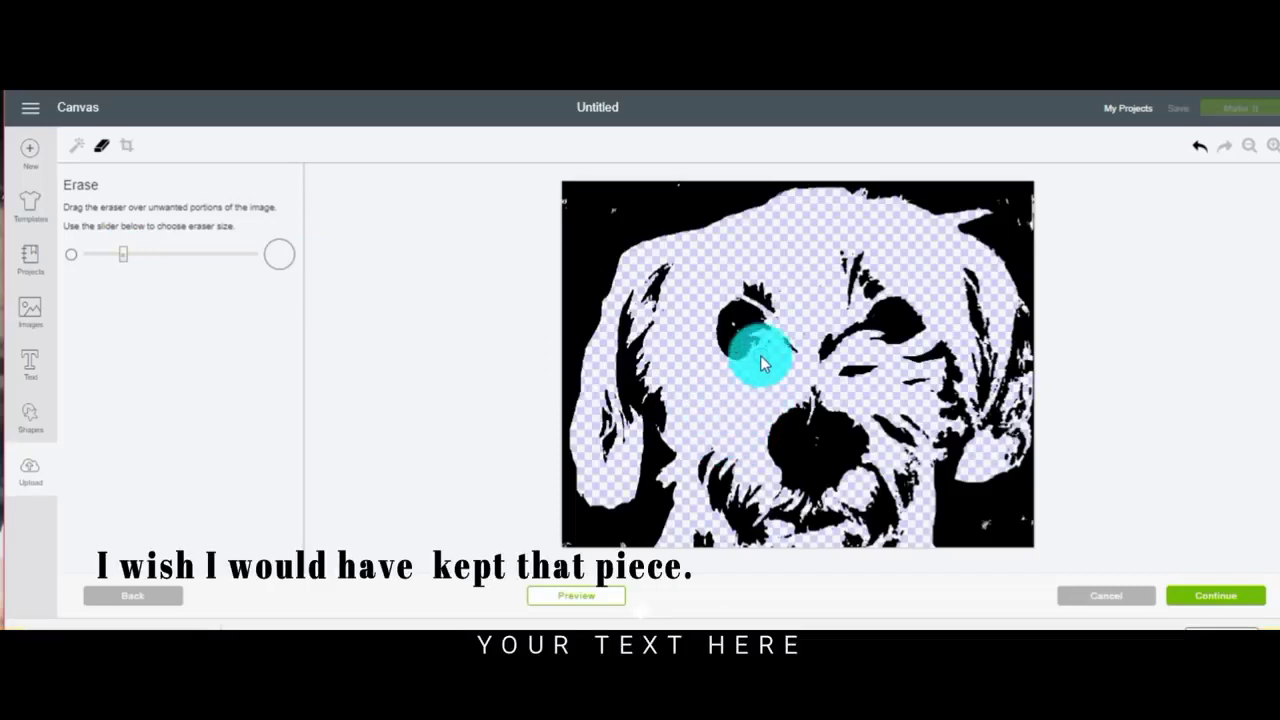
With a smaller eraser, clear stray black above the left eye and near the right ear
drag(761, 343, 766, 348)
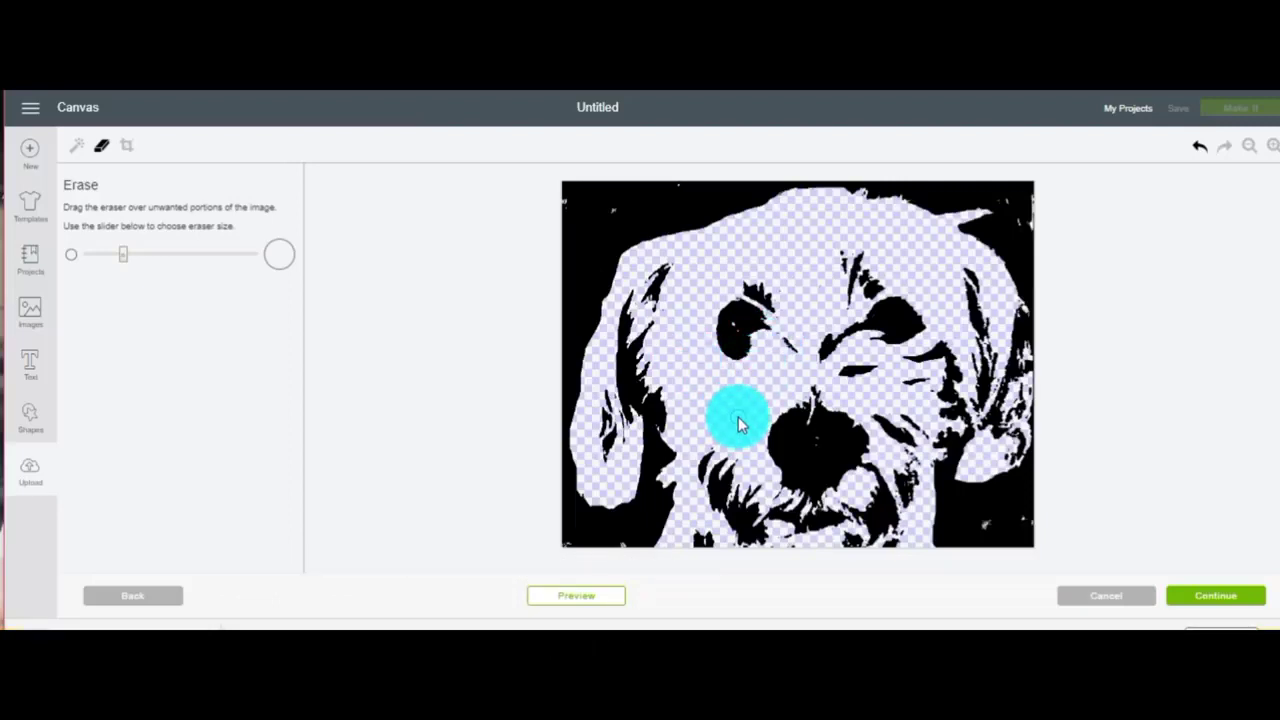
drag(1057, 443, 1000, 455)
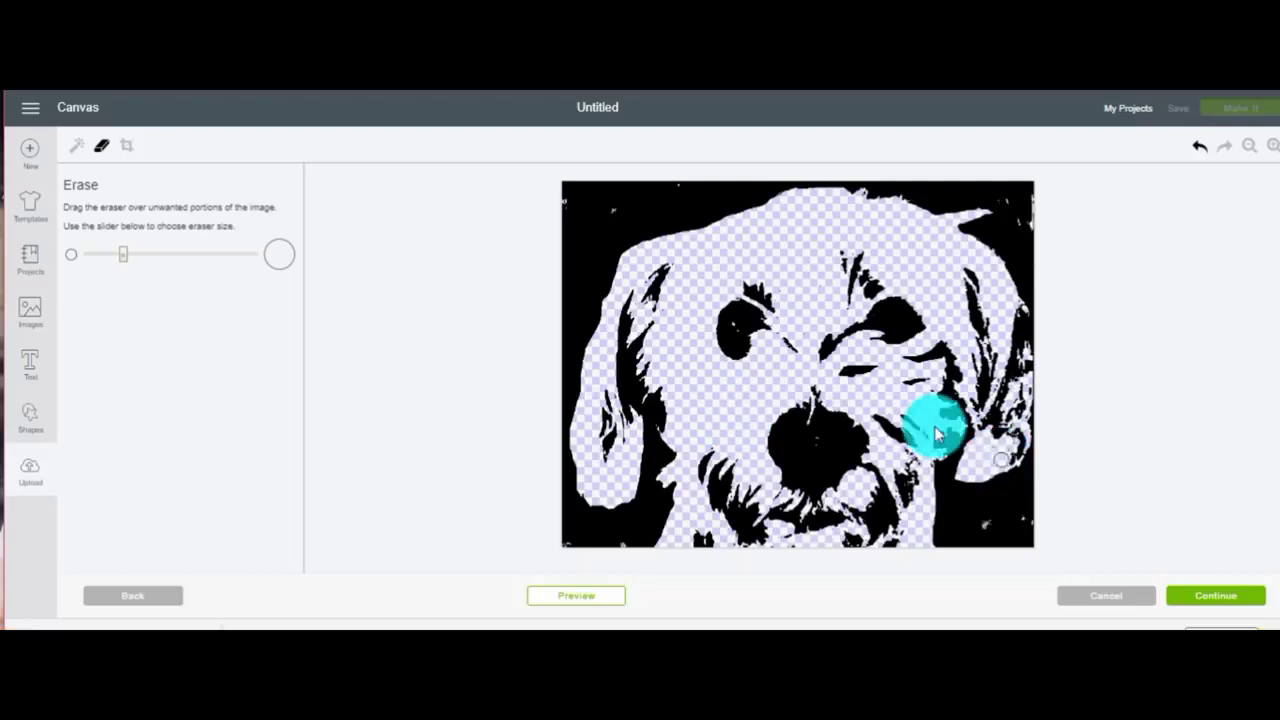
drag(123, 254, 87, 254)
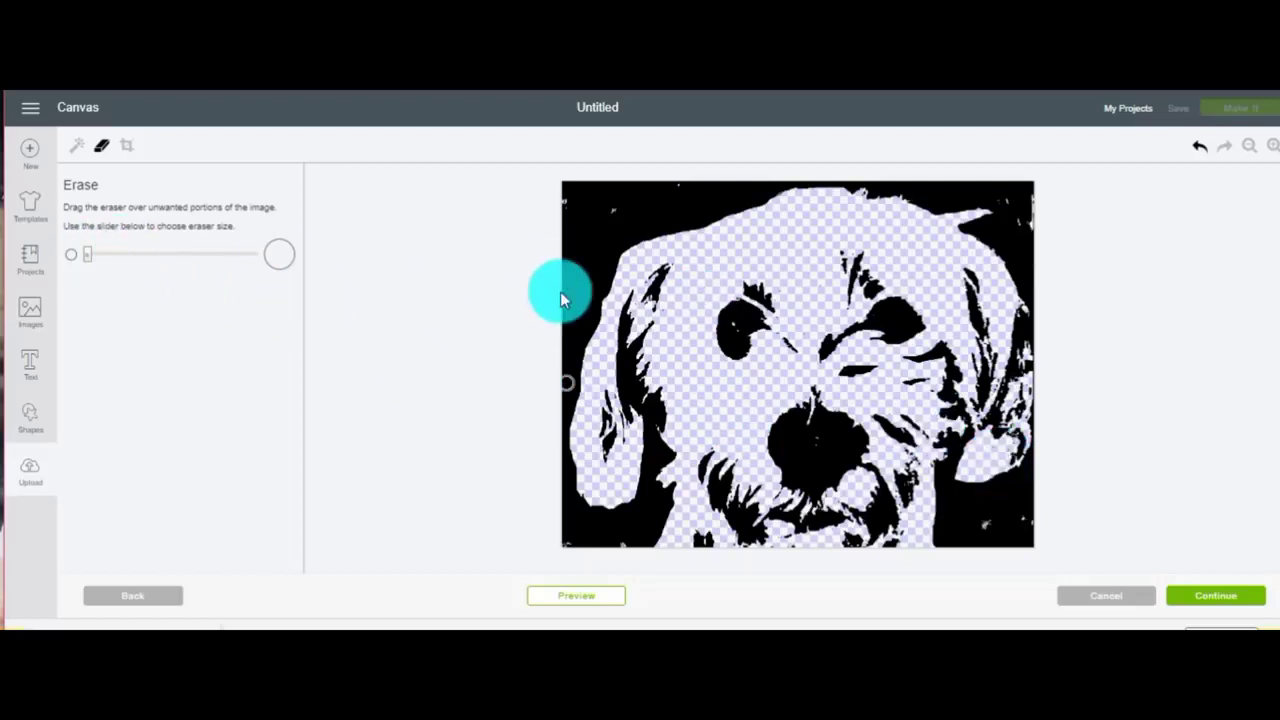
drag(1064, 399, 1014, 380)
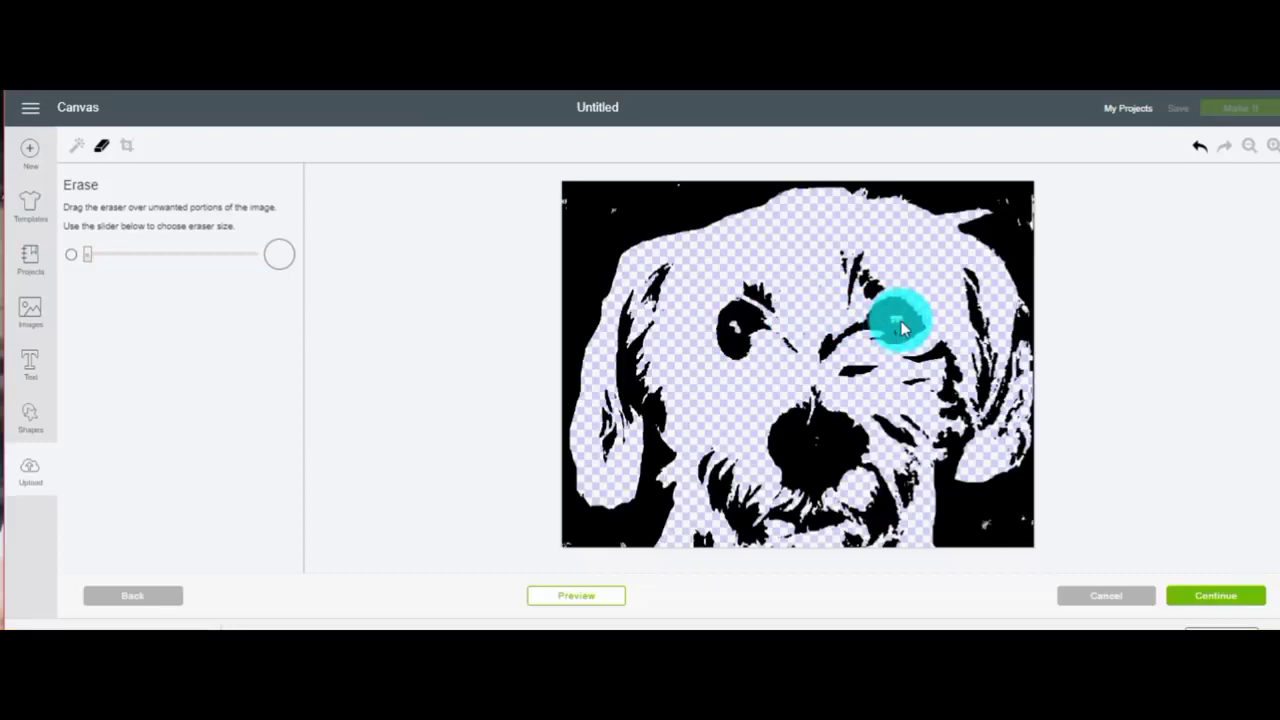
drag(901, 325, 906, 325)
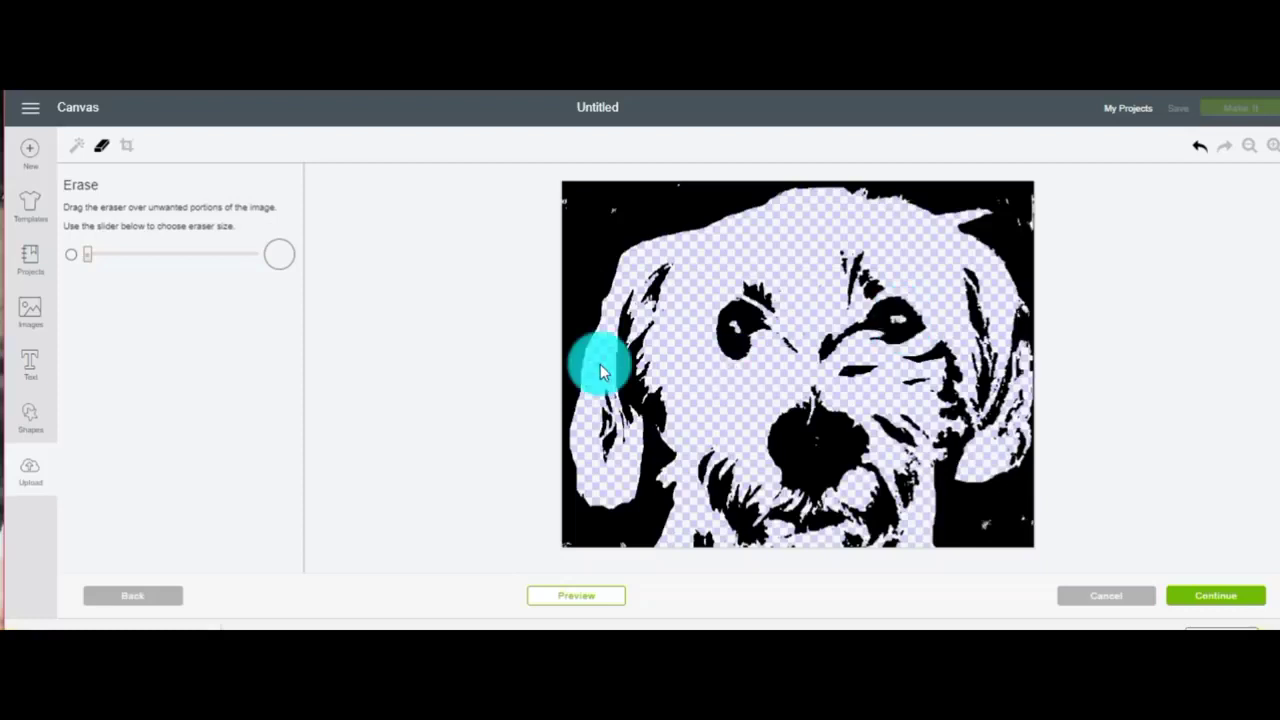
Erase stray black along the left ear, left edge and top edge of the head
drag(600, 370, 590, 505)
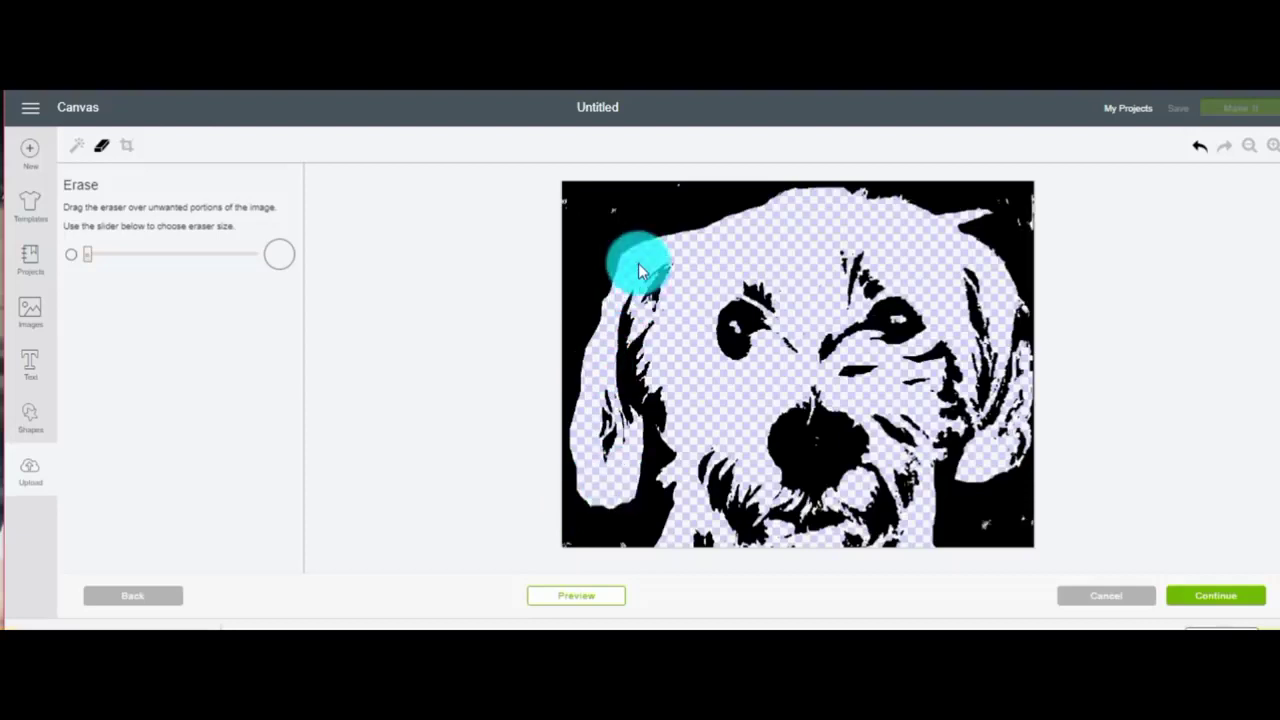
drag(638, 263, 642, 244)
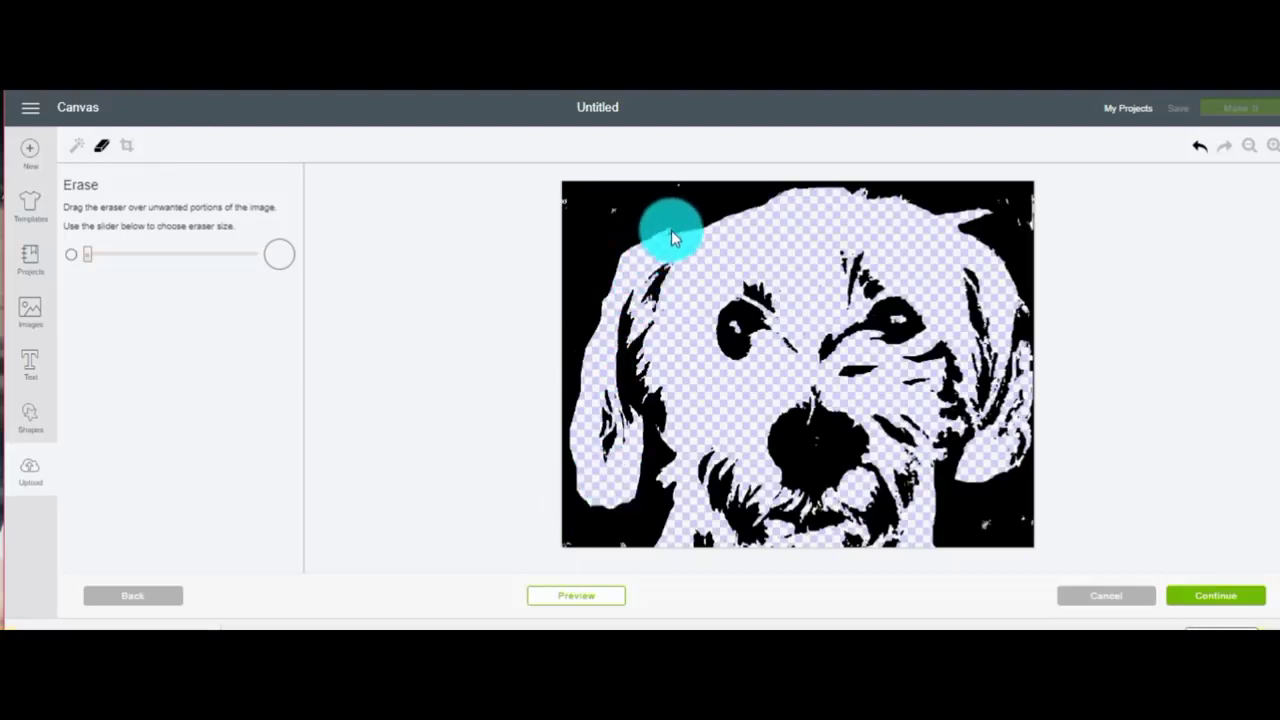
drag(724, 218, 752, 207)
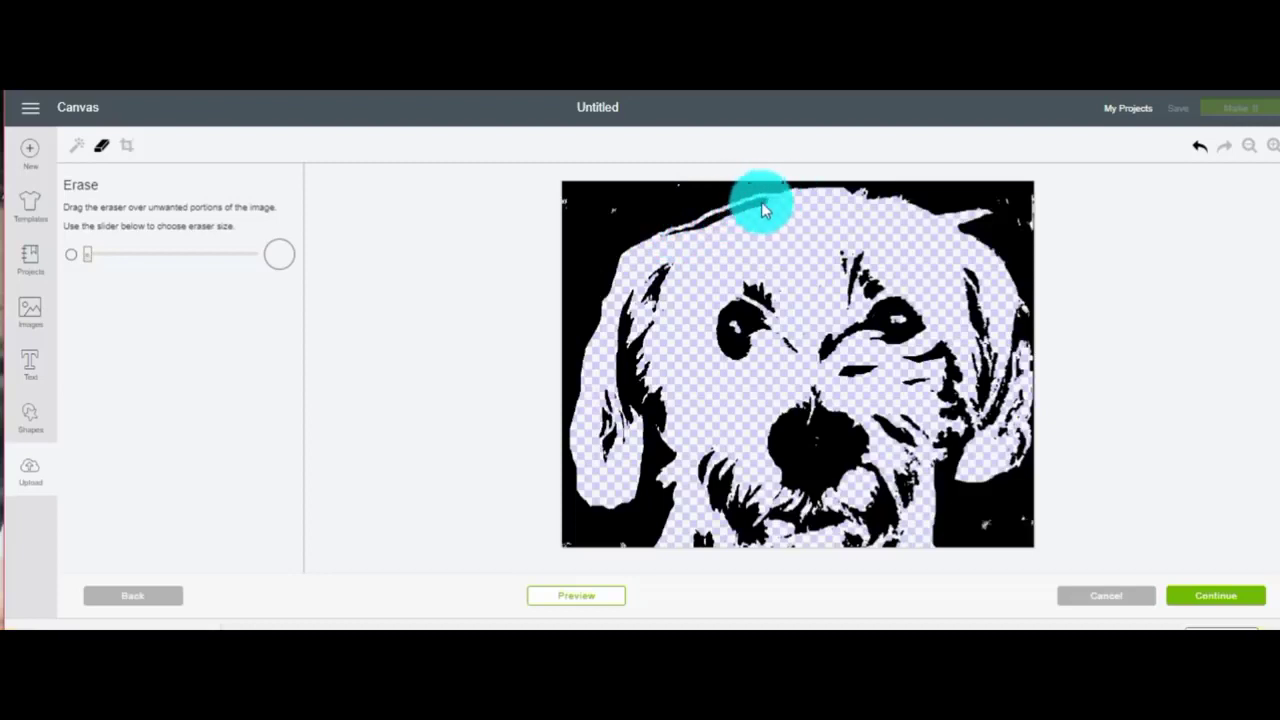
drag(730, 222, 665, 243)
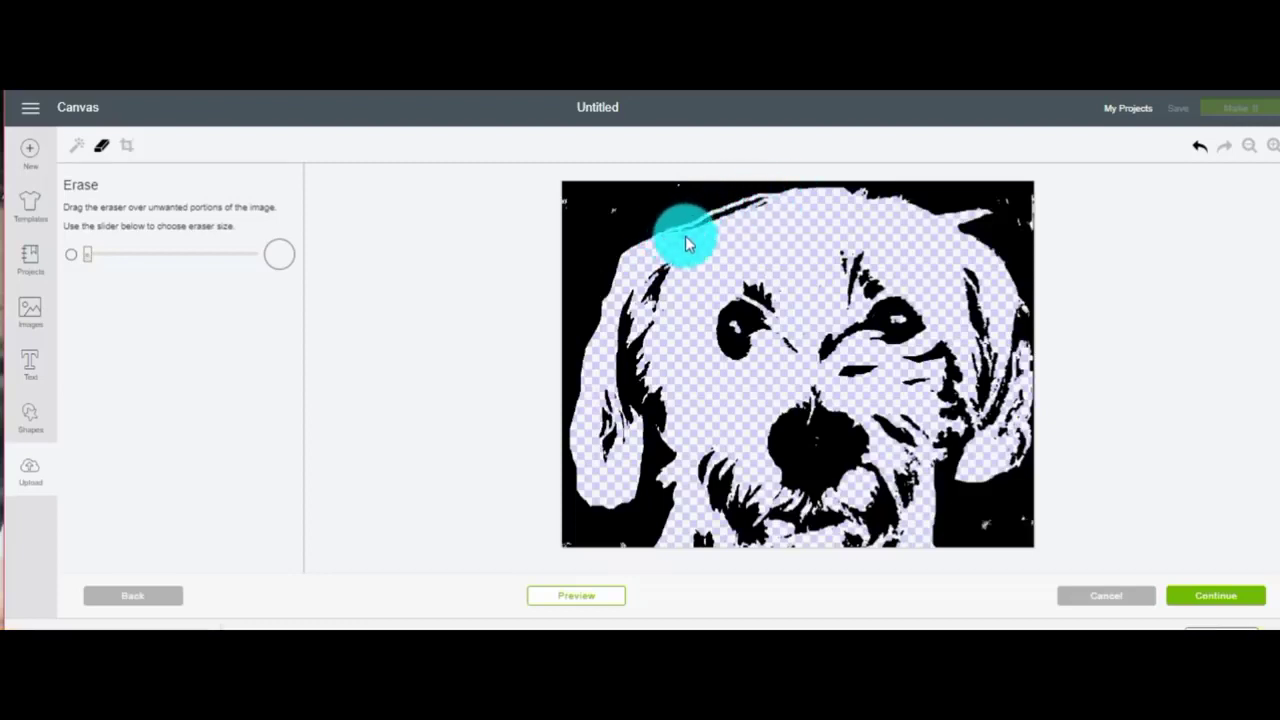
mouse_move(778, 205)
mouse_down()
mouse_move(653, 290)
mouse_move(207, 270)
mouse_up()
drag(86, 260, 118, 257)
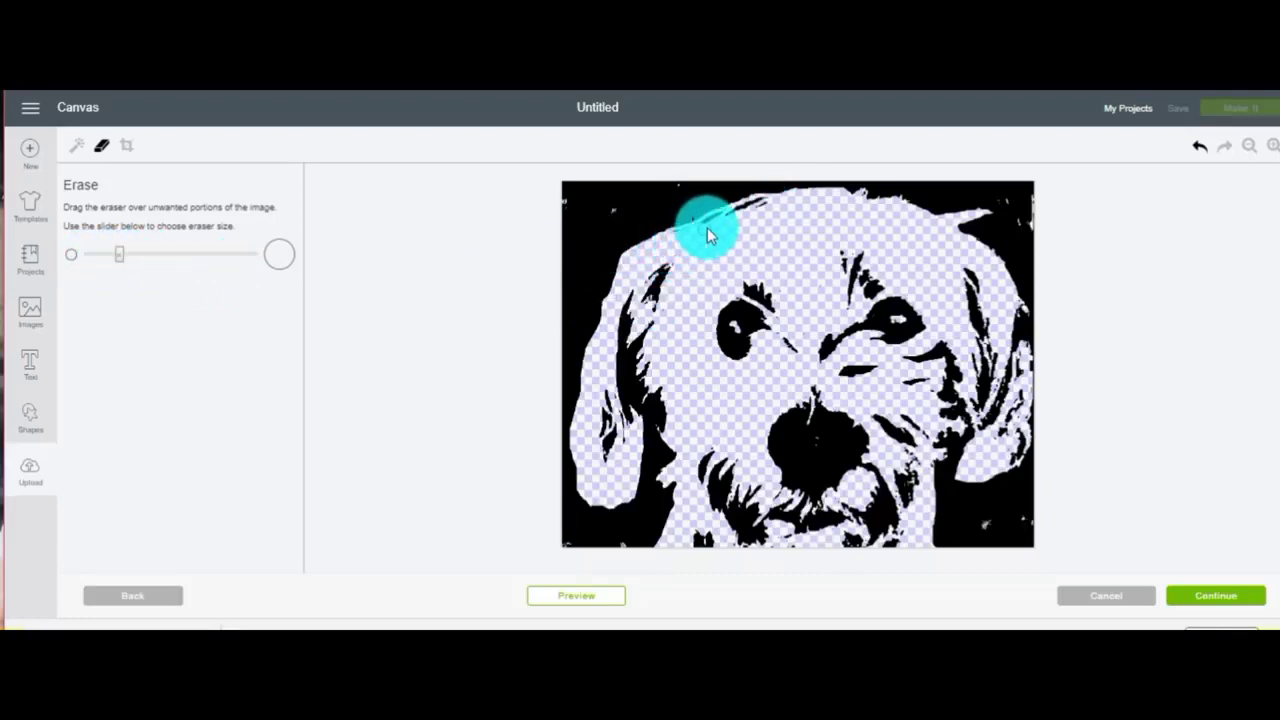
mouse_move(715, 222)
mouse_down()
mouse_move(741, 212)
mouse_move(709, 221)
mouse_up()
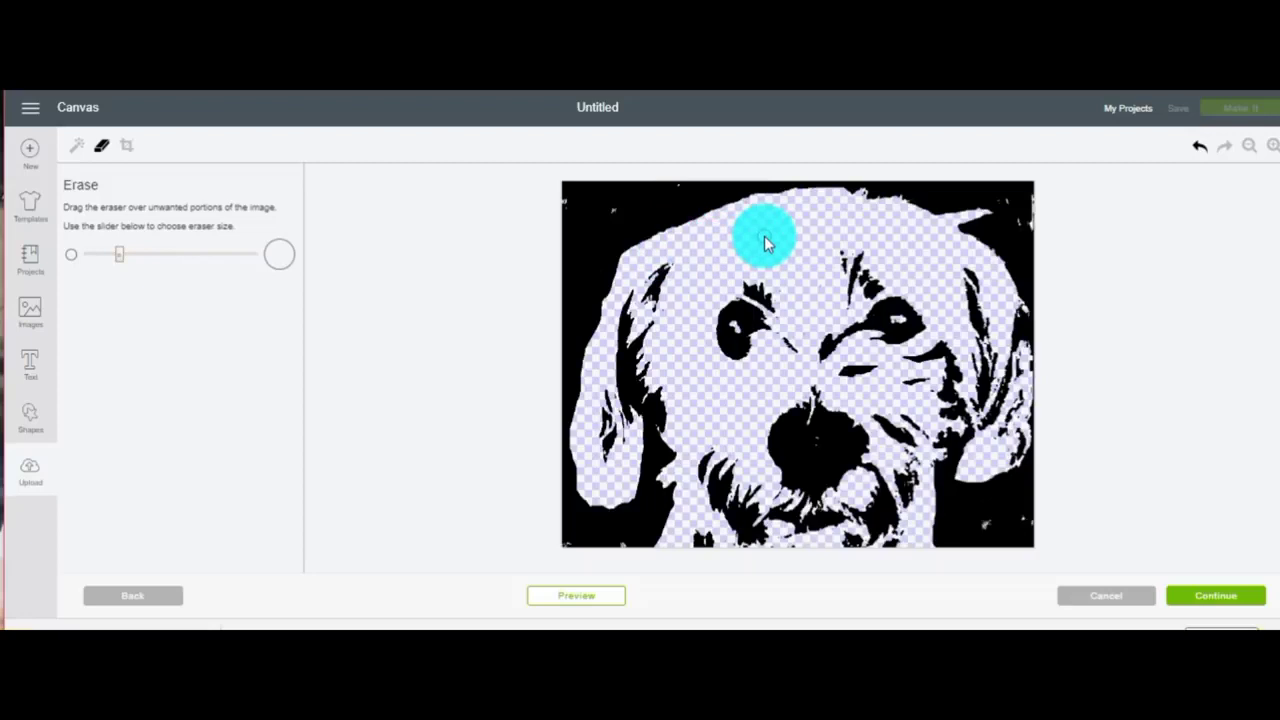
drag(119, 254, 82, 258)
Erase black border bits along the upper-left ear, head top, right side and left ear edge
drag(586, 294, 633, 255)
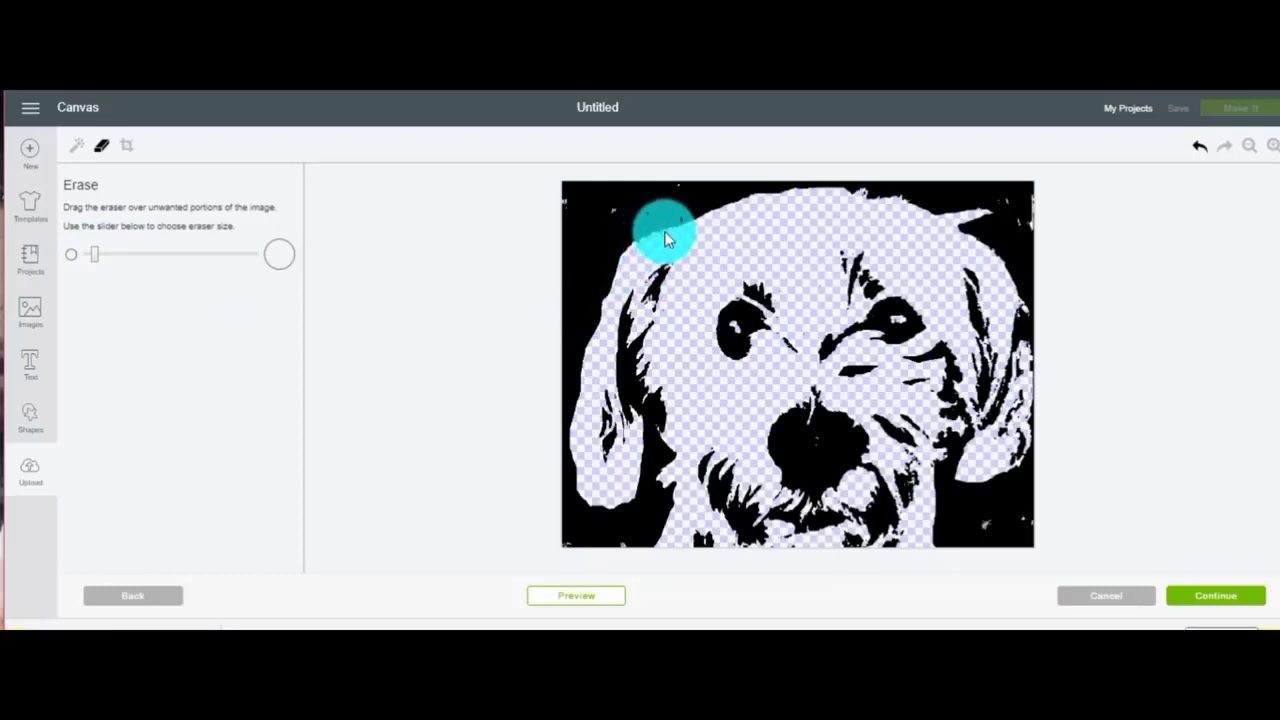
drag(643, 241, 694, 212)
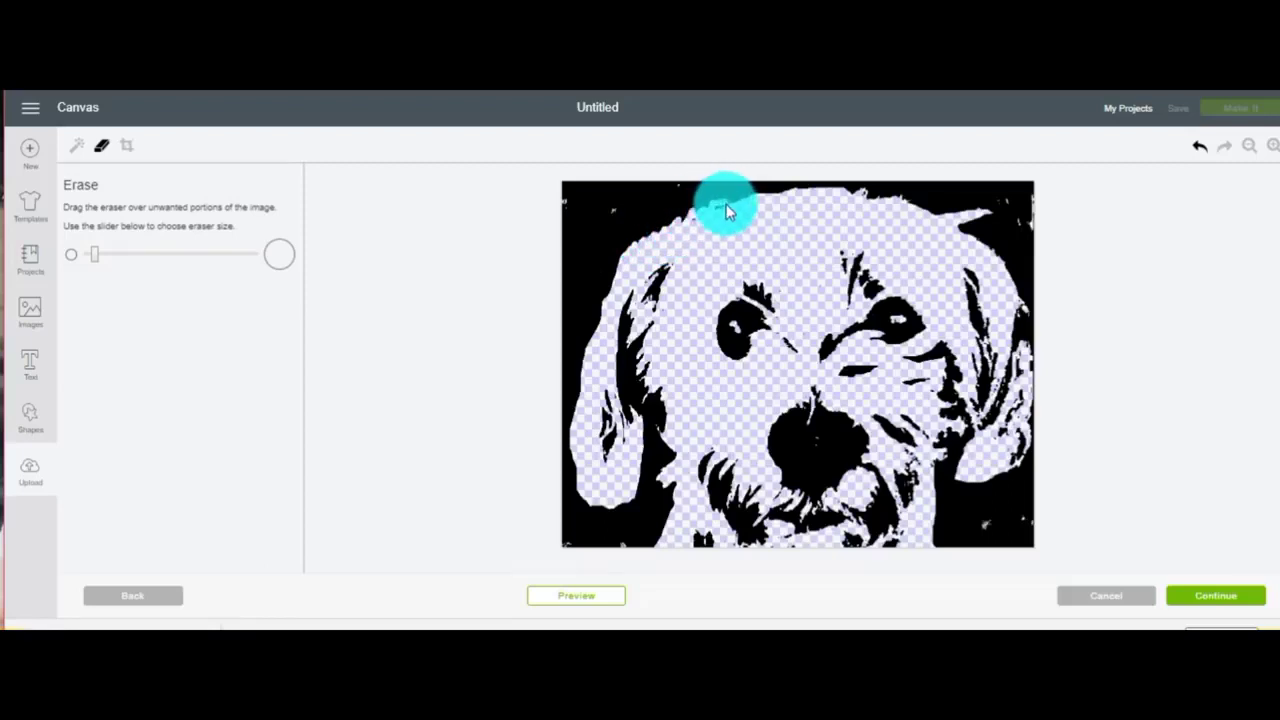
mouse_move(726, 205)
mouse_down()
mouse_move(716, 213)
mouse_move(914, 196)
mouse_move(983, 243)
mouse_move(1015, 292)
mouse_up()
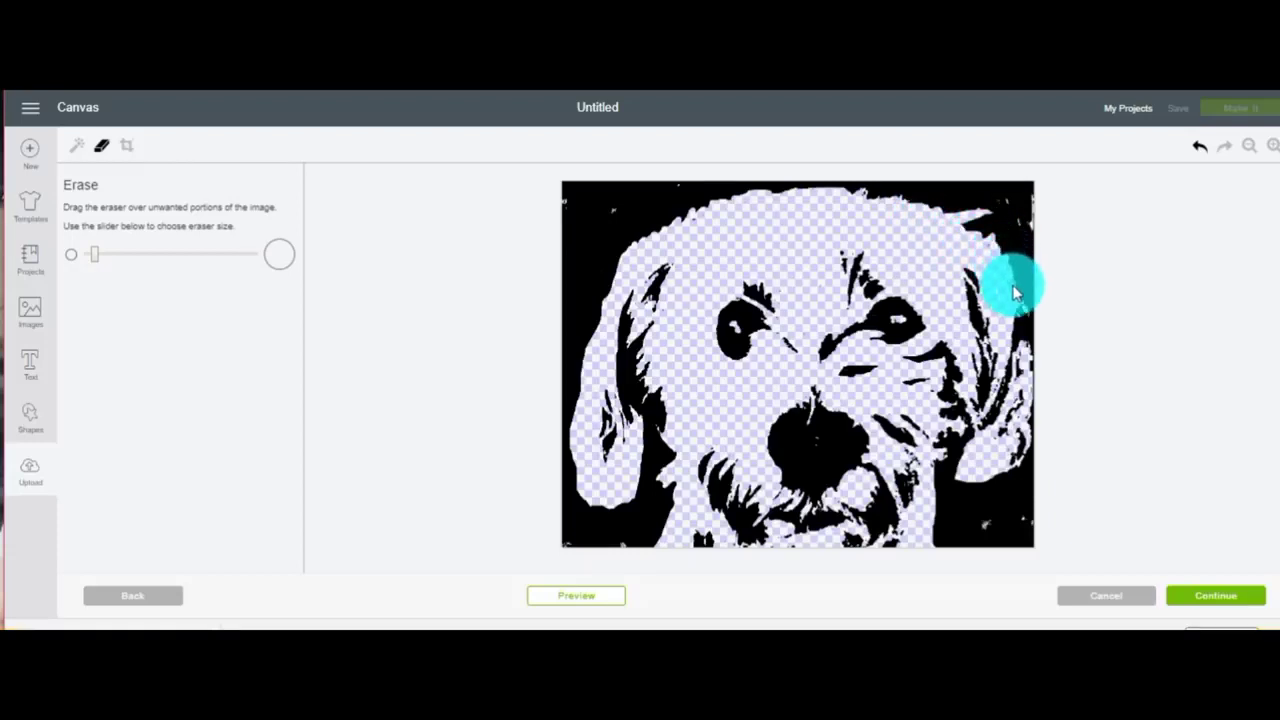
mouse_move(1015, 292)
mouse_down()
mouse_move(1033, 322)
mouse_move(1033, 376)
mouse_move(923, 420)
mouse_move(868, 419)
mouse_move(671, 349)
mouse_move(620, 277)
mouse_move(611, 286)
mouse_up()
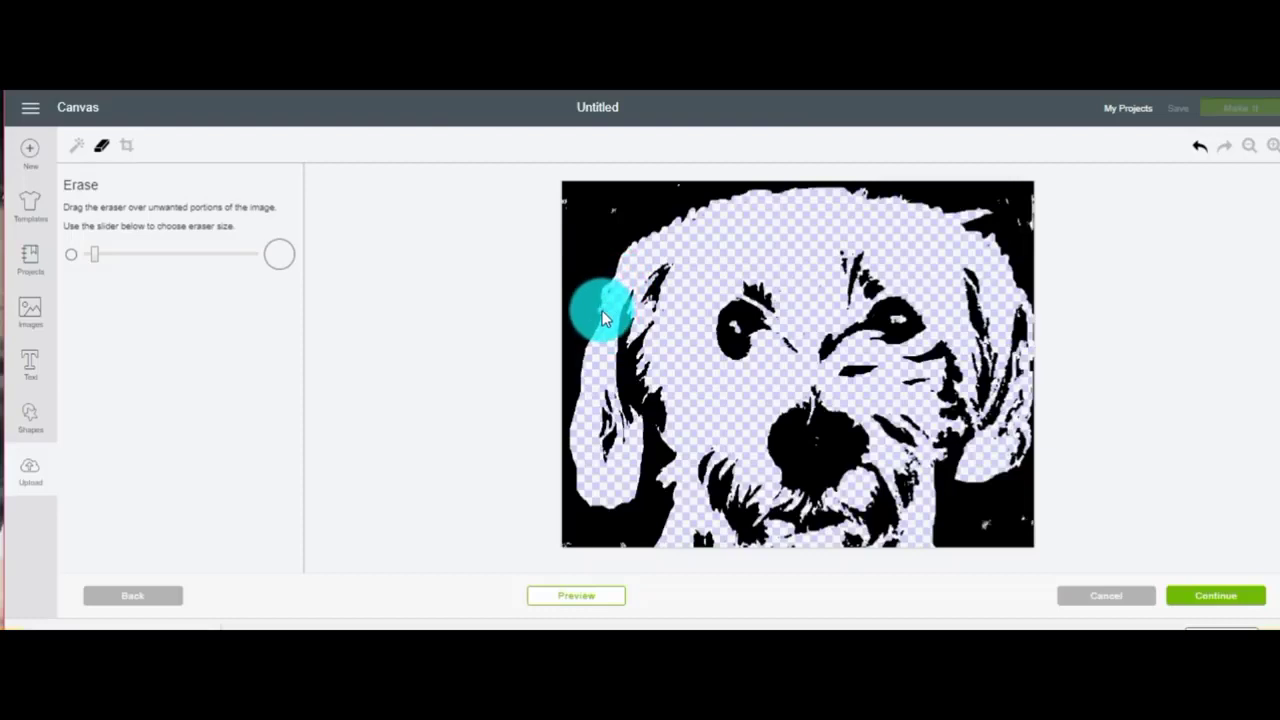
drag(603, 313, 582, 405)
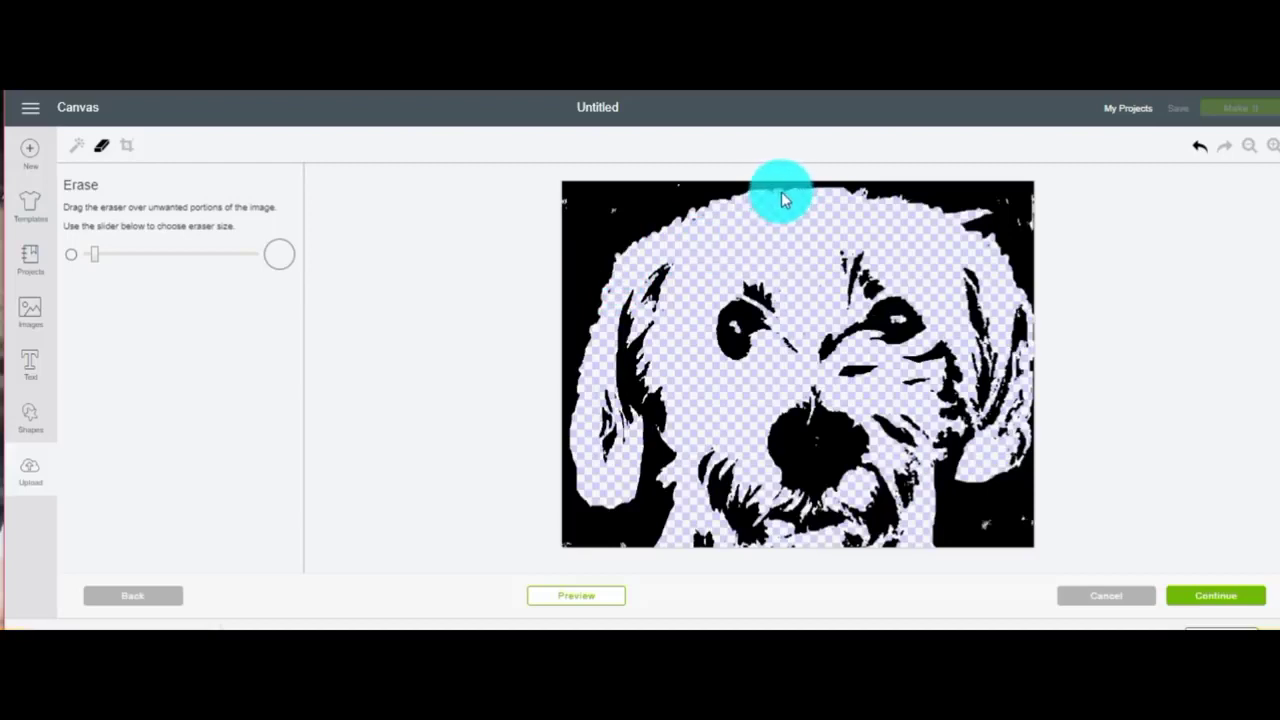
mouse_move(782, 194)
mouse_down()
mouse_move(663, 237)
mouse_move(686, 215)
mouse_move(703, 228)
mouse_up()
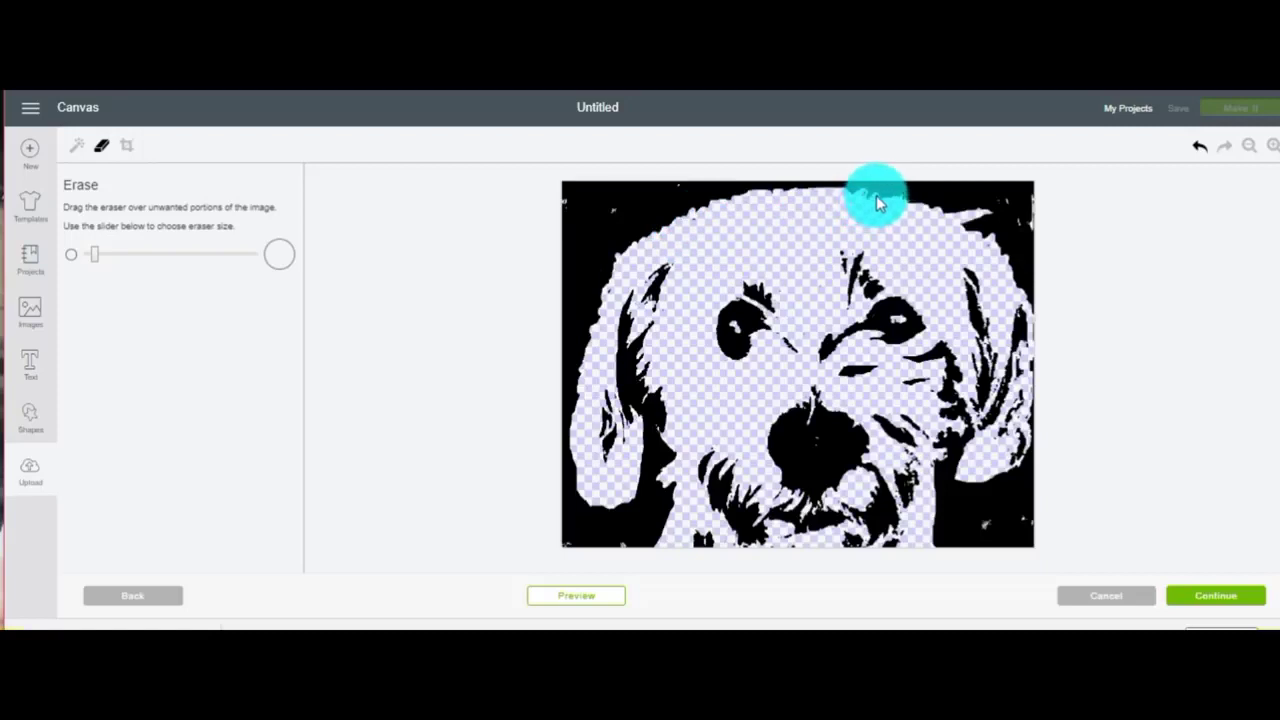
mouse_move(887, 203)
mouse_down()
mouse_move(957, 214)
mouse_move(957, 286)
mouse_up()
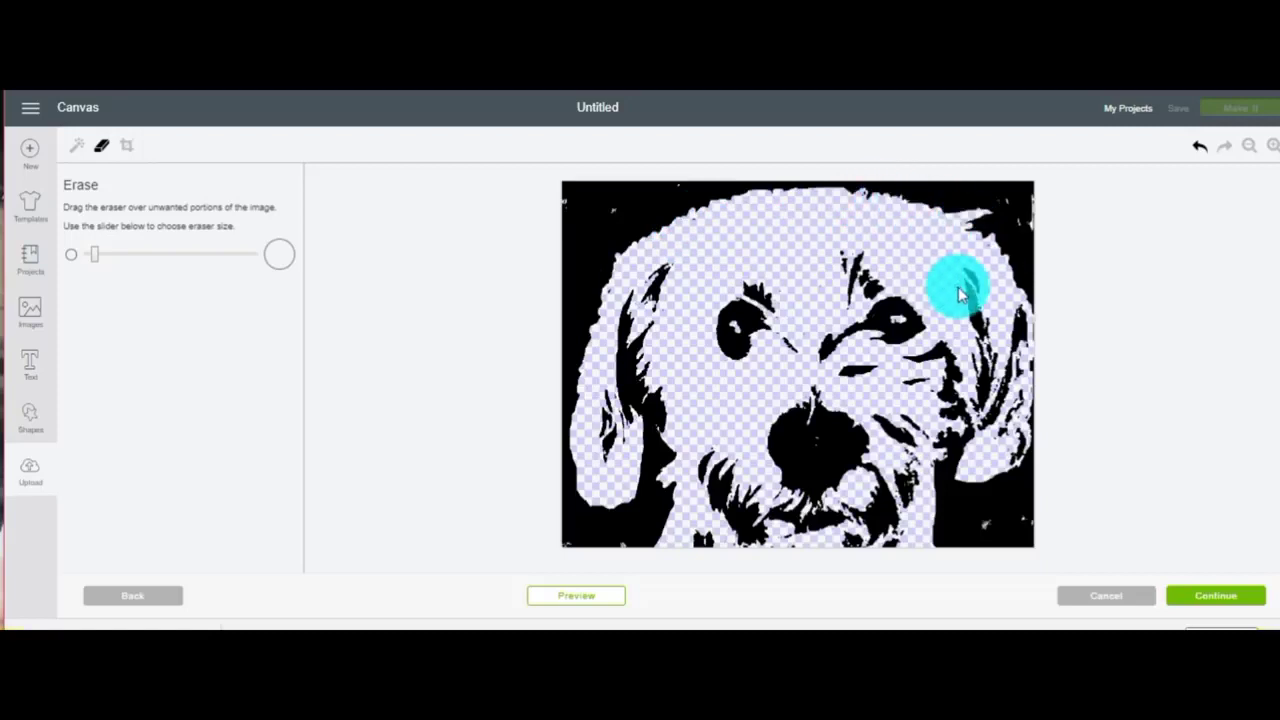
click(1272, 150)
Erase stray hair strands in the lower left and lower right with a small eraser
drag(94, 254, 119, 254)
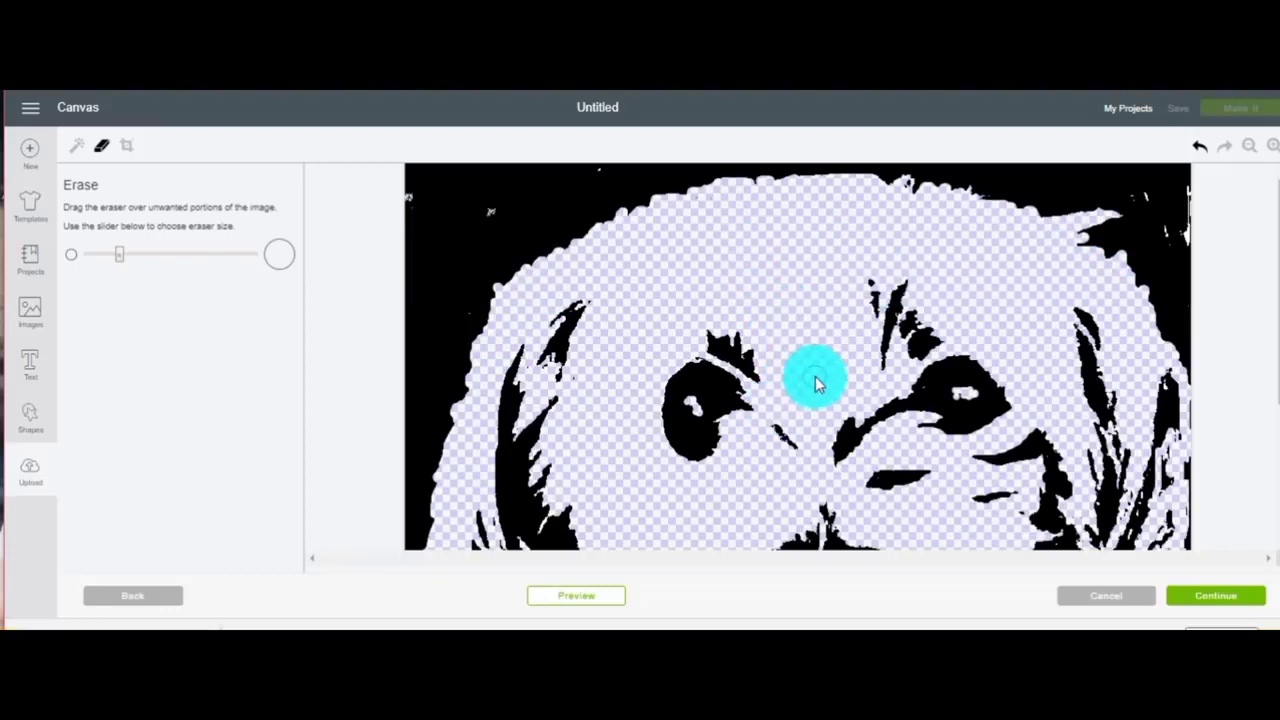
drag(117, 254, 47, 253)
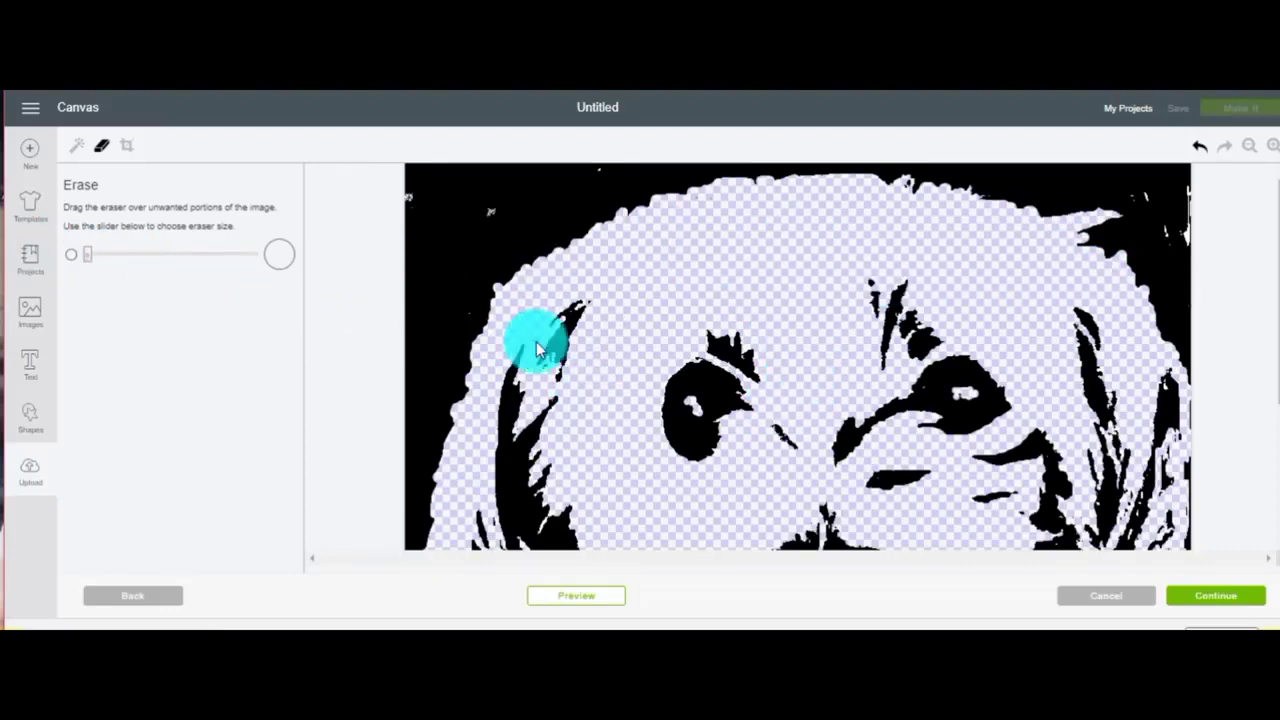
drag(543, 372, 543, 391)
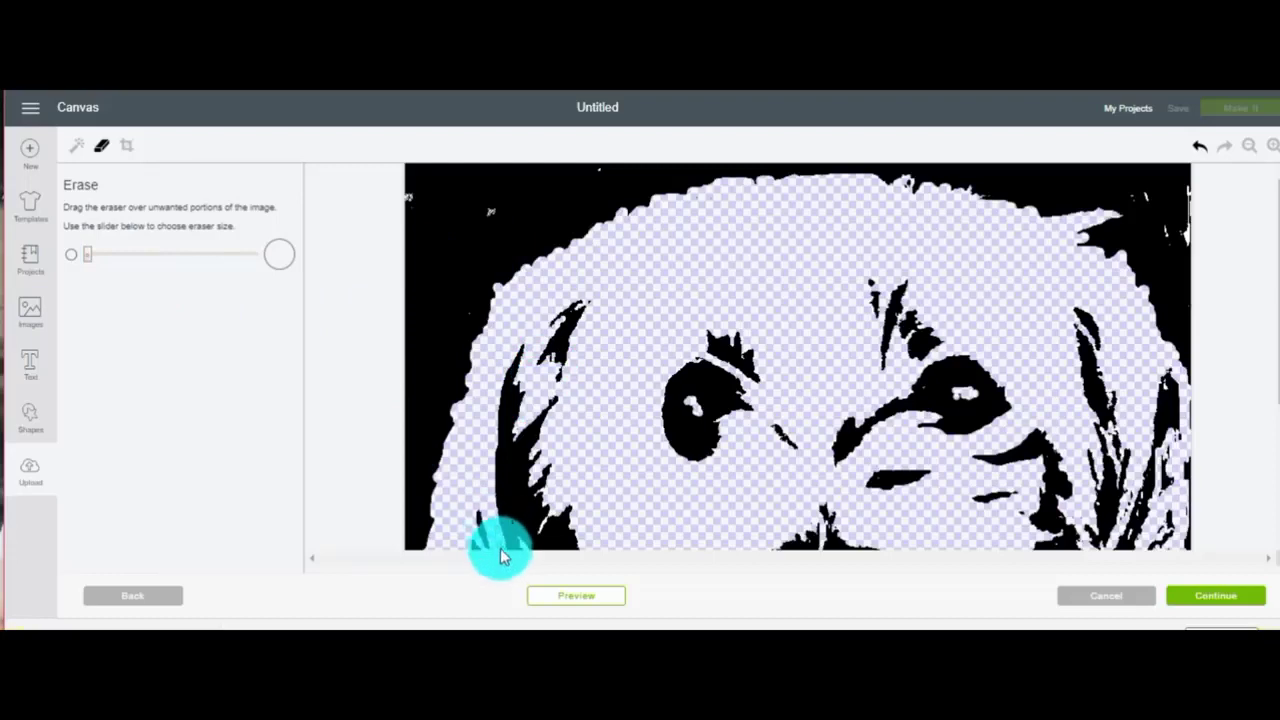
mouse_move(1150, 483)
mouse_down()
mouse_move(1029, 520)
mouse_move(1123, 514)
mouse_move(1129, 494)
mouse_move(1162, 509)
mouse_move(1114, 371)
mouse_move(1143, 320)
mouse_move(1265, 262)
mouse_move(1268, 425)
mouse_up()
mouse_move(1108, 436)
mouse_down()
mouse_move(1108, 371)
mouse_move(1143, 400)
mouse_move(1128, 343)
mouse_move(1145, 333)
mouse_move(1094, 331)
mouse_move(1108, 277)
mouse_move(1049, 380)
mouse_move(677, 420)
mouse_move(666, 394)
mouse_move(755, 350)
mouse_move(809, 300)
mouse_move(838, 320)
mouse_move(811, 303)
mouse_move(749, 360)
mouse_move(751, 403)
mouse_move(792, 458)
mouse_move(771, 443)
mouse_move(800, 457)
mouse_move(923, 395)
mouse_move(900, 343)
mouse_move(905, 420)
mouse_move(857, 449)
mouse_move(909, 391)
mouse_move(852, 467)
mouse_move(863, 437)
mouse_move(834, 466)
mouse_move(765, 423)
mouse_move(777, 443)
mouse_move(797, 451)
mouse_move(643, 263)
mouse_move(783, 563)
mouse_move(781, 538)
mouse_up()
Erase the strands and black areas beneath the nose, adjusting eraser size as needed
drag(87, 254, 105, 254)
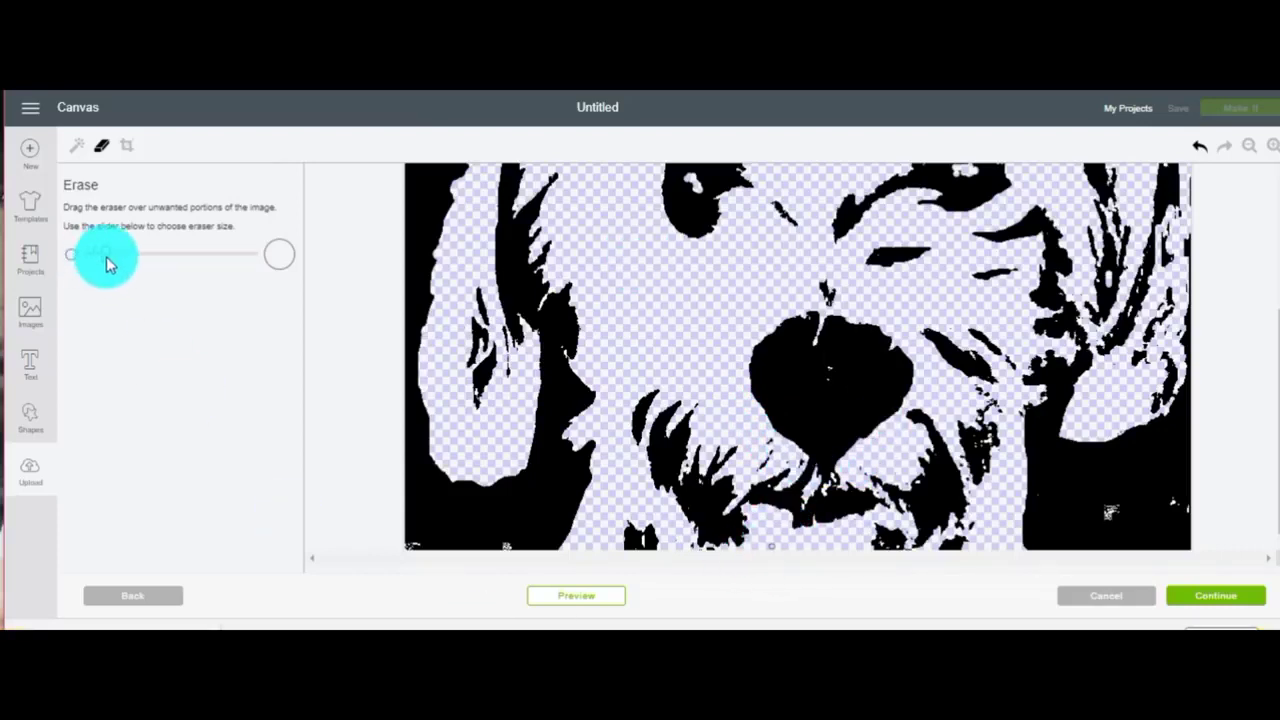
mouse_move(752, 433)
mouse_down()
mouse_move(766, 434)
mouse_move(737, 557)
mouse_move(777, 530)
mouse_up()
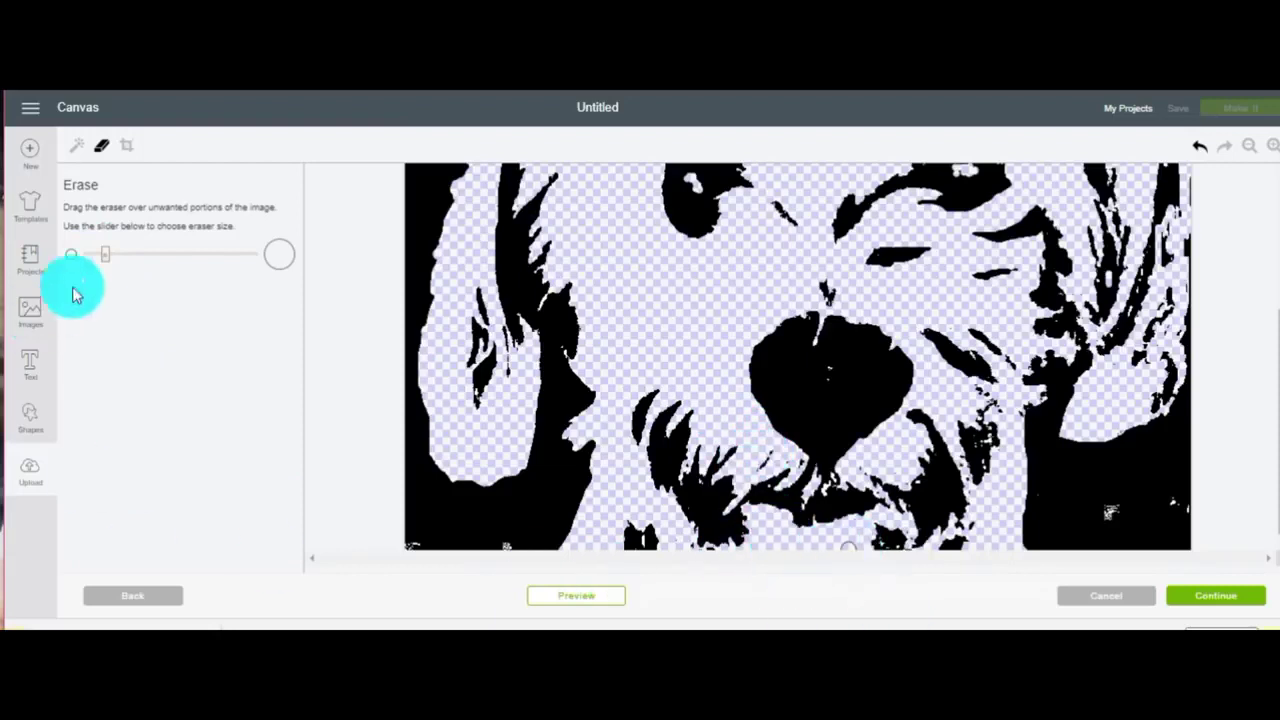
drag(105, 254, 87, 254)
mouse_move(800, 462)
mouse_down()
mouse_move(863, 486)
mouse_move(849, 471)
mouse_move(886, 500)
mouse_move(910, 557)
mouse_up()
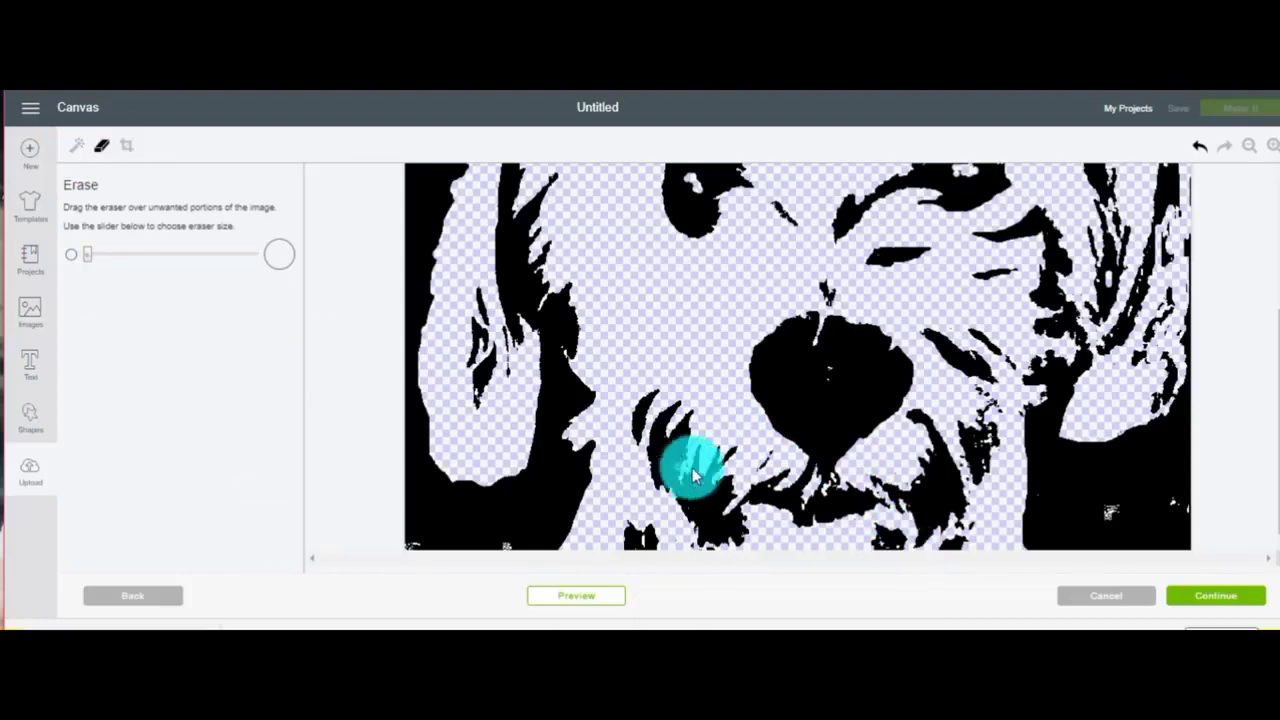
Try Select & erase on the nose-and-chin region, undo it, and erase remaining strands
click(76, 145)
click(825, 491)
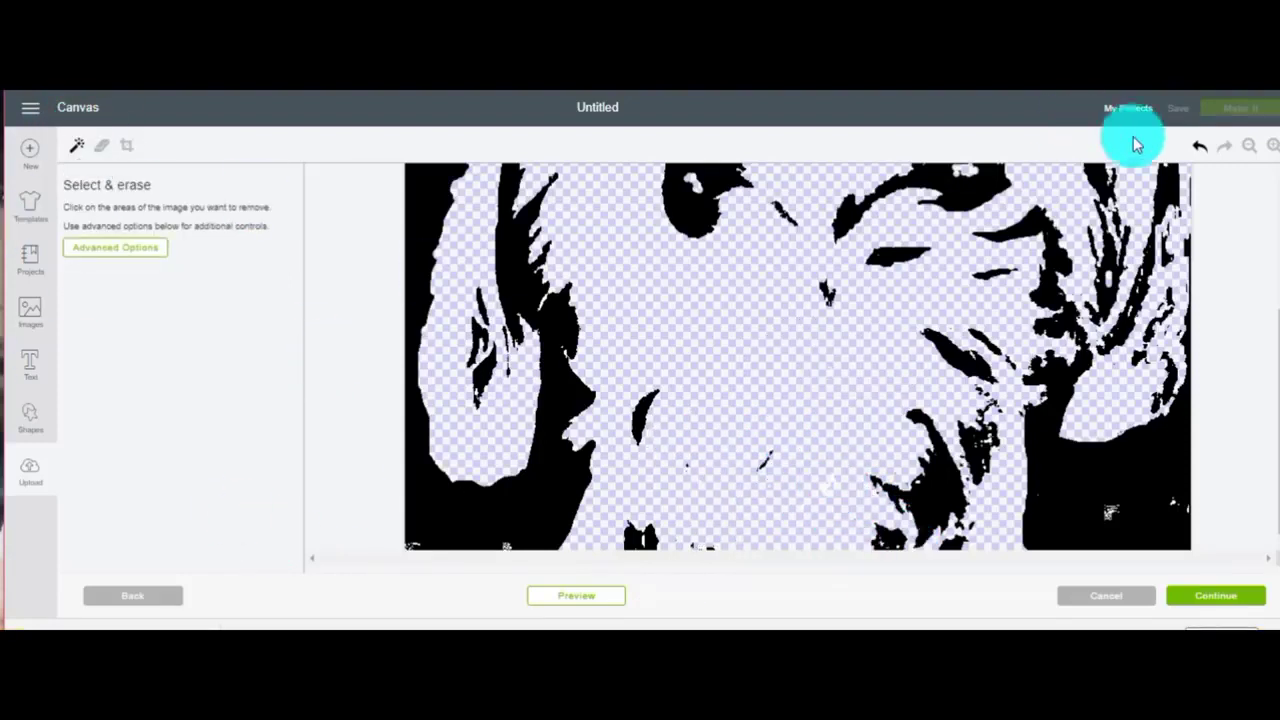
click(1200, 145)
click(835, 482)
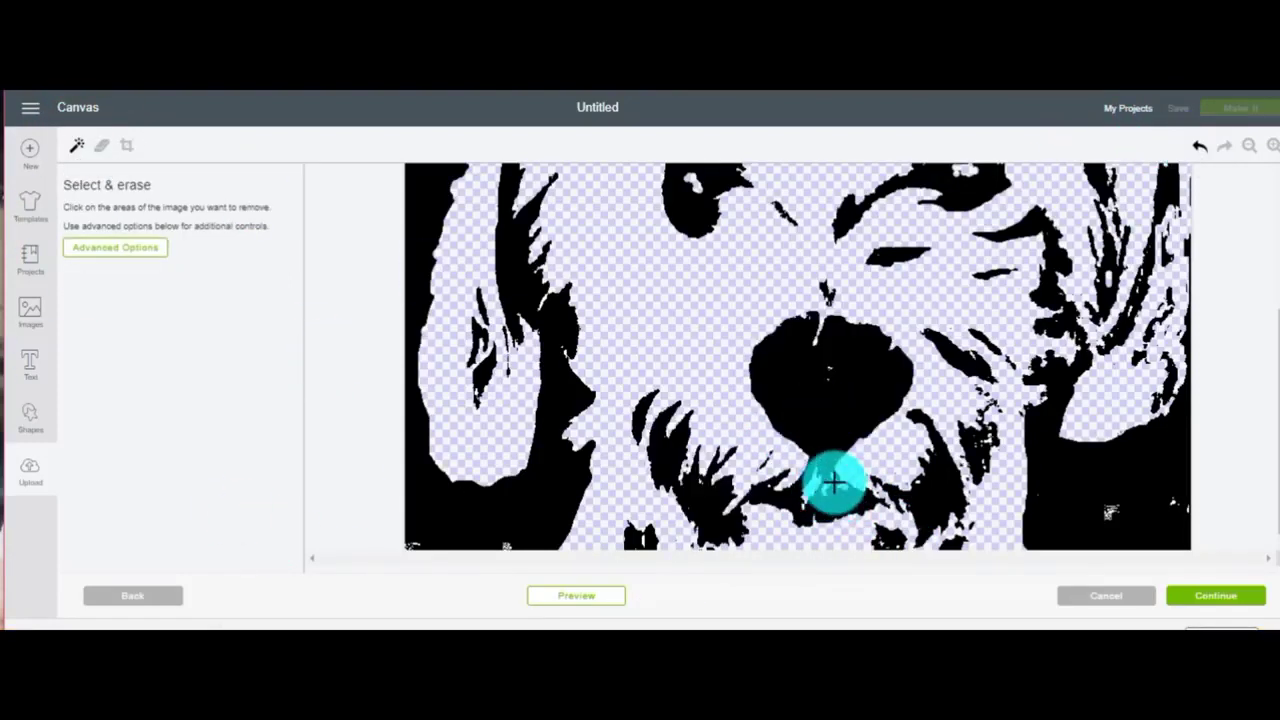
click(101, 145)
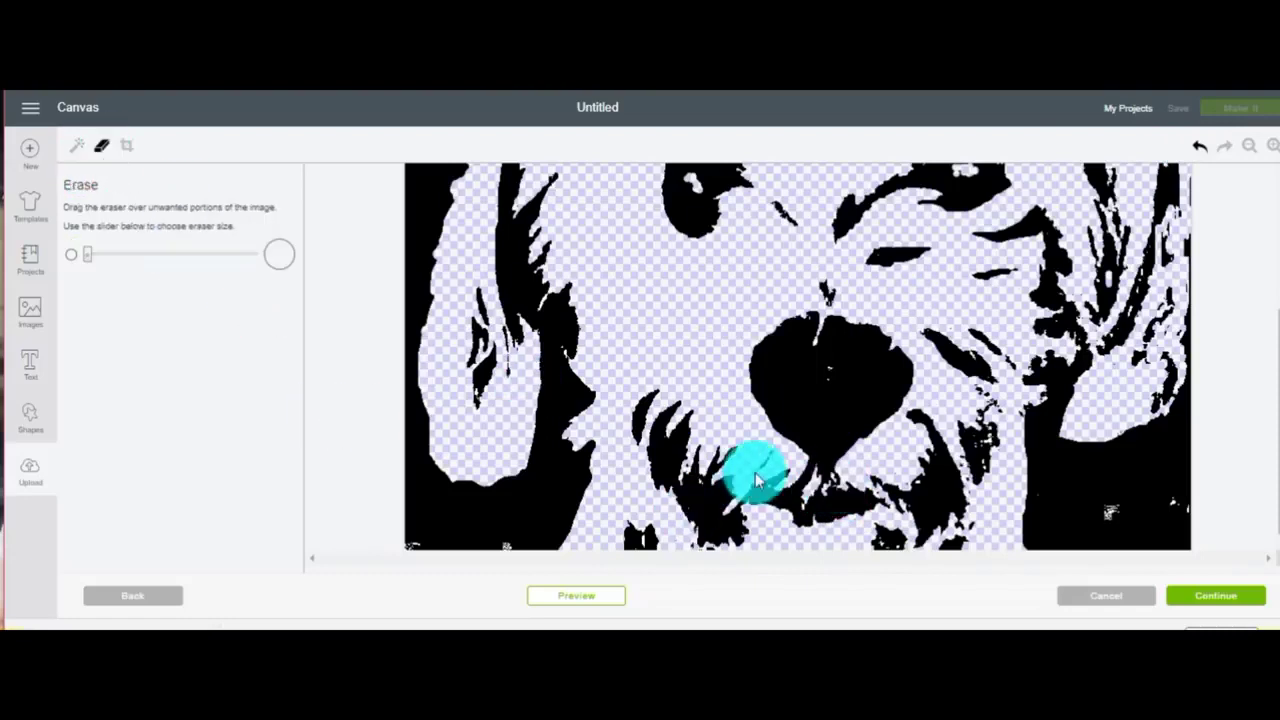
drag(751, 466, 755, 480)
Zoom out, preview the cut result, and continue to the naming step
click(1249, 145)
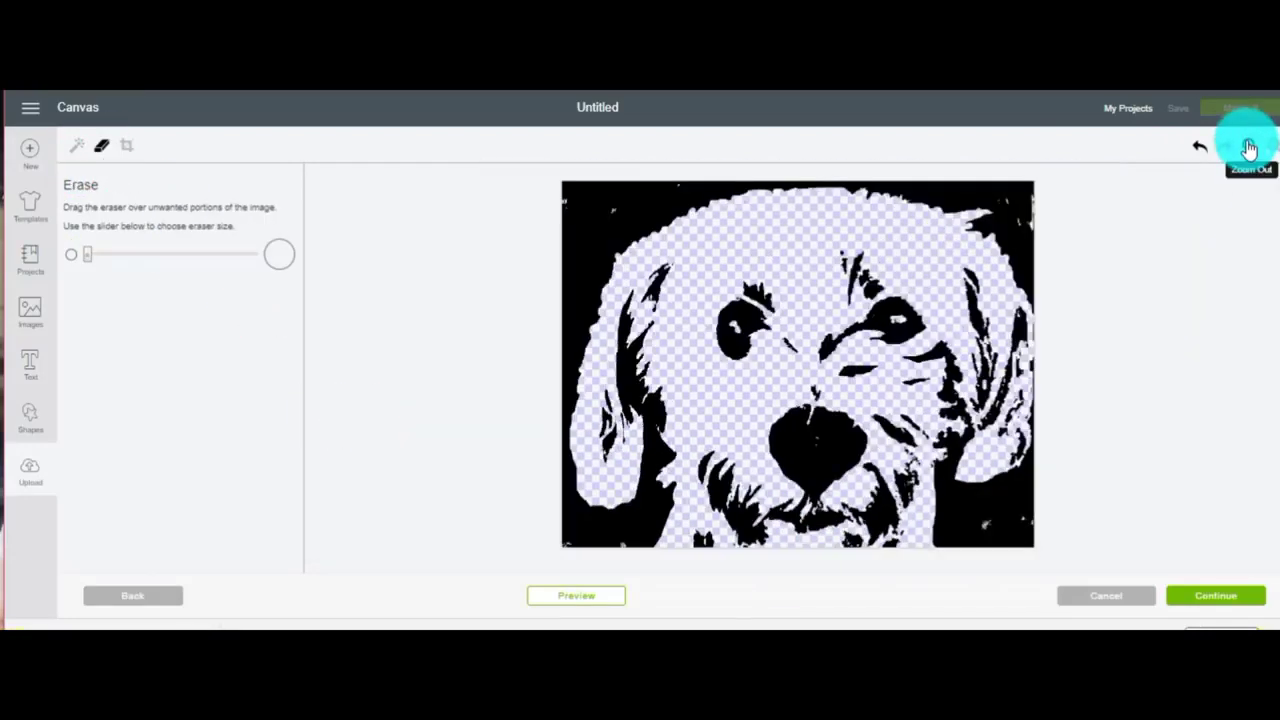
click(580, 601)
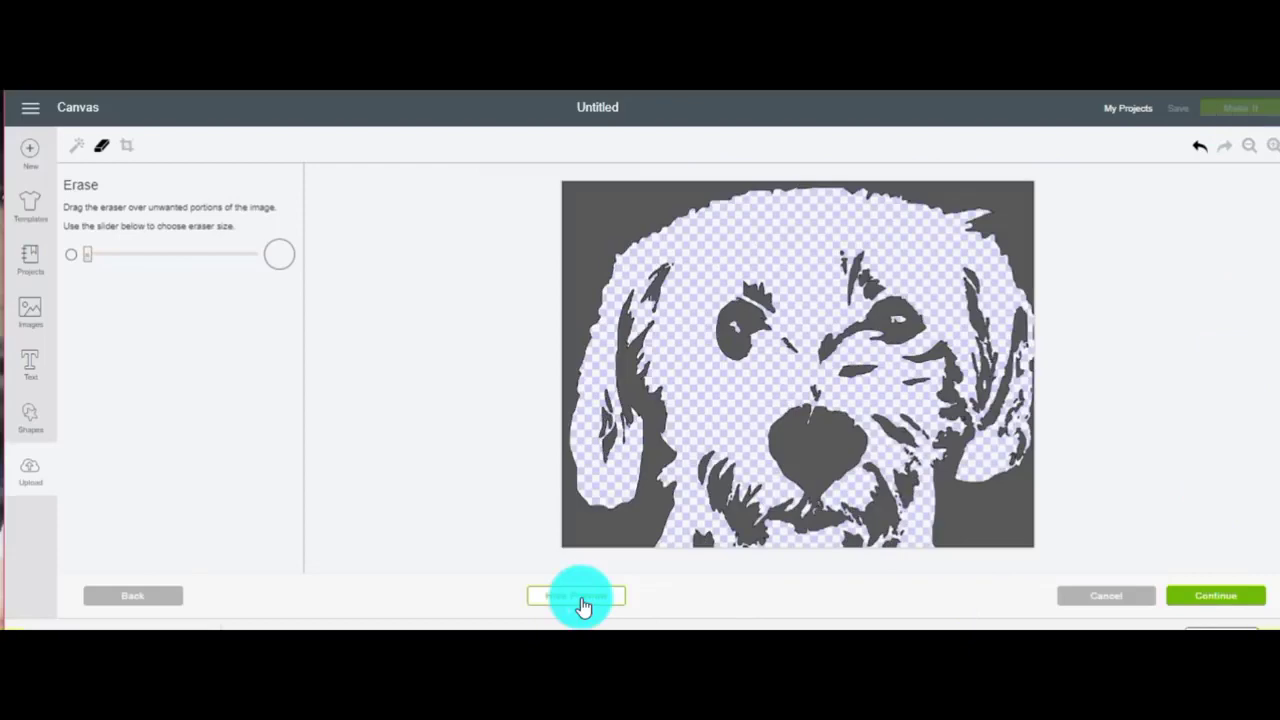
click(731, 503)
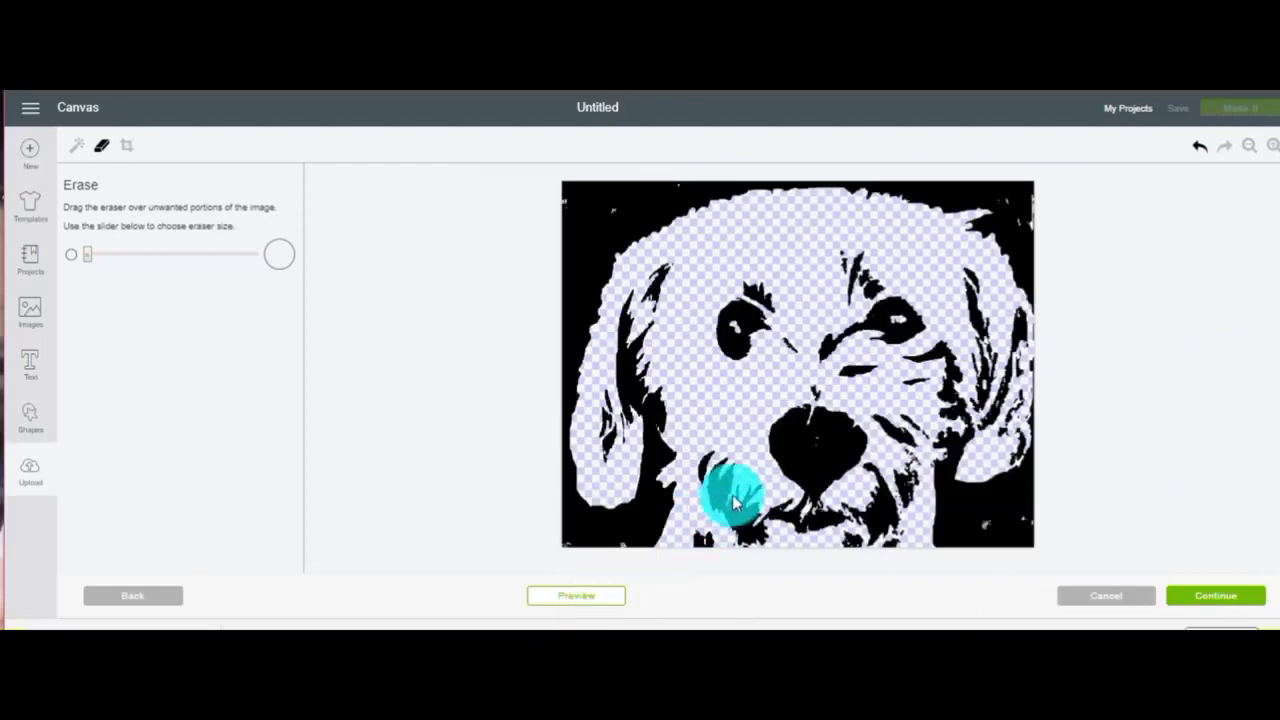
click(585, 600)
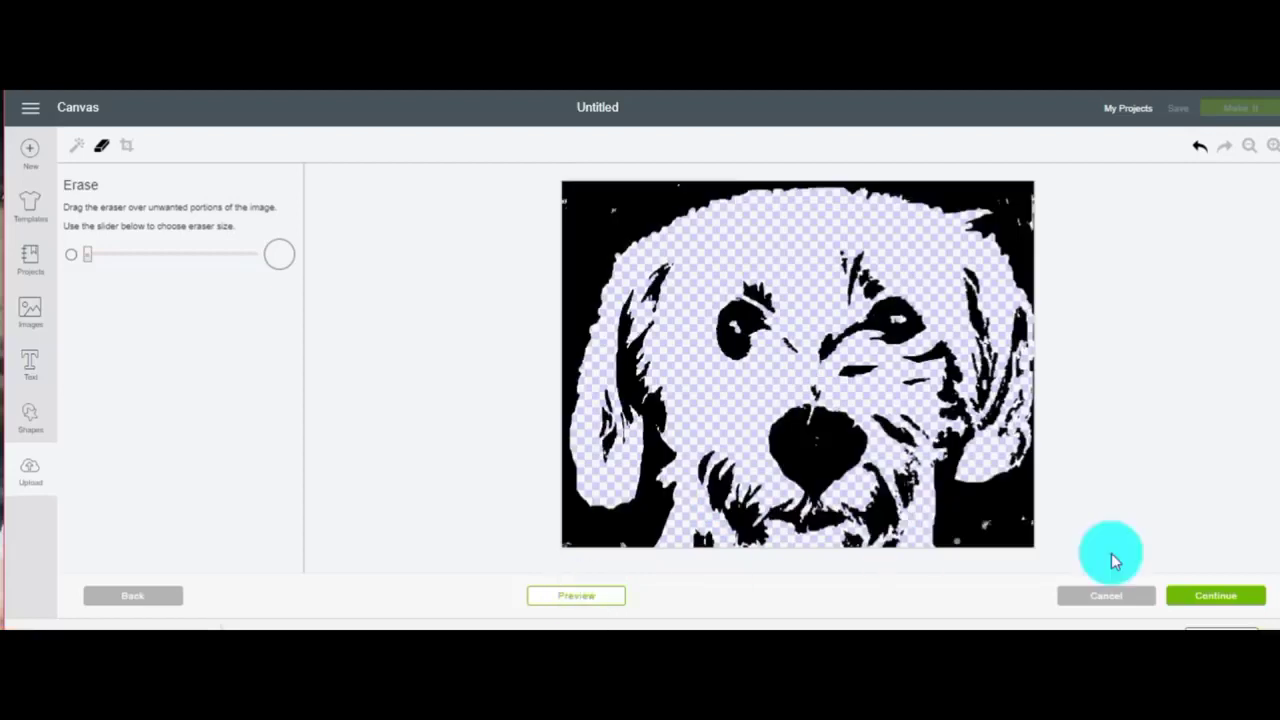
click(1240, 598)
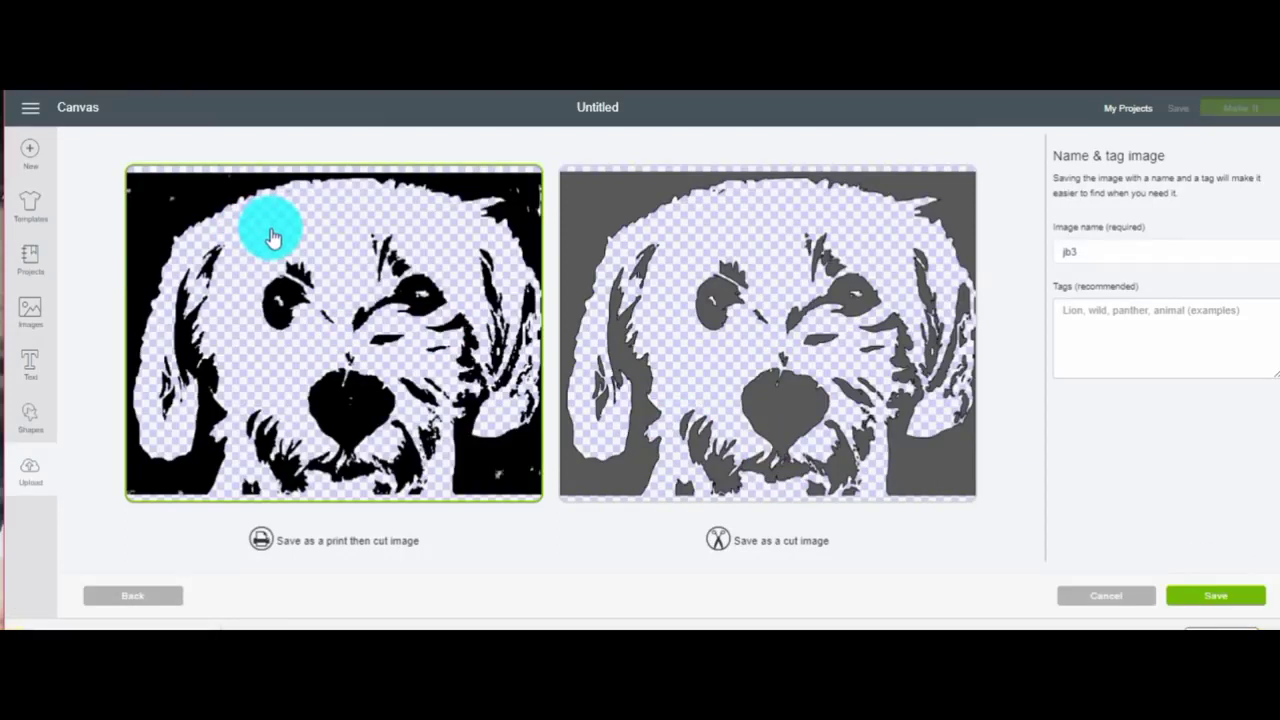
Name the image Jb3, tag it dog, and save it to uploads
click(1065, 254)
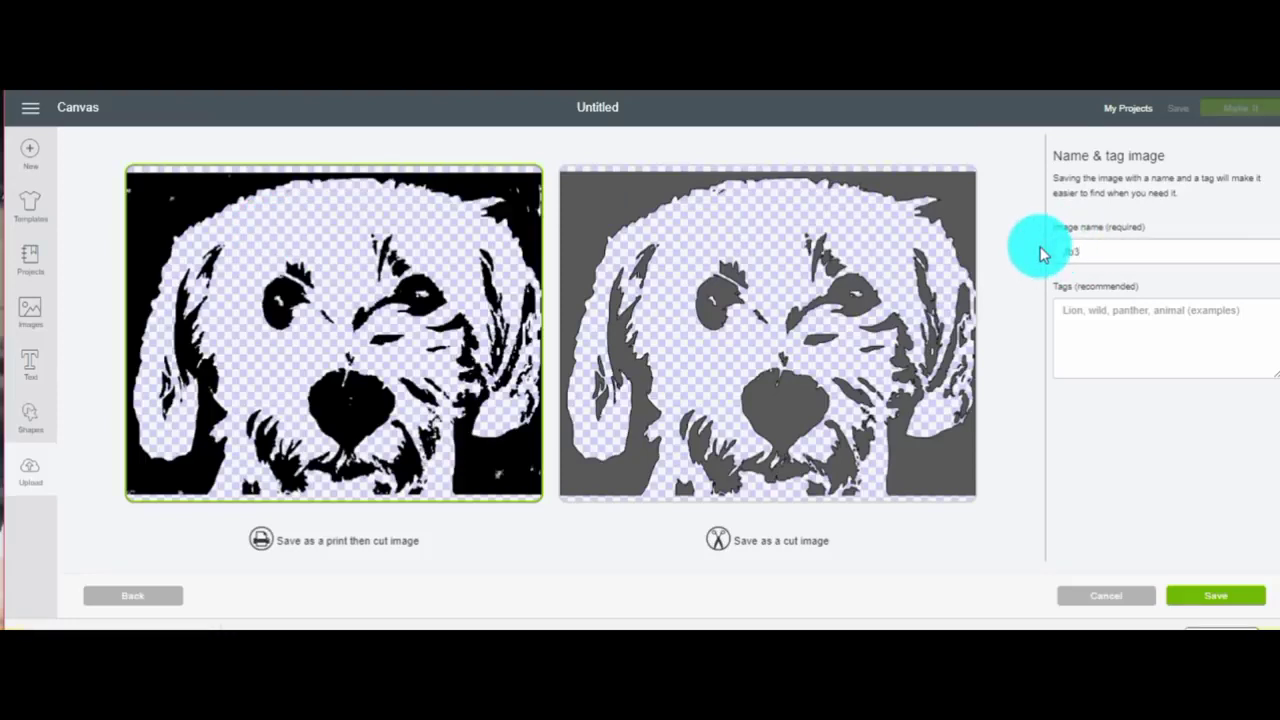
click(1074, 320)
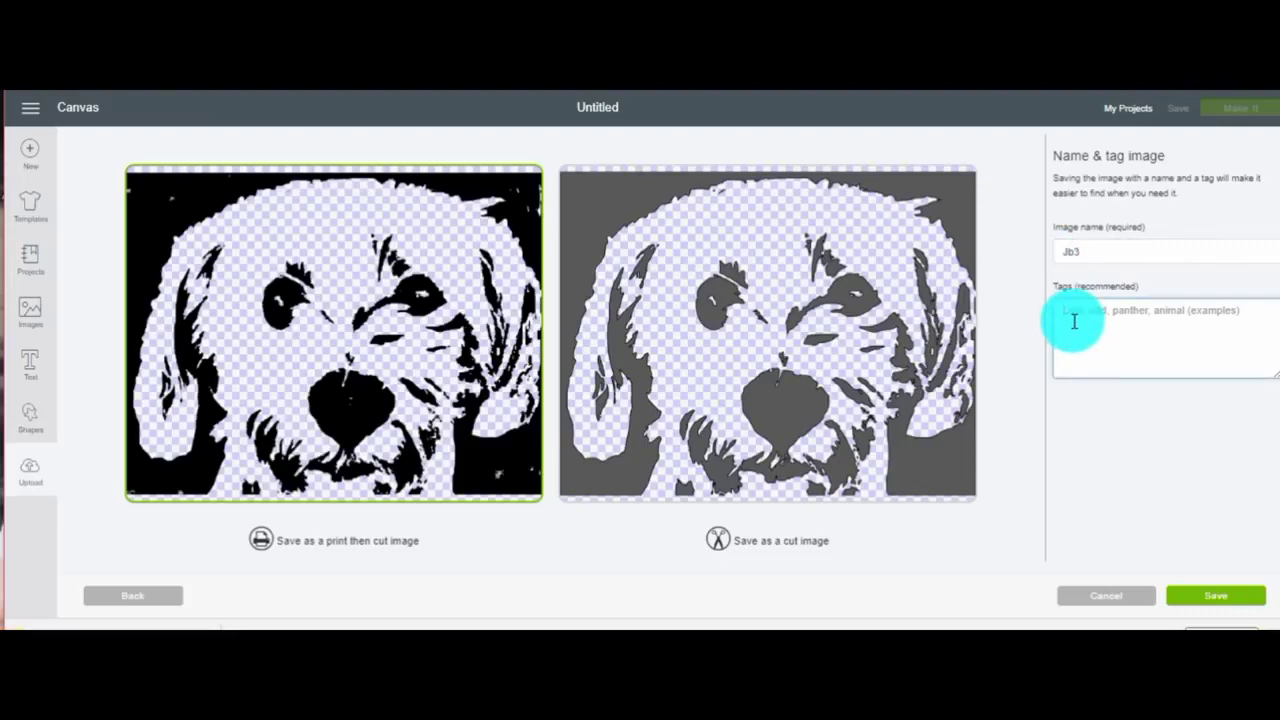
text(dog)
click(1216, 599)
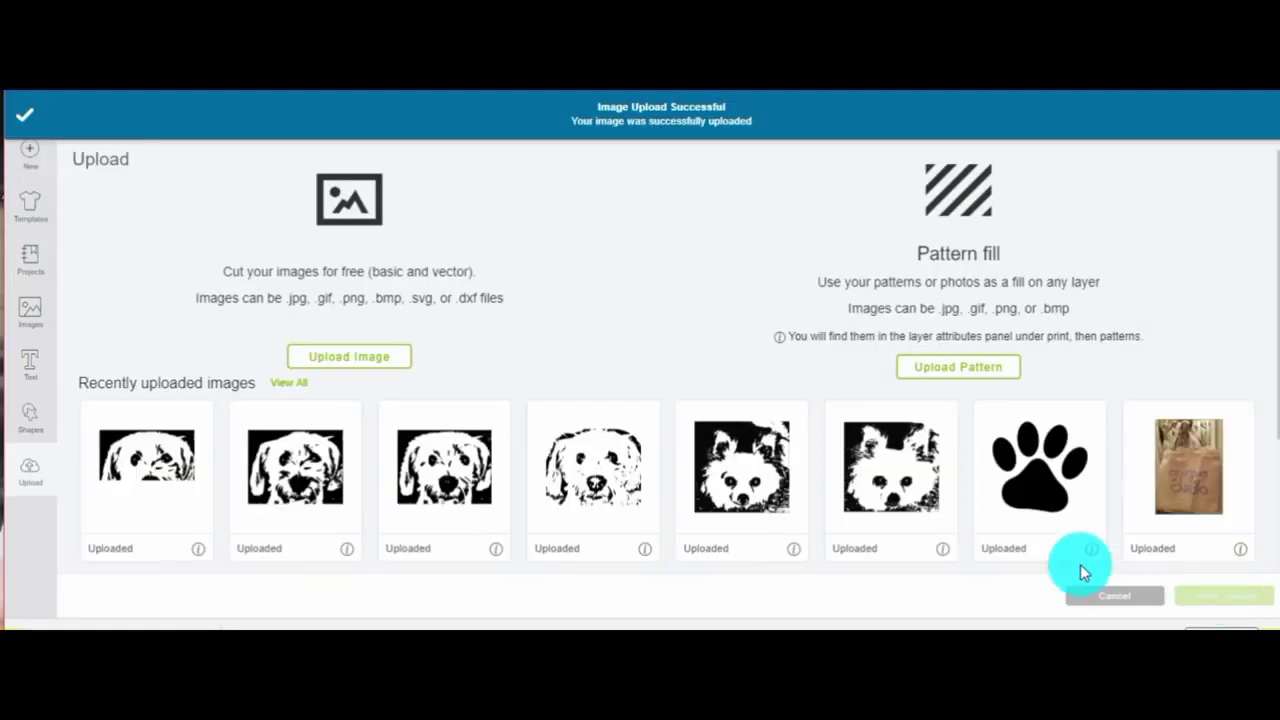
Insert the first recent upload, the Jb3 dog stencil, onto the canvas
click(175, 465)
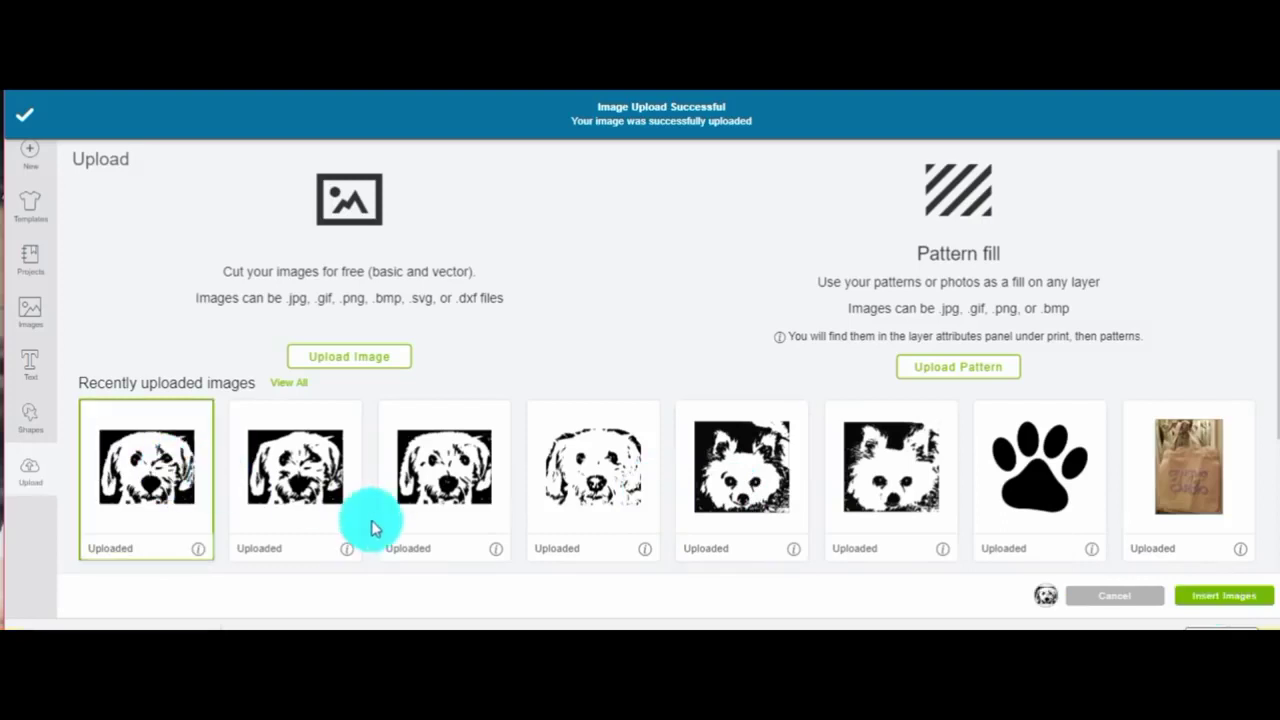
click(1201, 601)
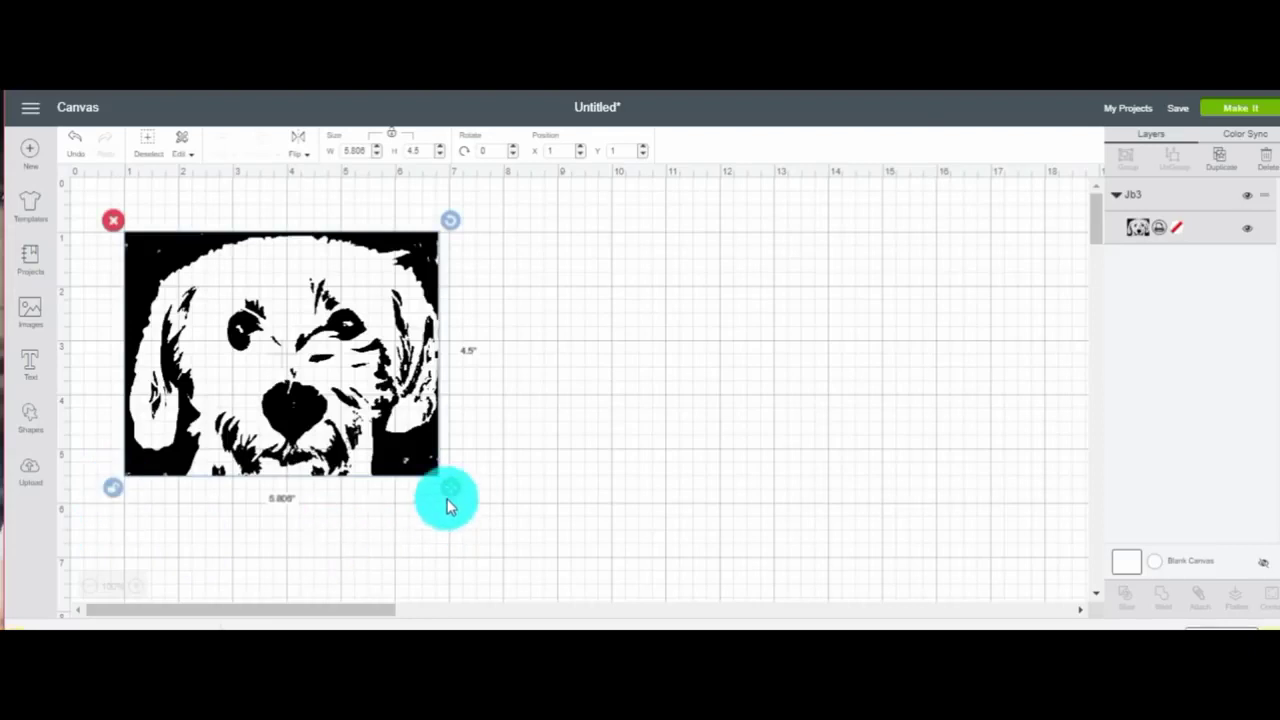
Resize the Jb3 dog image to 6.181 by 5.486 inches
mouse_move(449, 500)
mouse_down()
mouse_move(459, 548)
mouse_move(472, 552)
mouse_up()
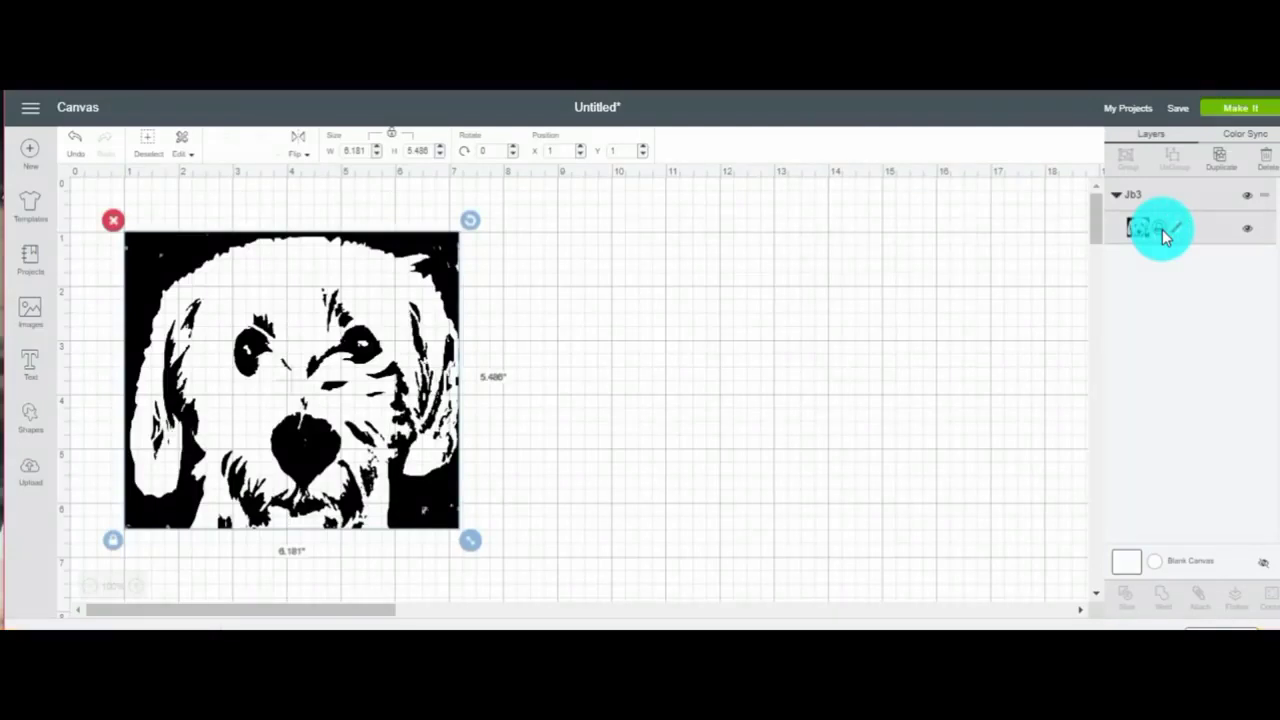
click(1163, 236)
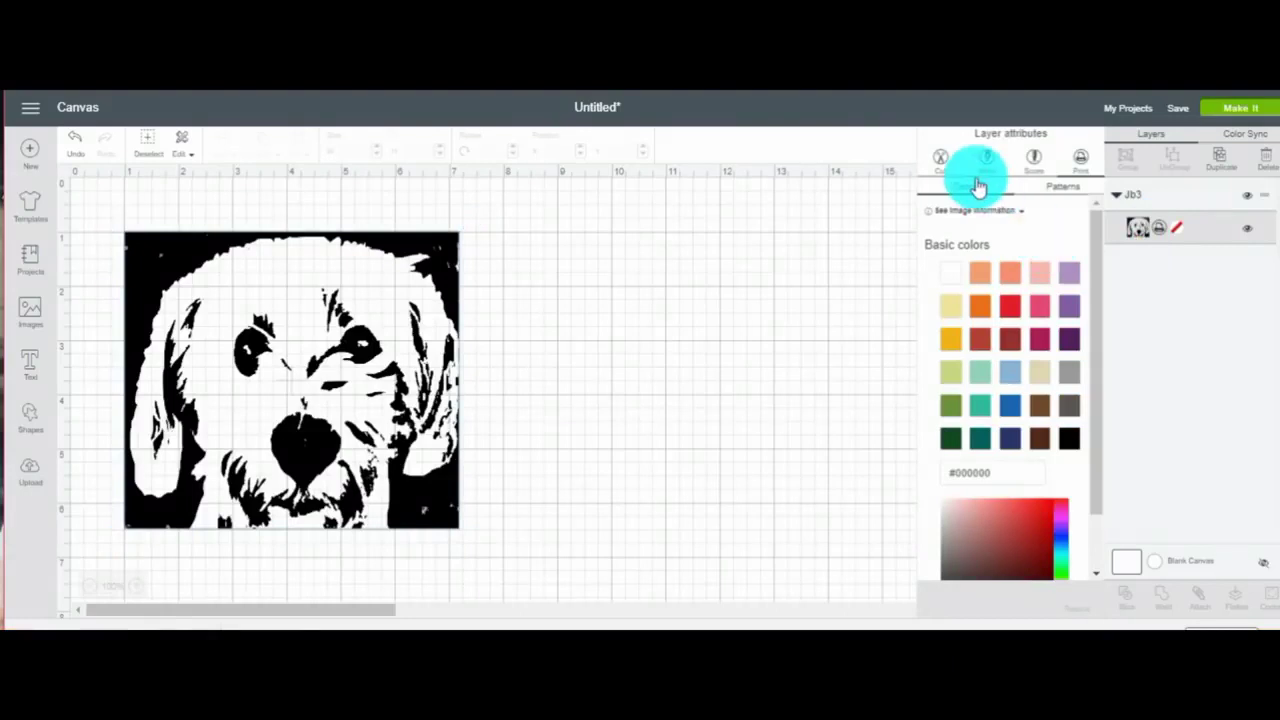
Set the dog layer to Cut in black and move it toward the canvas centre
click(937, 162)
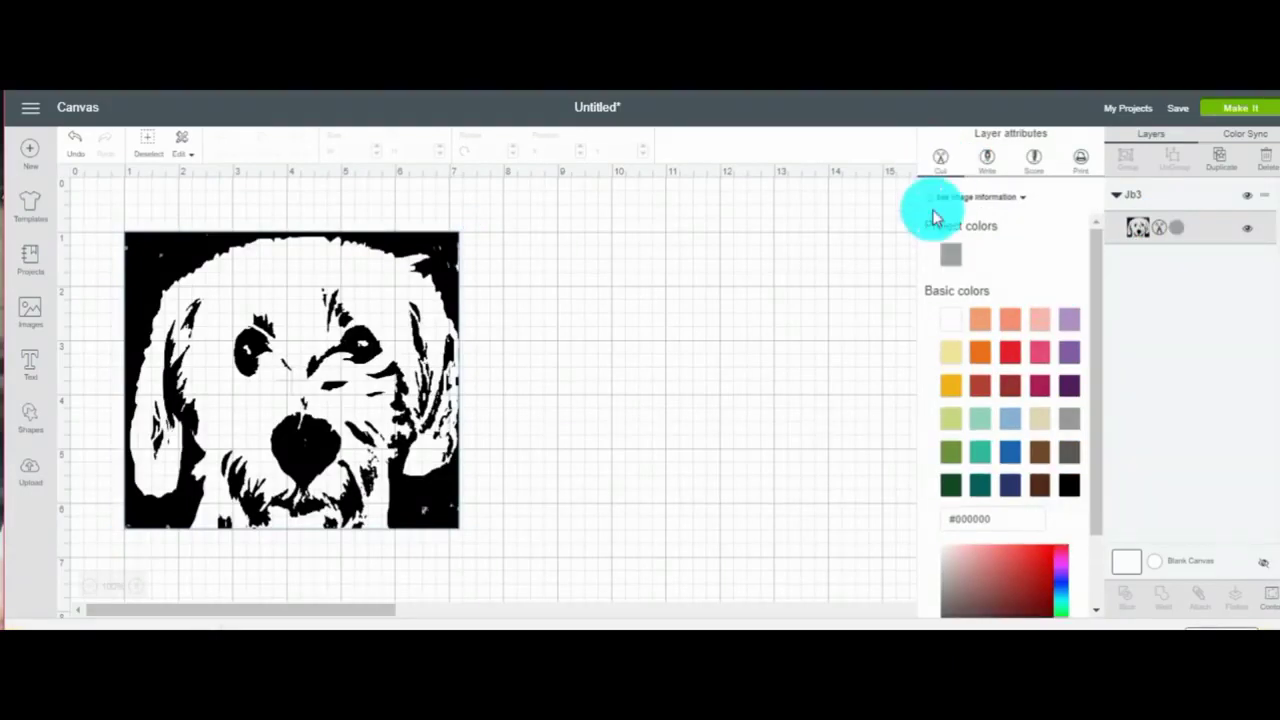
click(1069, 487)
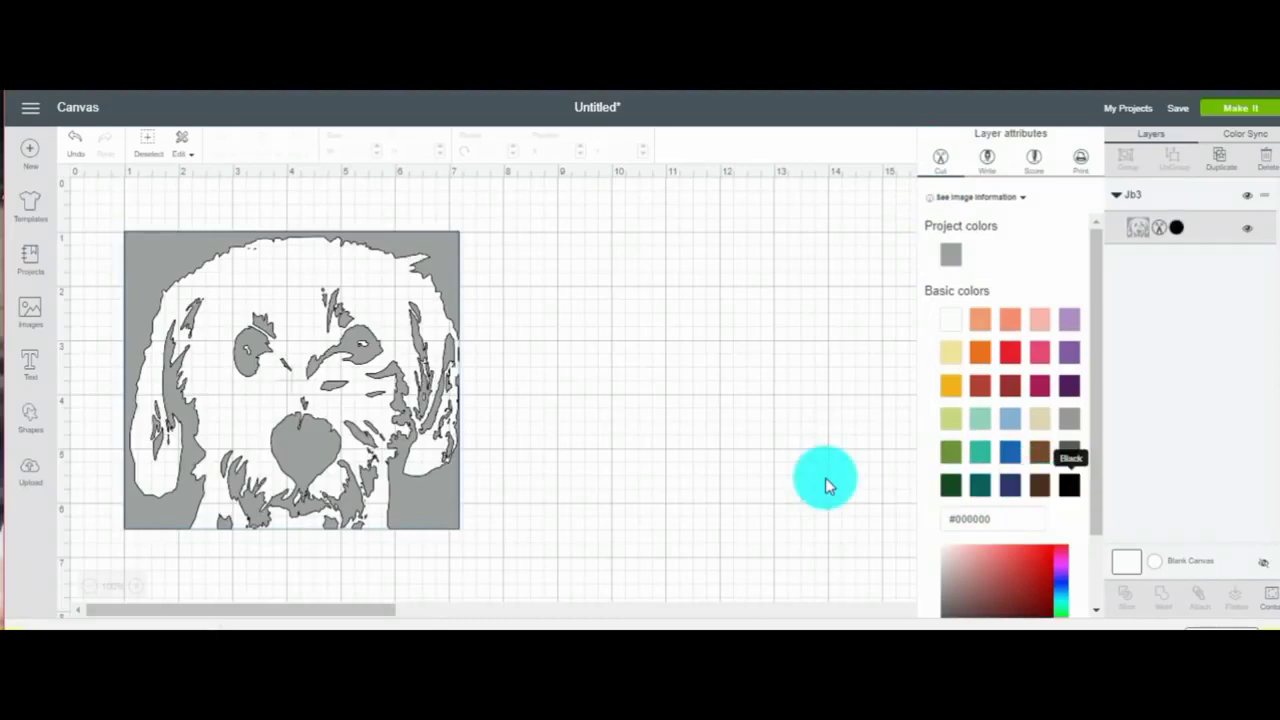
click(730, 490)
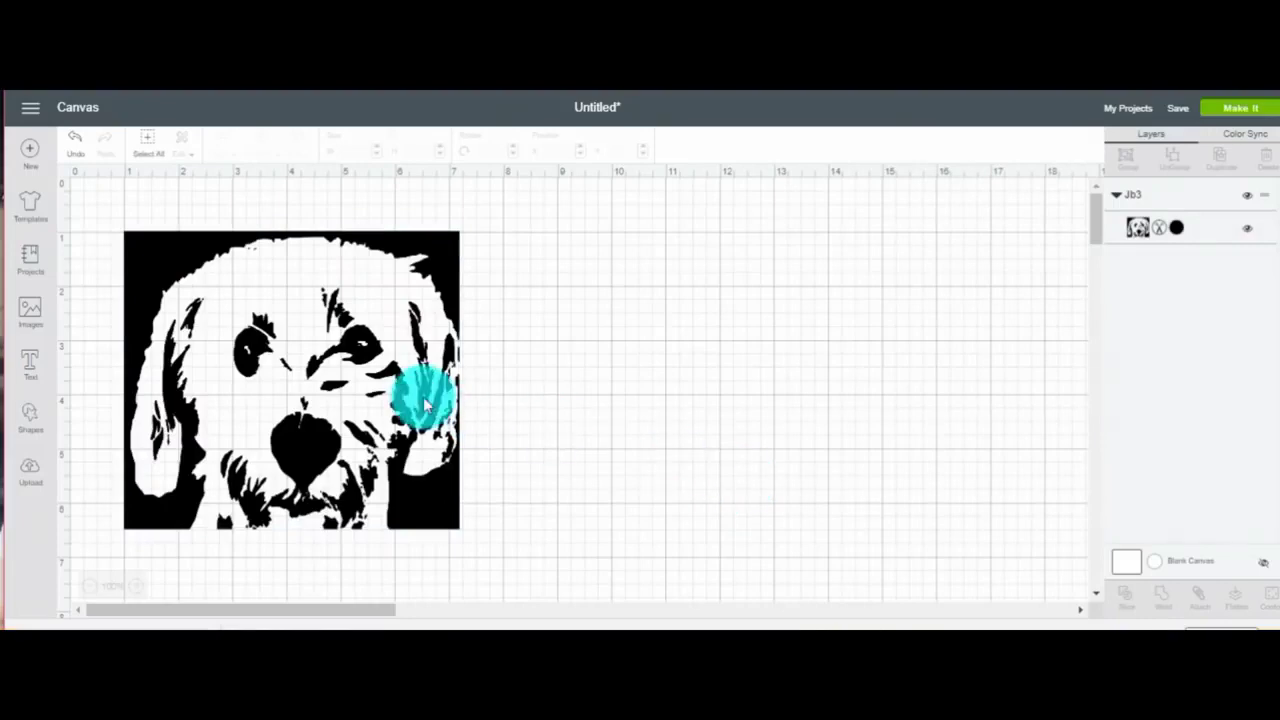
drag(419, 402, 642, 402)
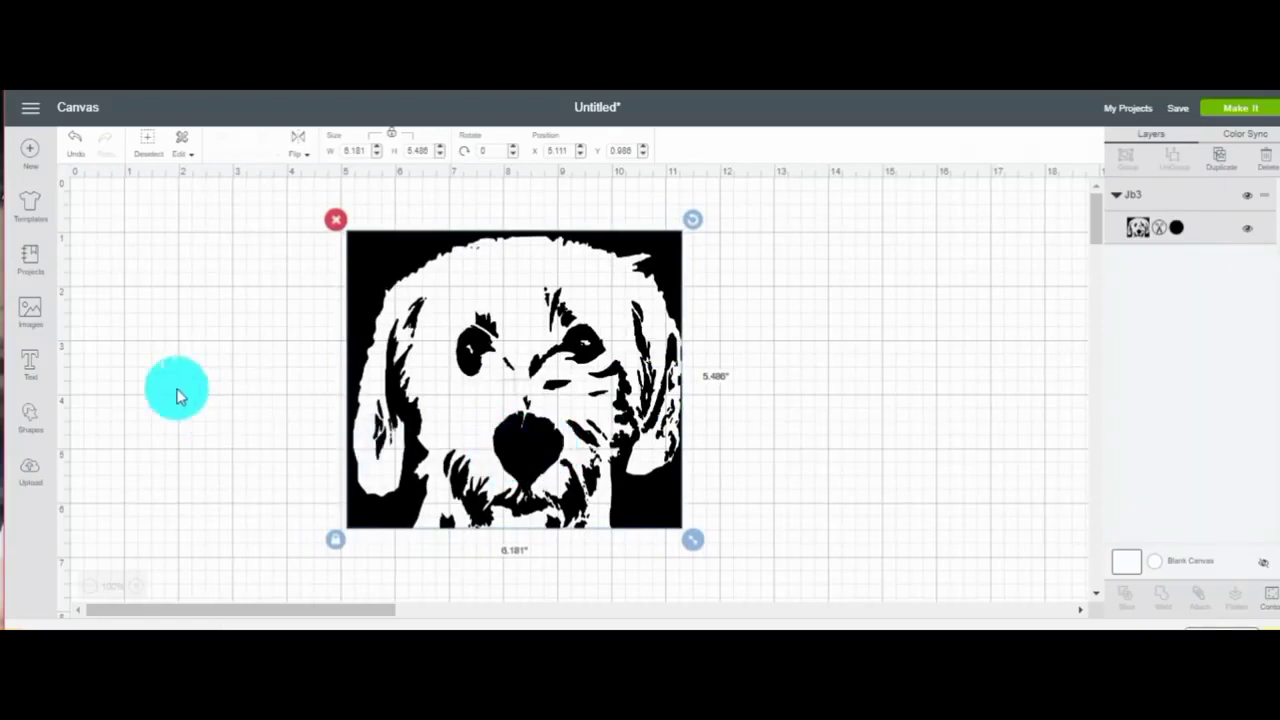
Add a 3.111-inch circle left of the dog and shift the dog image right
click(30, 420)
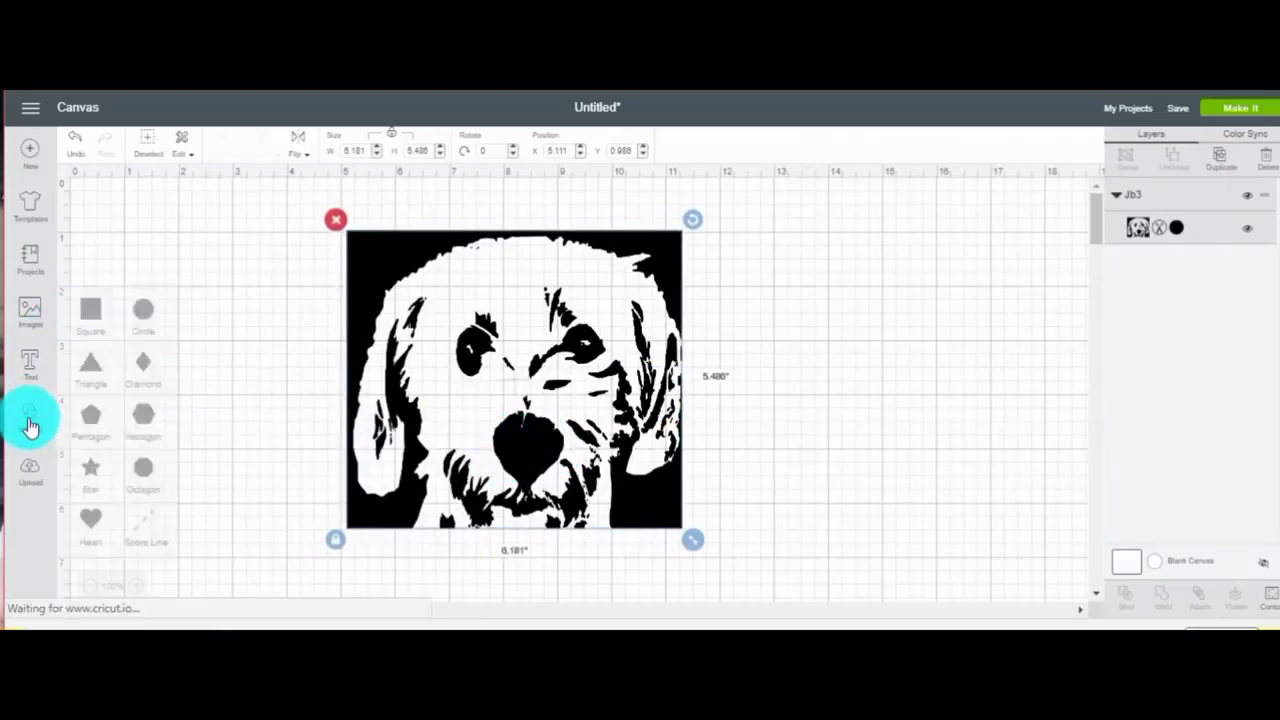
click(144, 310)
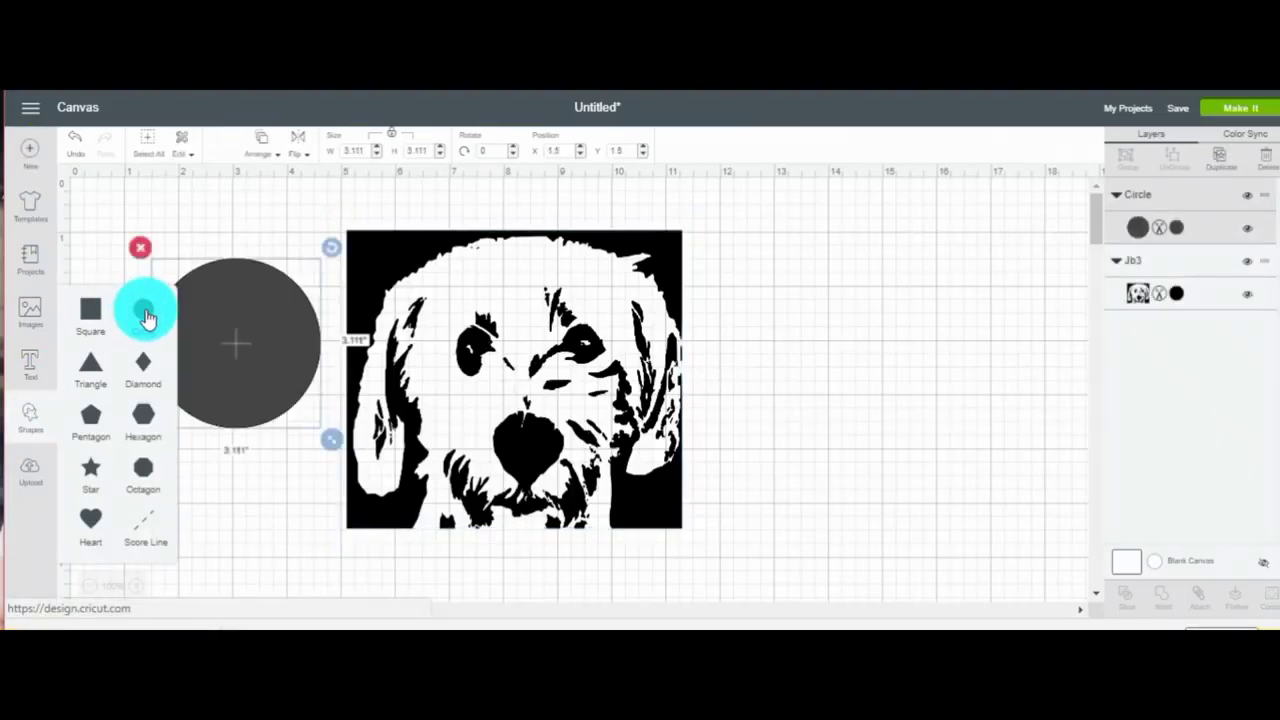
drag(253, 318, 239, 293)
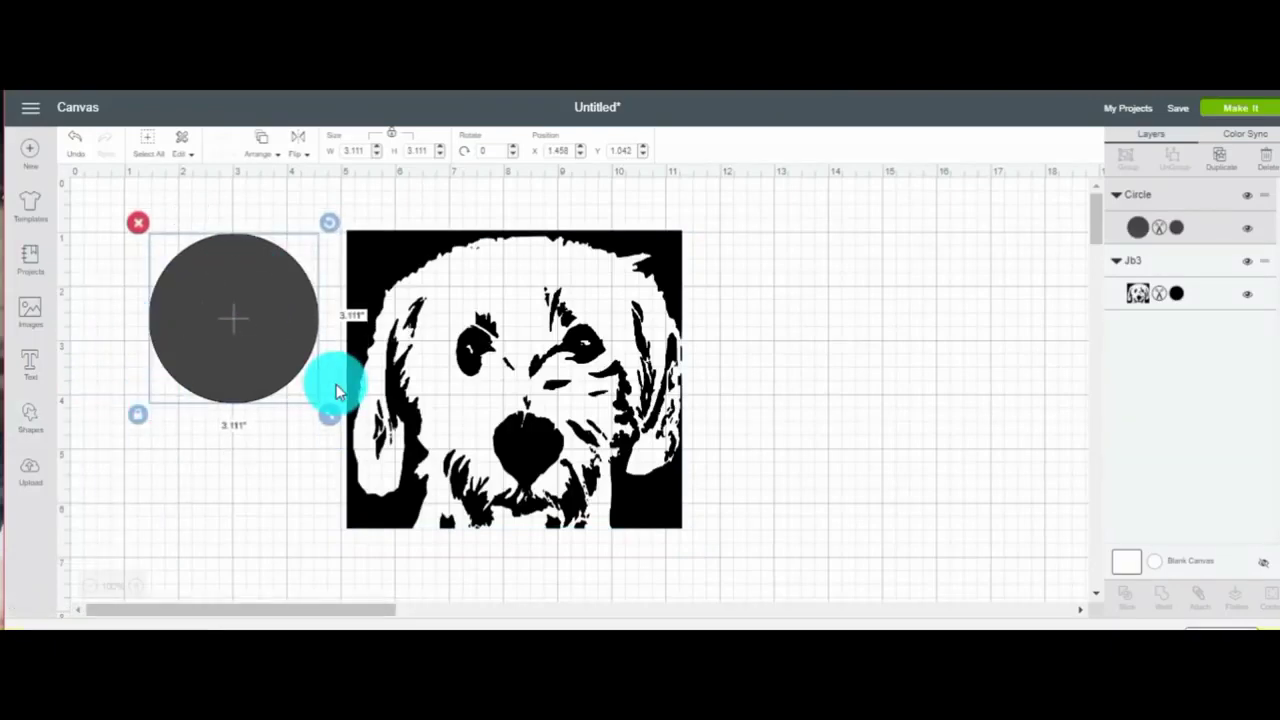
drag(382, 385, 626, 371)
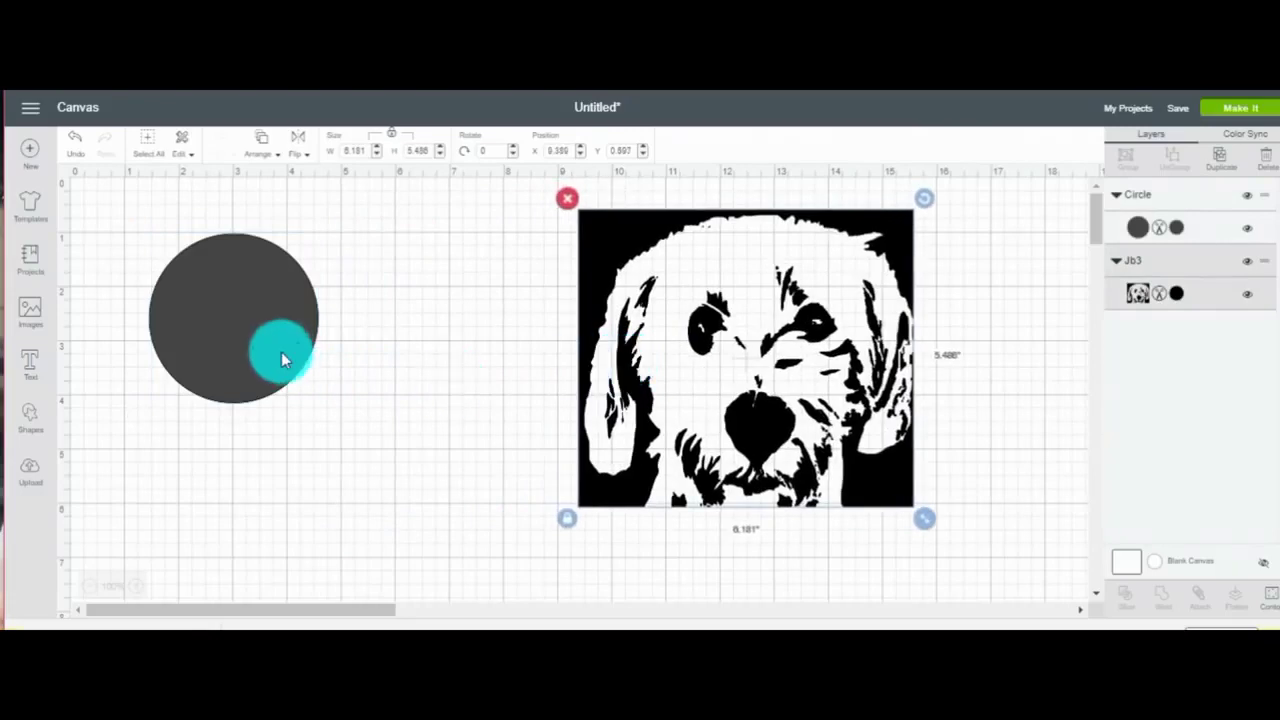
drag(281, 358, 343, 360)
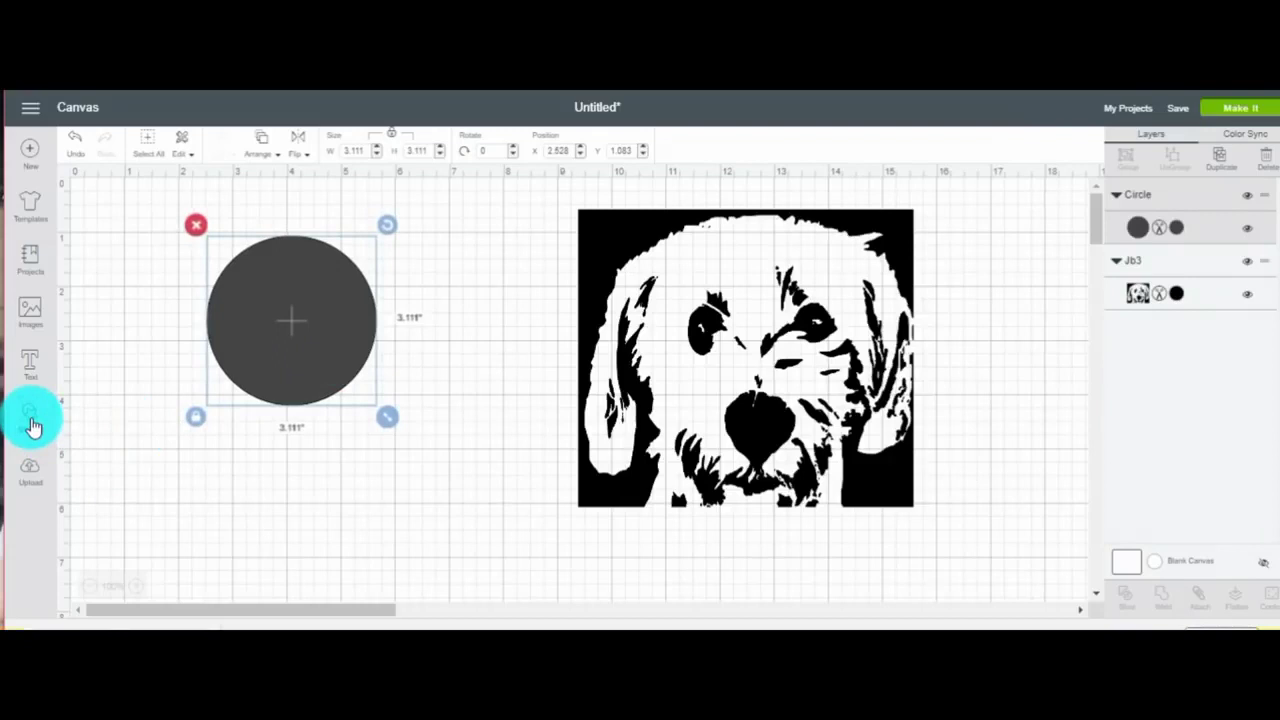
Add a second circle and drag it down to overlap the first
click(32, 427)
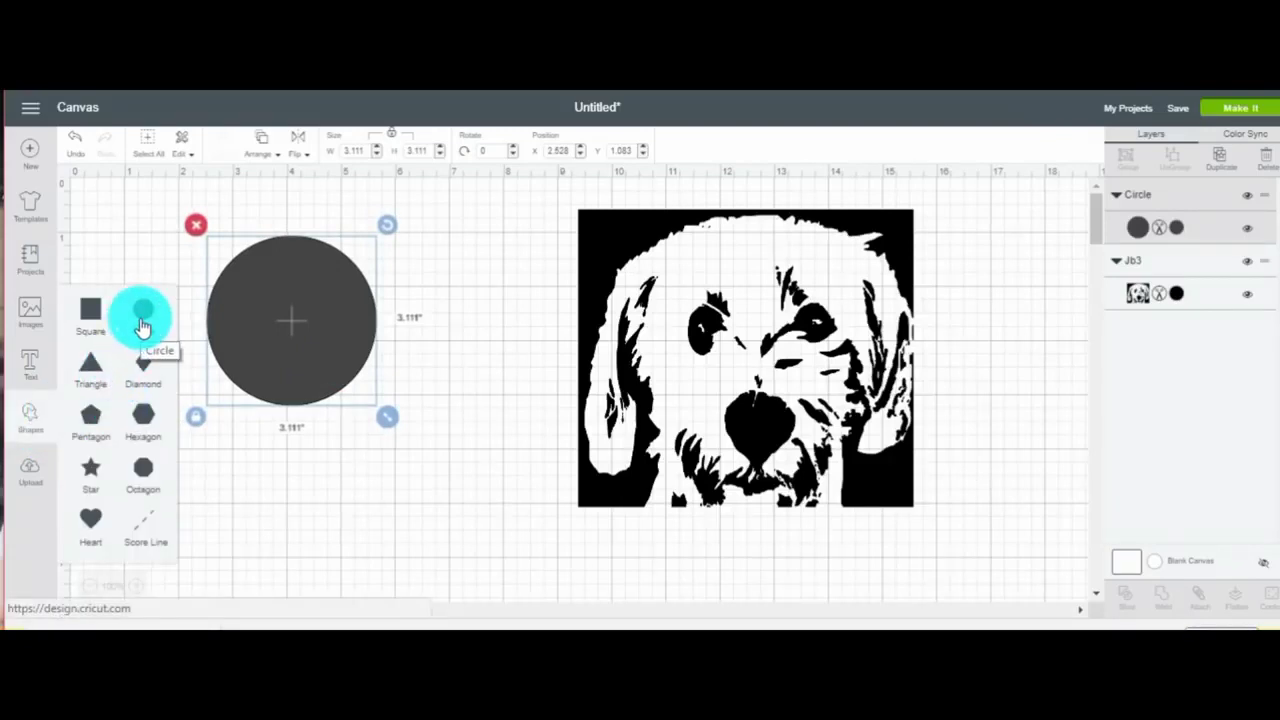
click(143, 327)
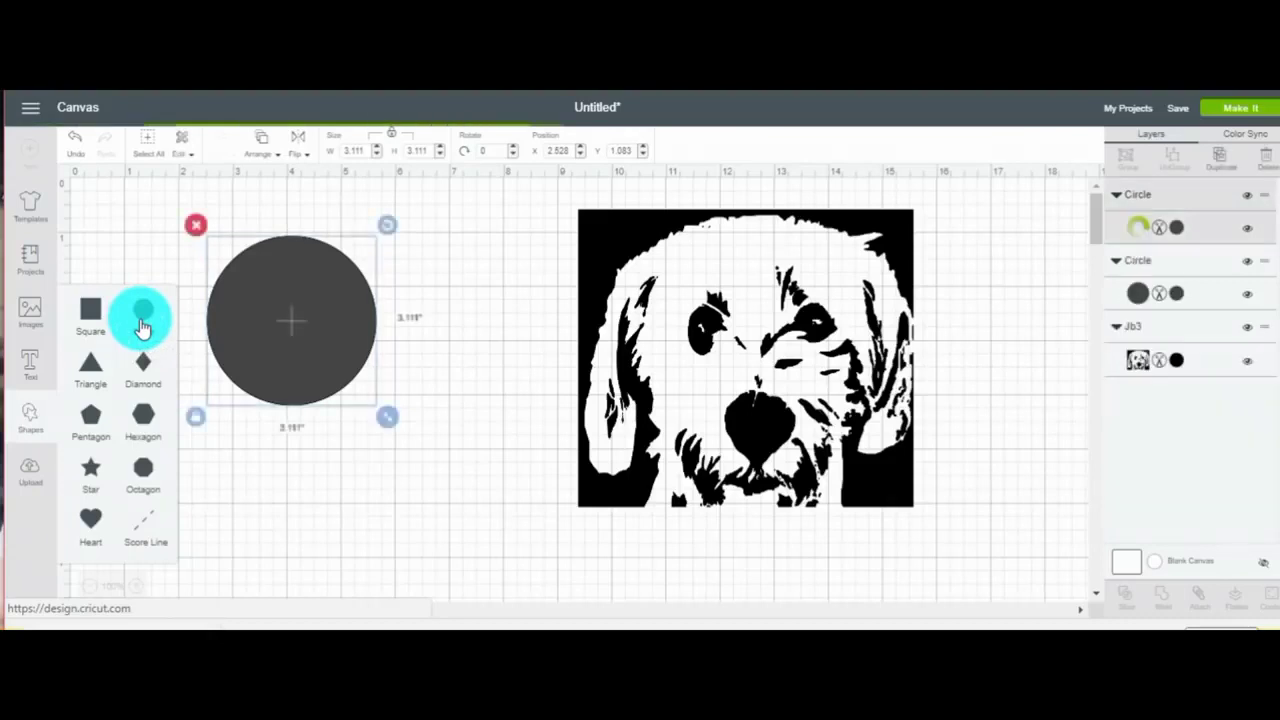
click(286, 314)
drag(286, 316, 307, 414)
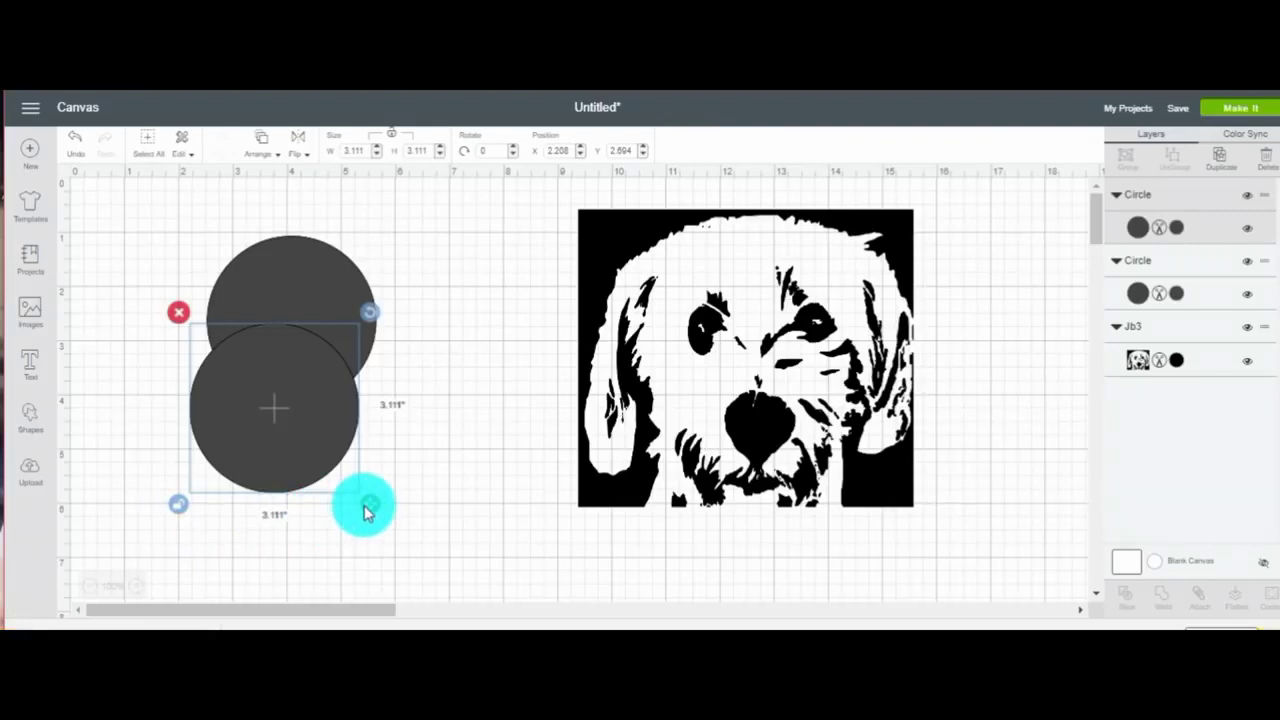
Flatten one circle into a 0.43 by 0.14-inch sliver left of the big circle
mouse_move(365, 512)
mouse_down()
mouse_move(341, 371)
mouse_move(221, 339)
mouse_up()
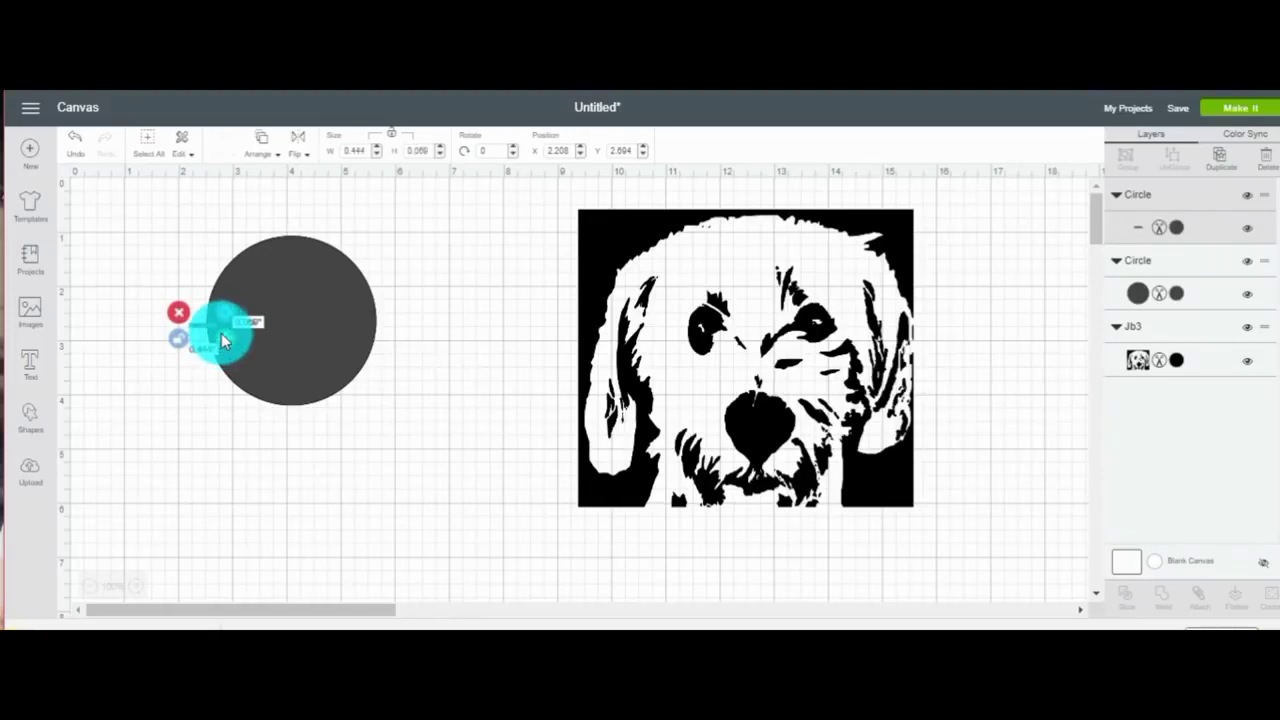
mouse_move(224, 342)
mouse_down()
mouse_move(219, 310)
mouse_move(176, 346)
mouse_up()
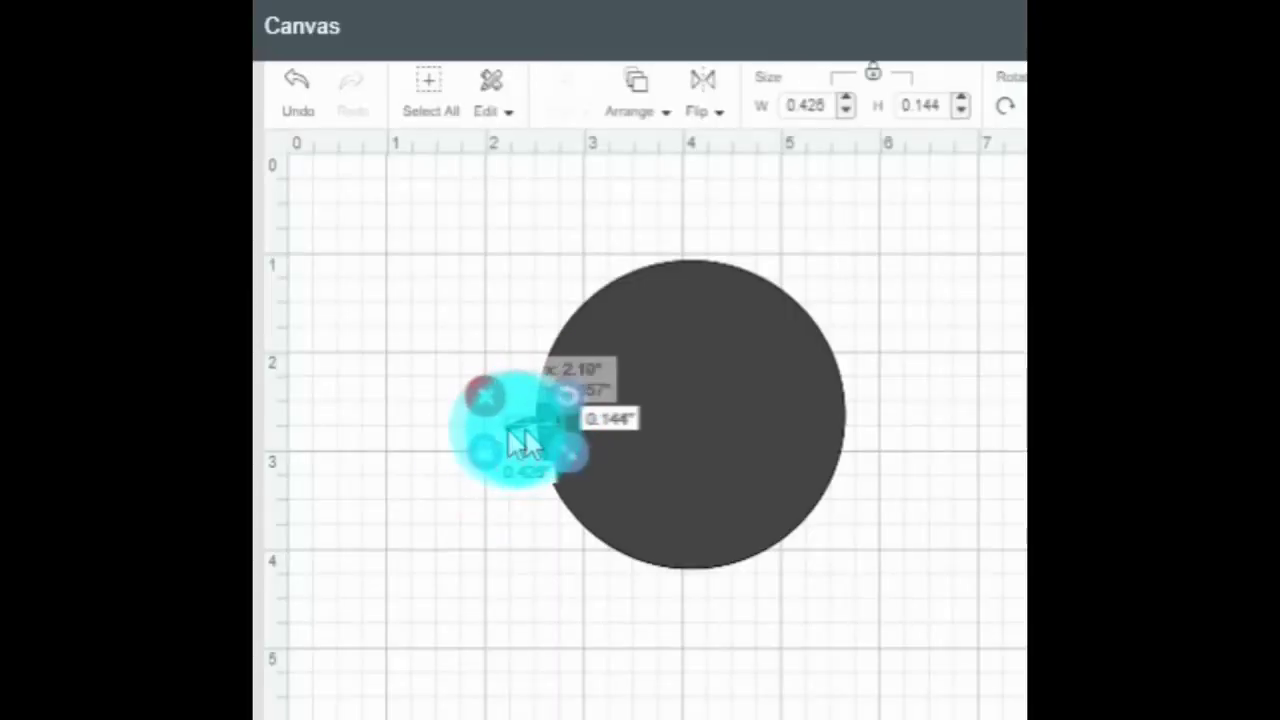
drag(527, 447, 458, 450)
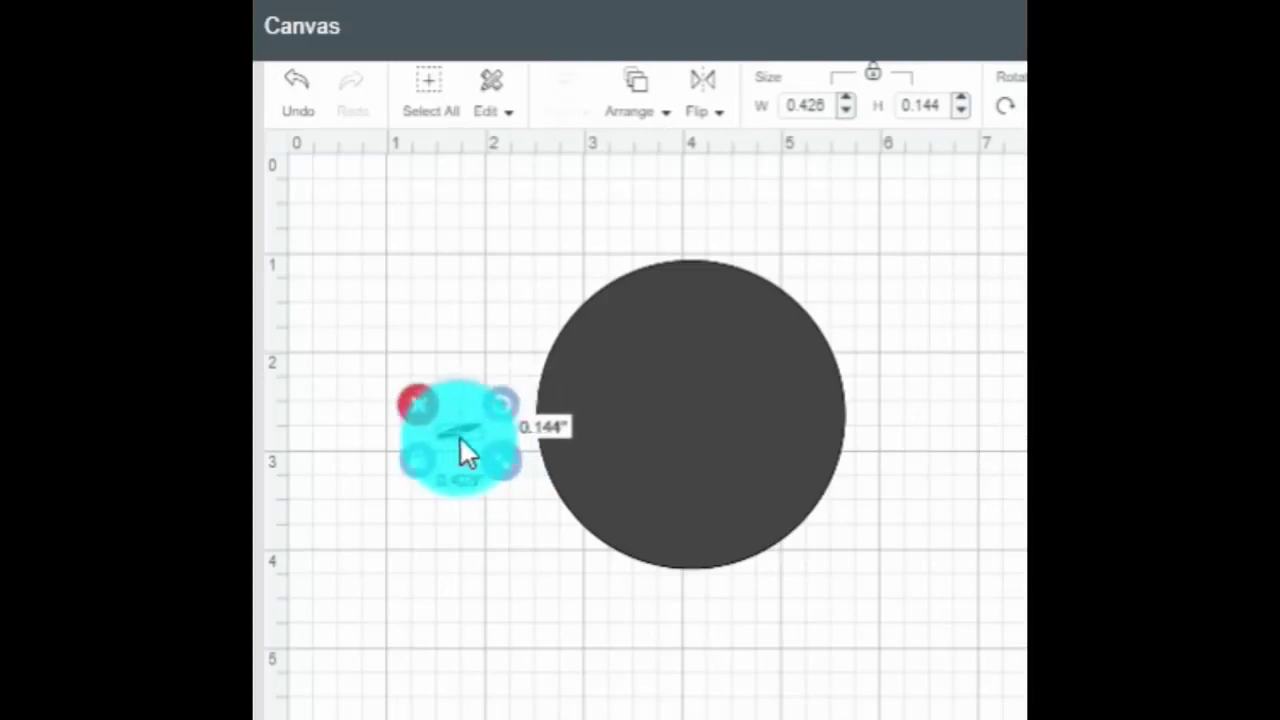
click(671, 460)
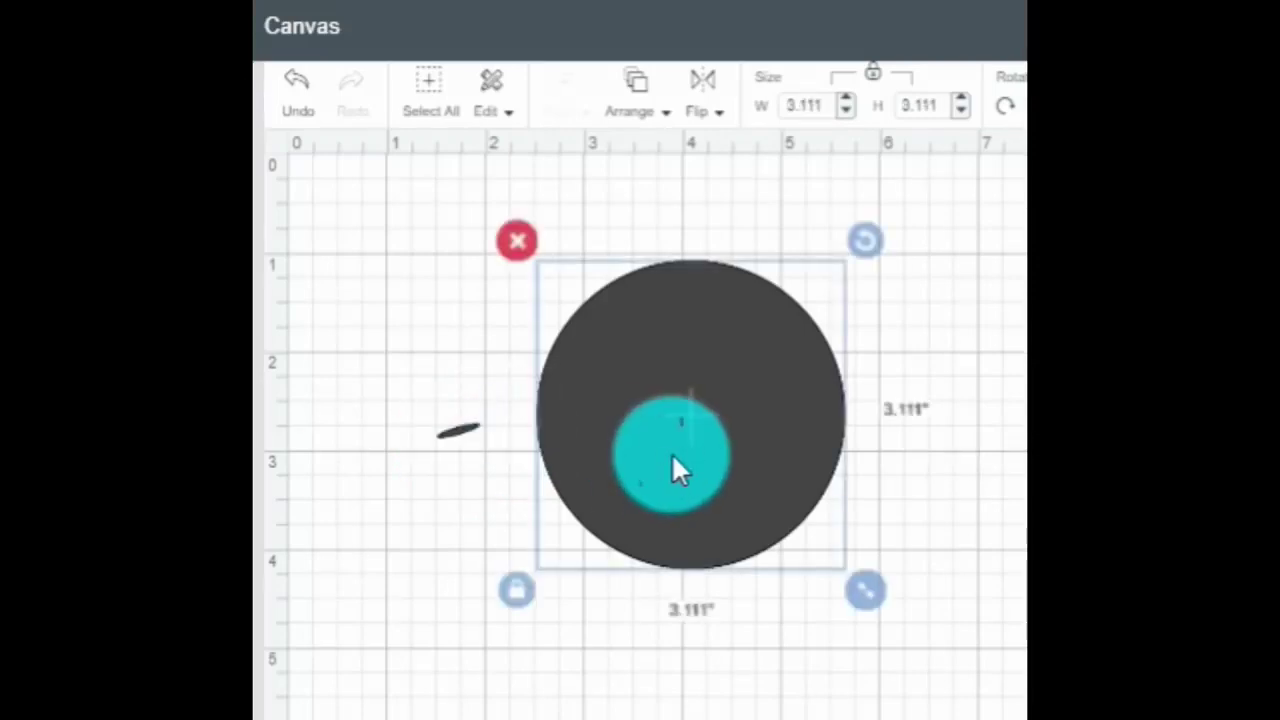
drag(671, 455, 740, 470)
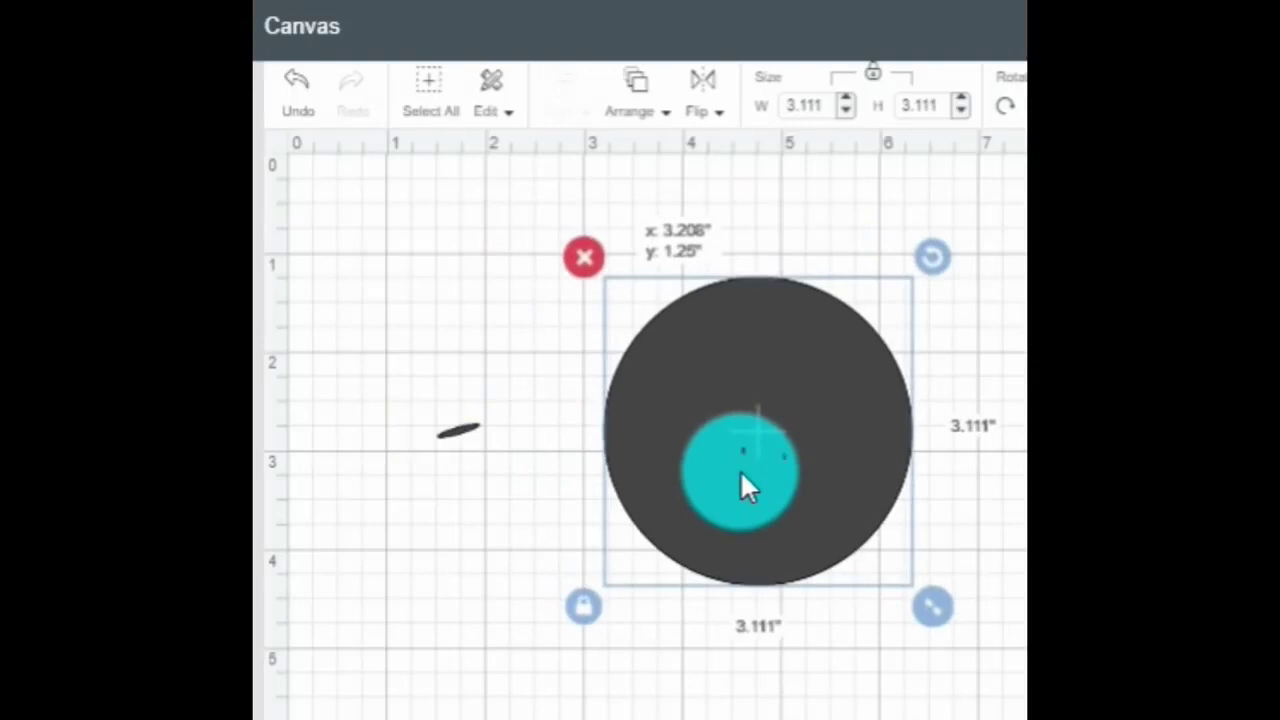
Shrink the big circle to a tilted 0.543 by 0.366-inch oval against the sliver
click(585, 607)
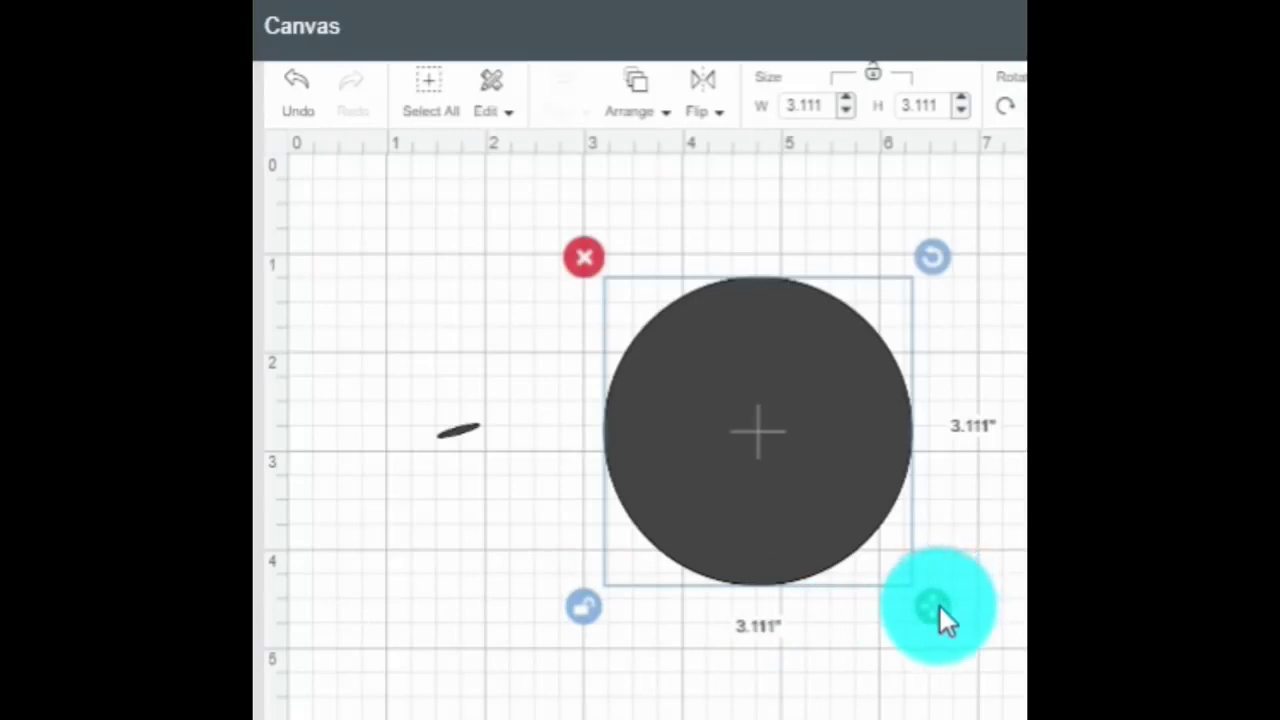
mouse_move(938, 610)
mouse_down()
mouse_move(935, 527)
mouse_move(797, 403)
mouse_move(688, 333)
mouse_up()
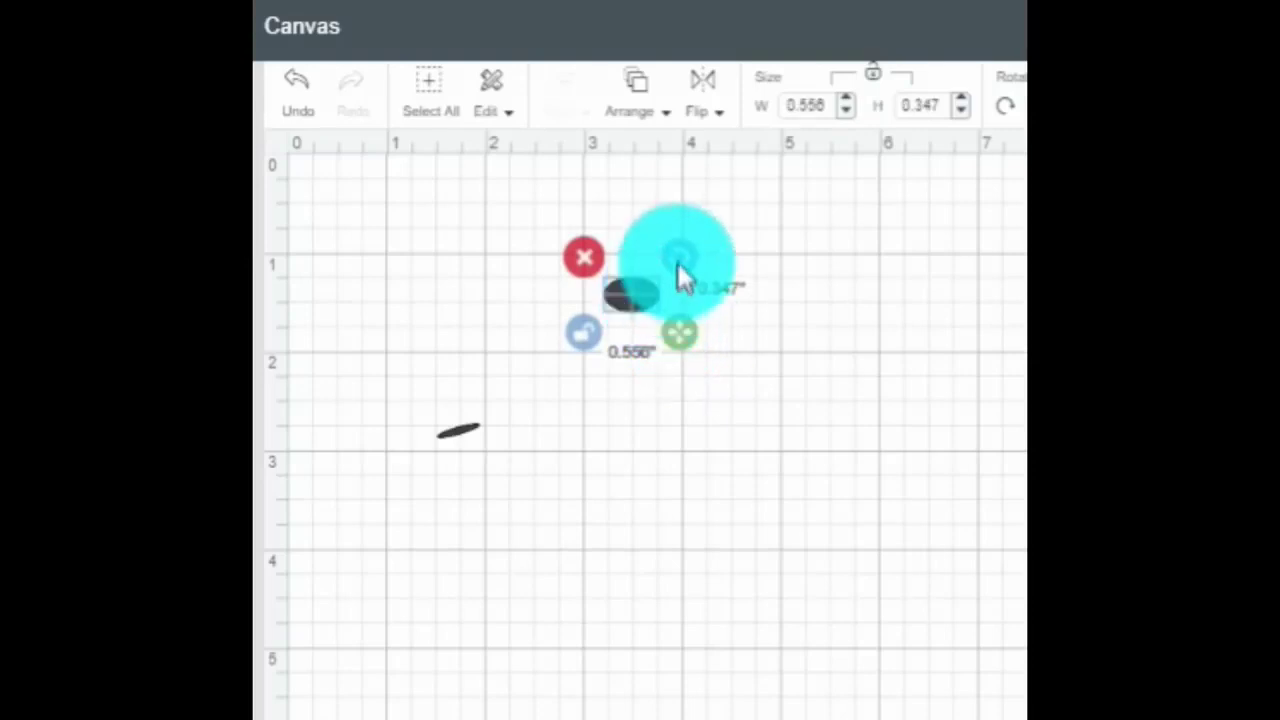
mouse_move(678, 255)
mouse_down()
mouse_move(666, 244)
mouse_move(601, 354)
mouse_move(517, 413)
mouse_up()
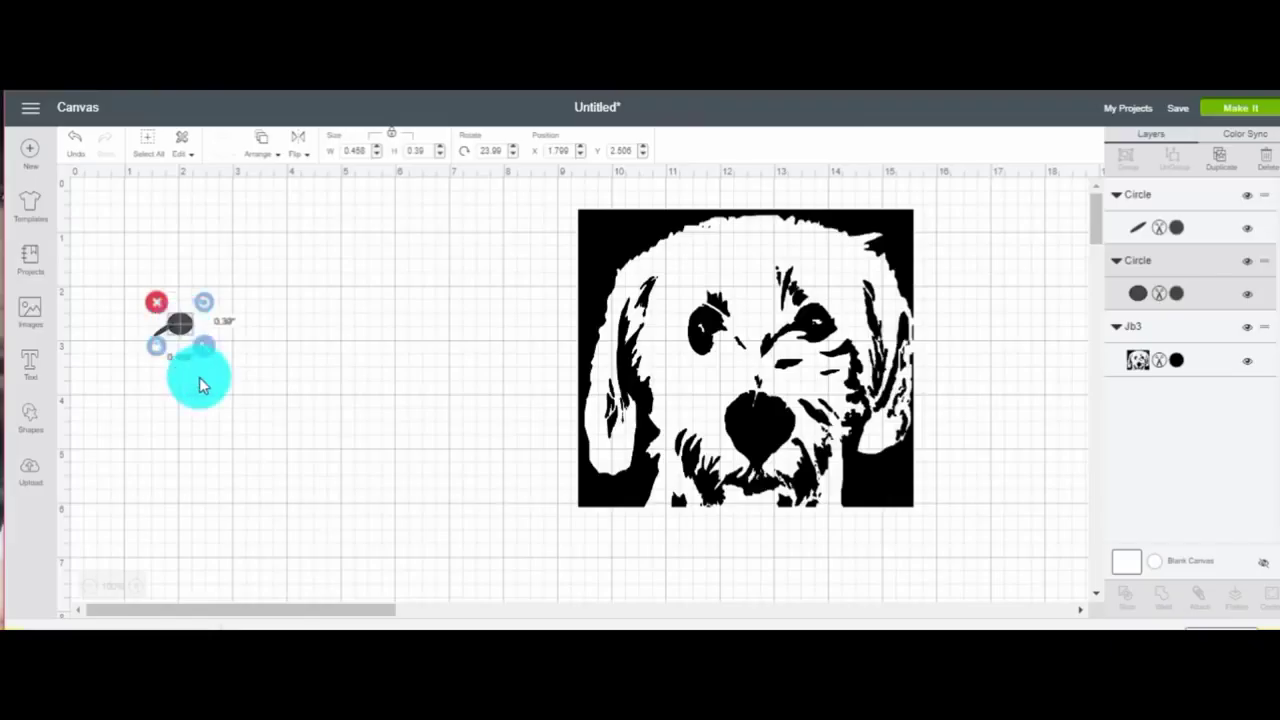
Weld the oval and sliver, colour the result white, and place it on the dog's nose
drag(200, 385, 128, 262)
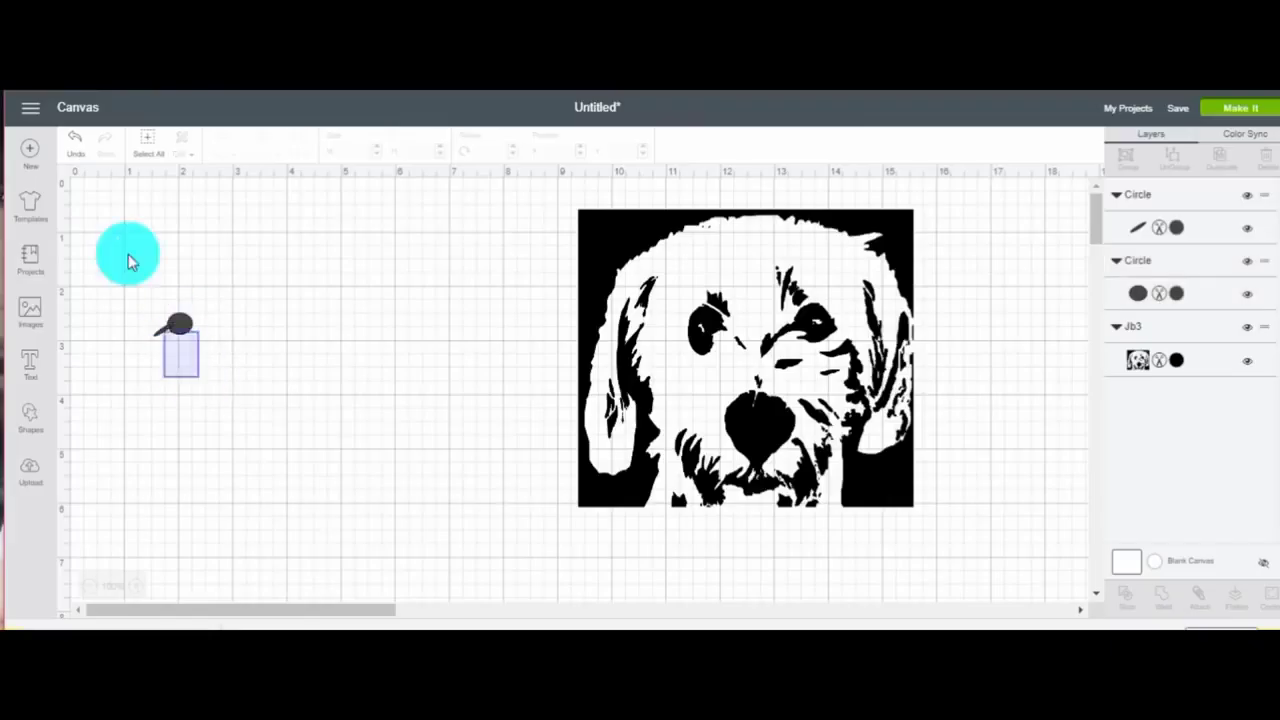
click(1146, 604)
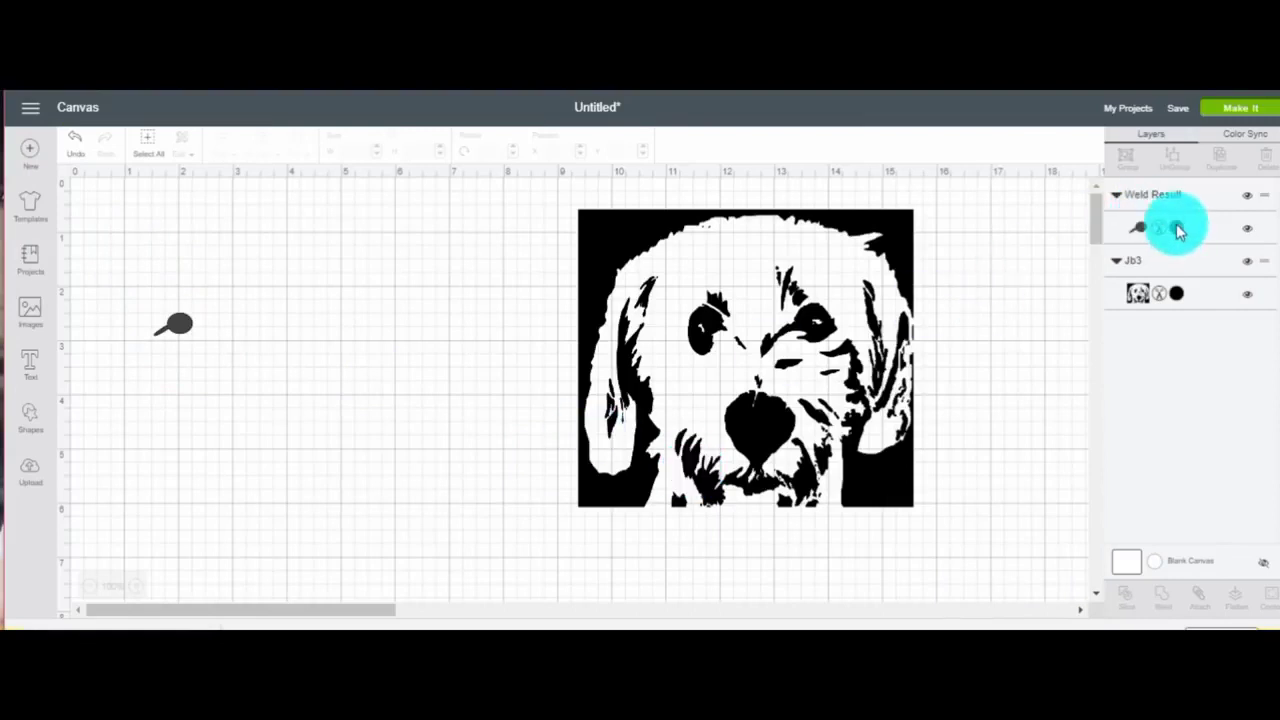
click(1176, 227)
click(955, 320)
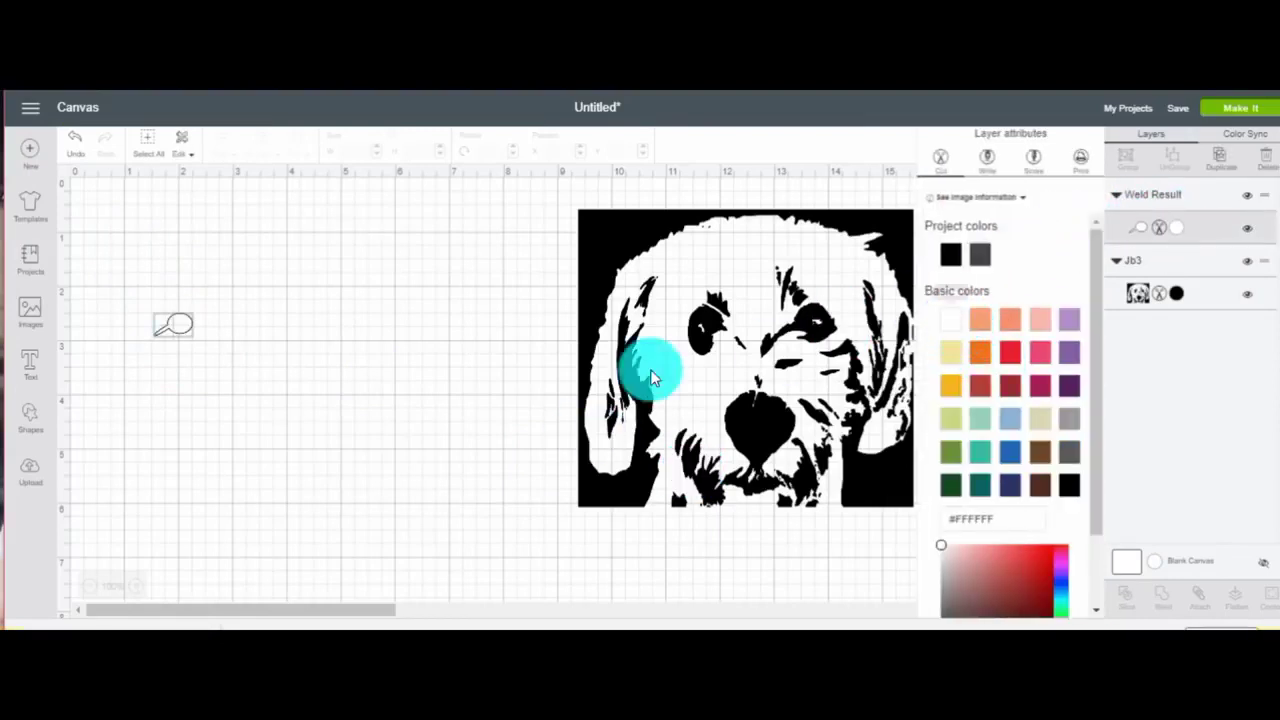
mouse_move(175, 323)
mouse_down()
mouse_move(508, 380)
mouse_move(772, 450)
mouse_up()
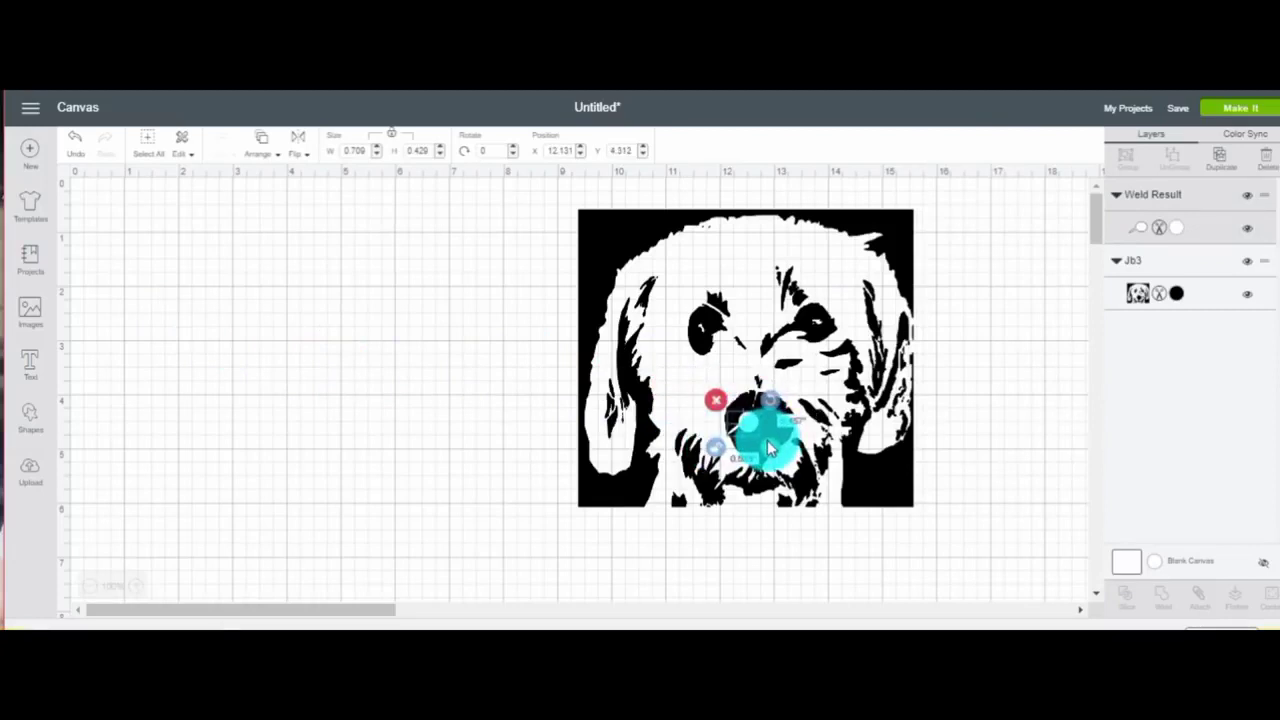
Fine-tune the white highlight's position on the dog's nose
drag(769, 449, 758, 444)
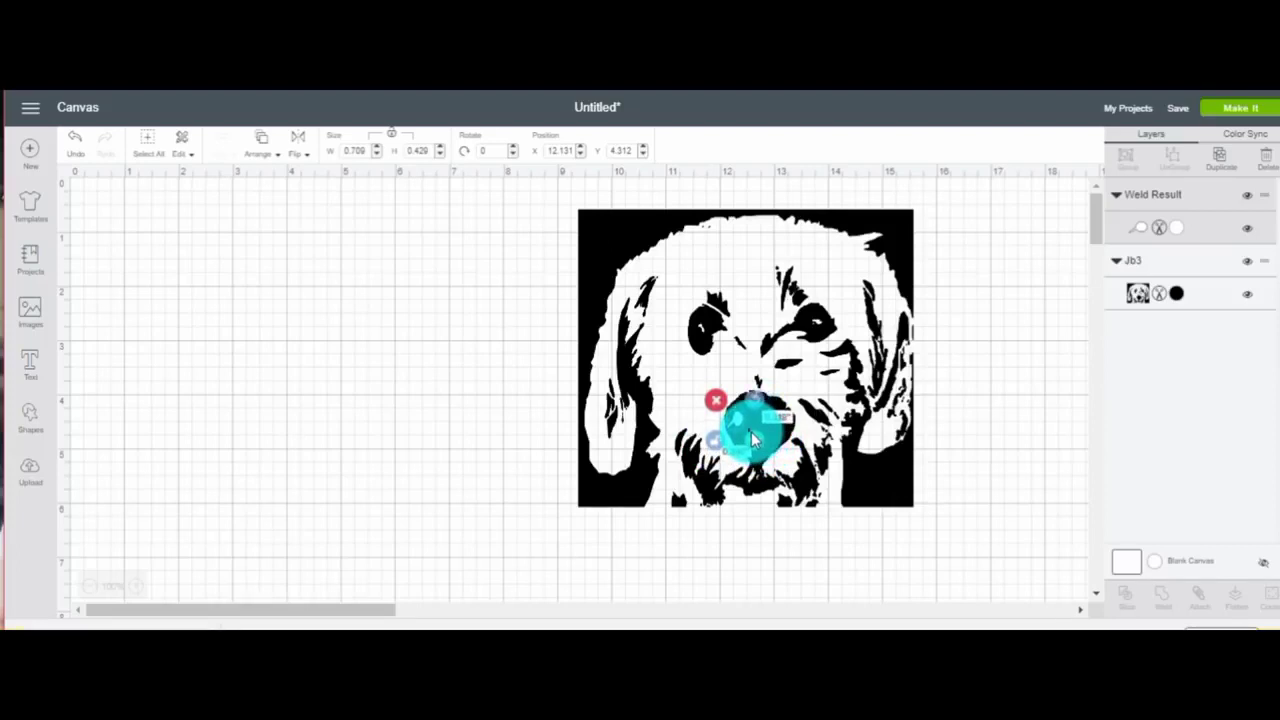
drag(752, 437, 737, 425)
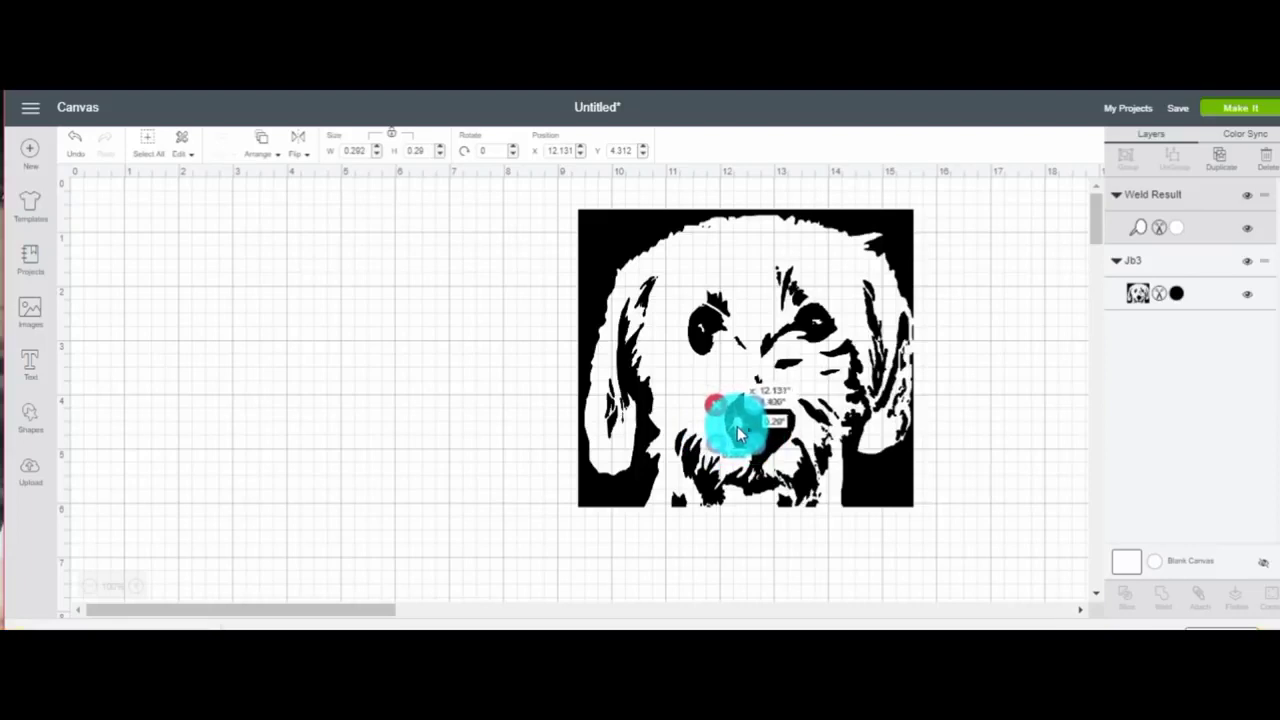
click(747, 527)
Duplicate the nose highlight and move the copy to the empty canvas left of the dog
click(743, 453)
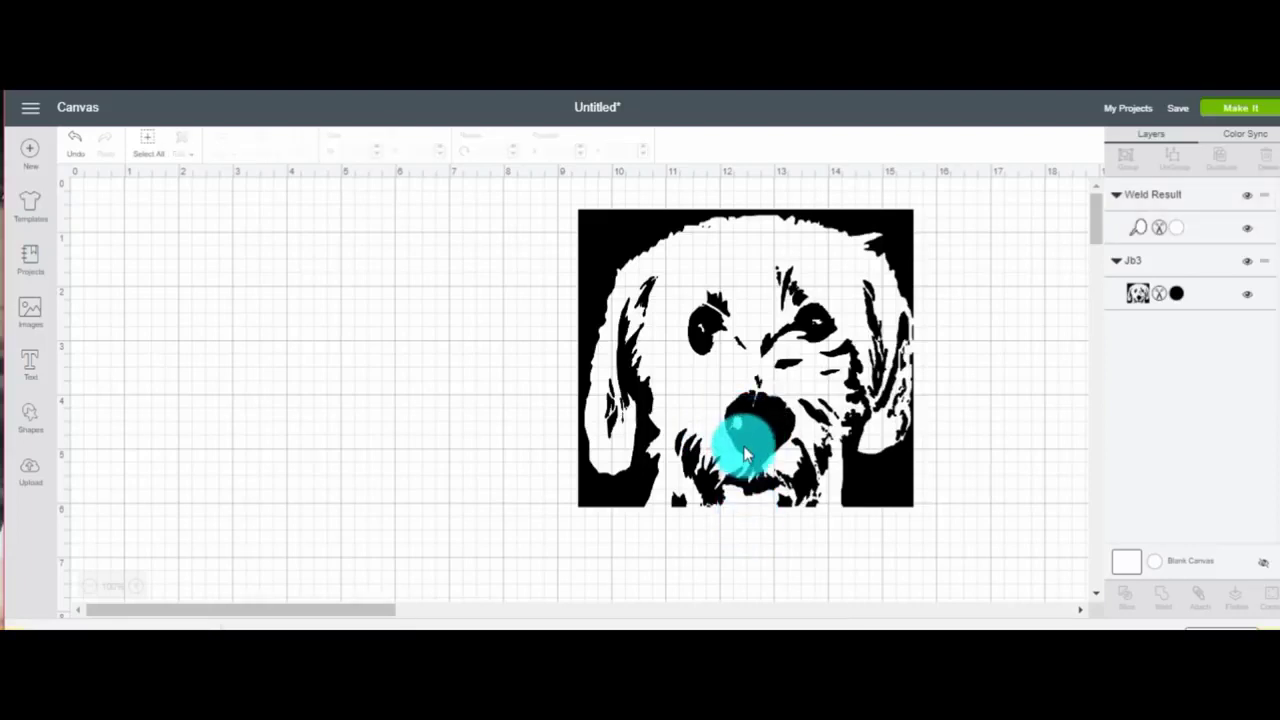
click(738, 418)
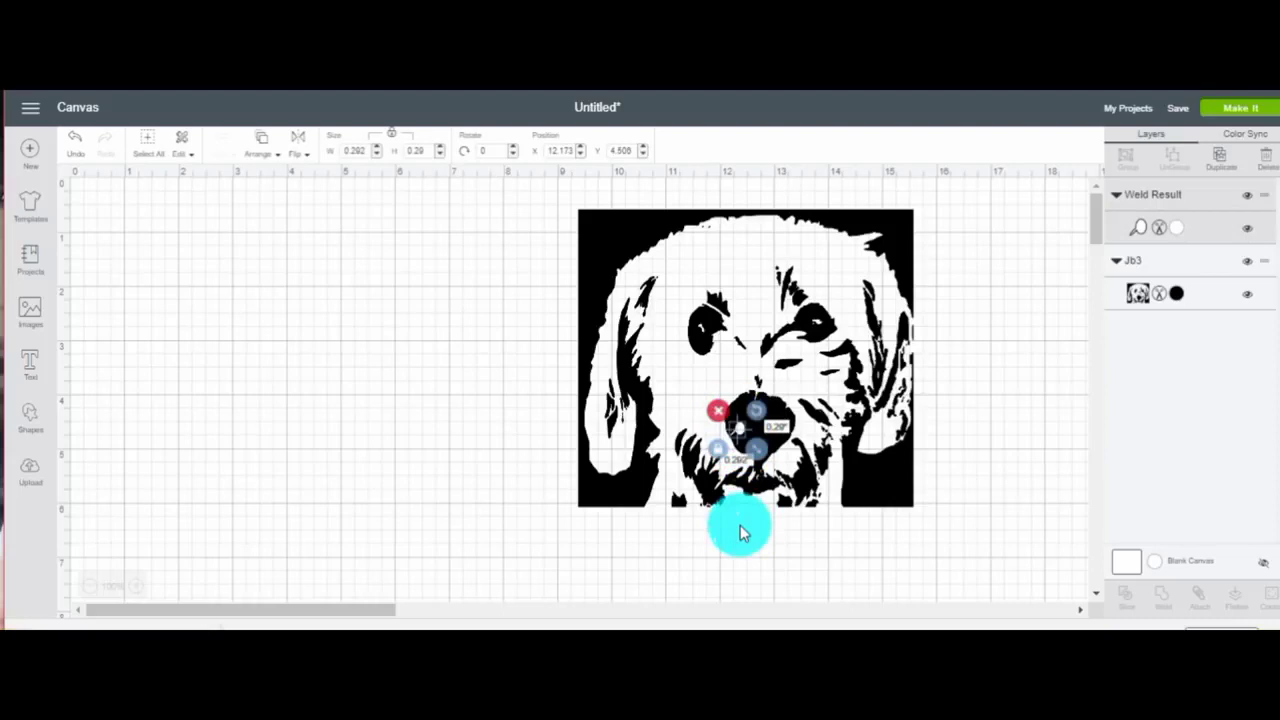
click(740, 525)
click(741, 430)
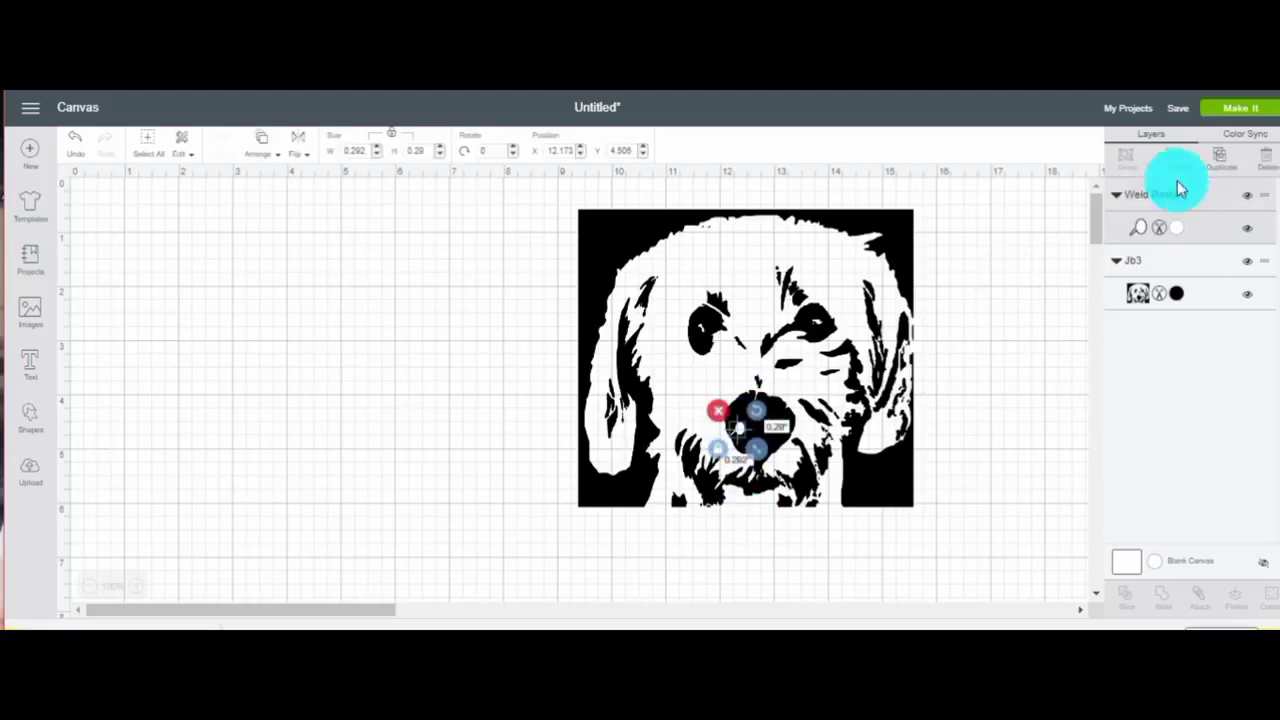
drag(768, 445, 388, 426)
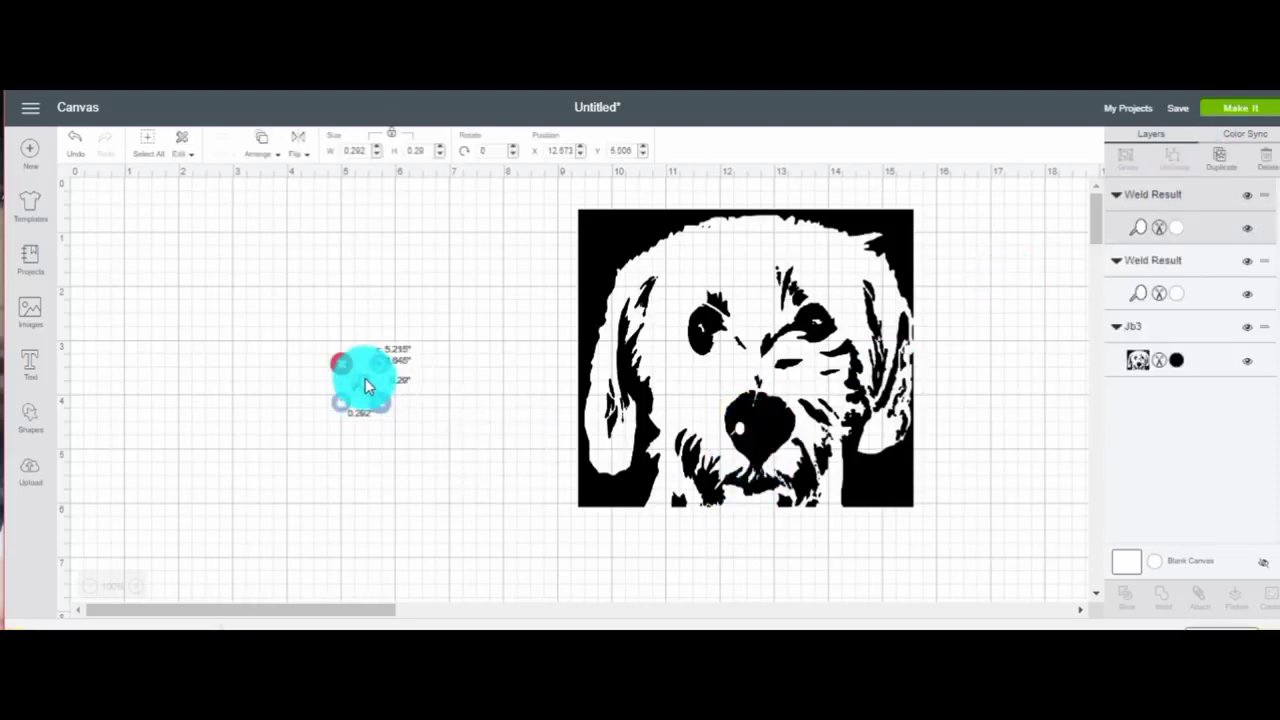
Flip the 0.29-inch highlight copy horizontally and place it on the right of the dog's nose
click(397, 460)
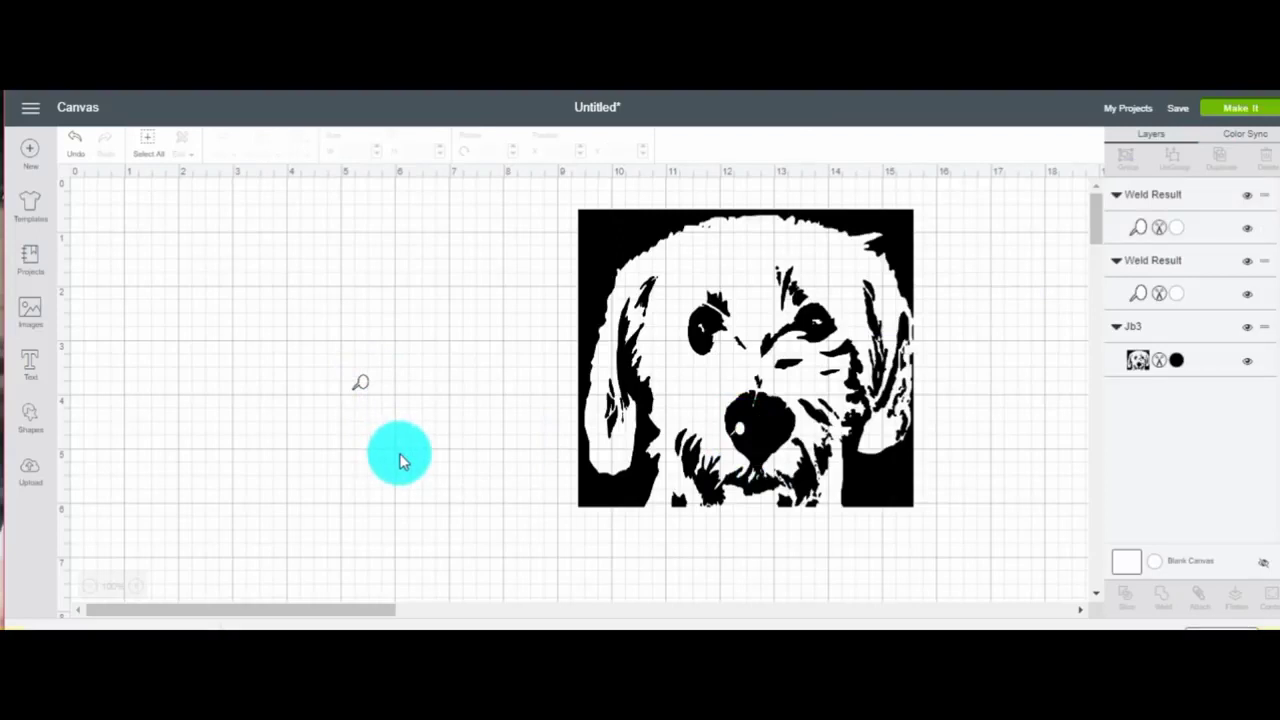
click(360, 382)
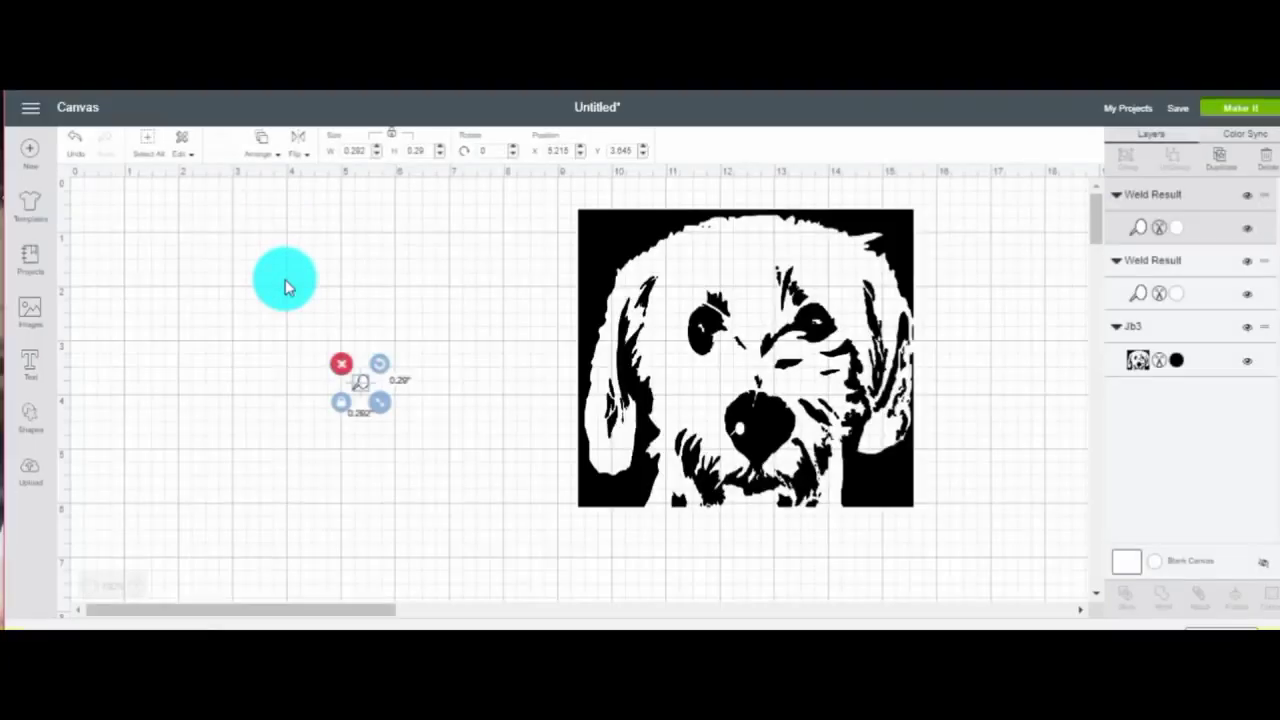
click(300, 147)
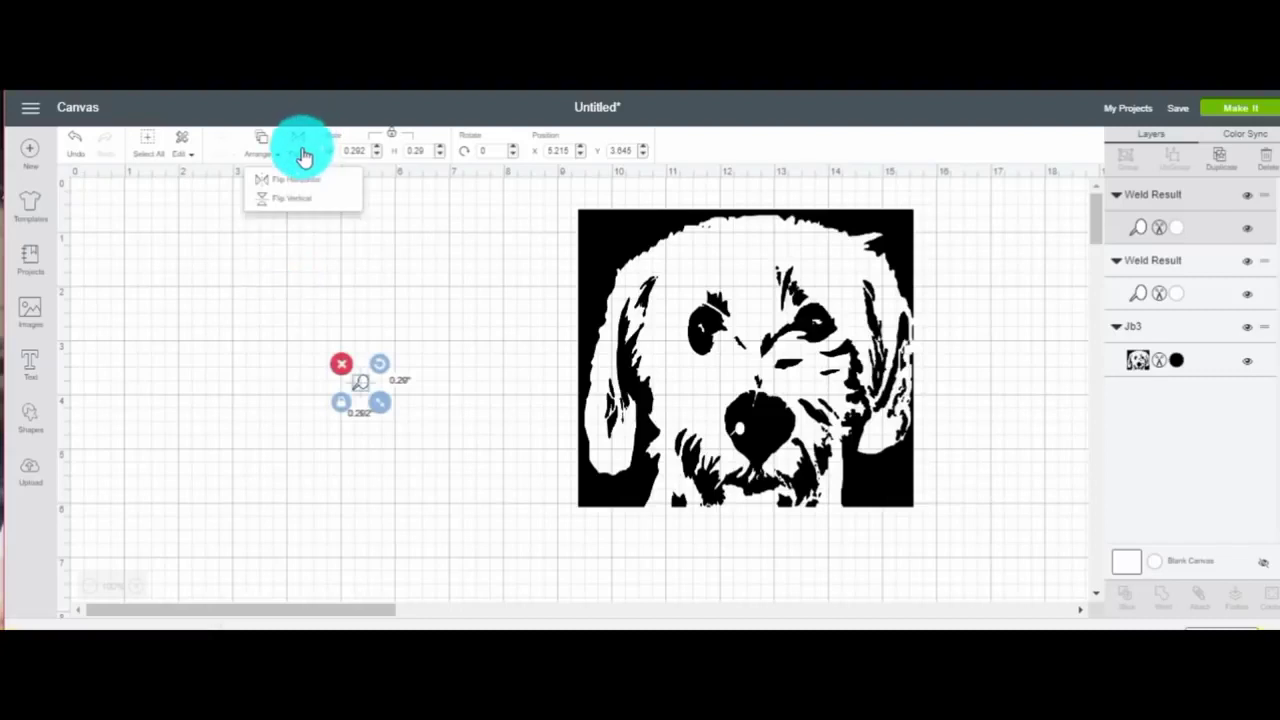
click(306, 188)
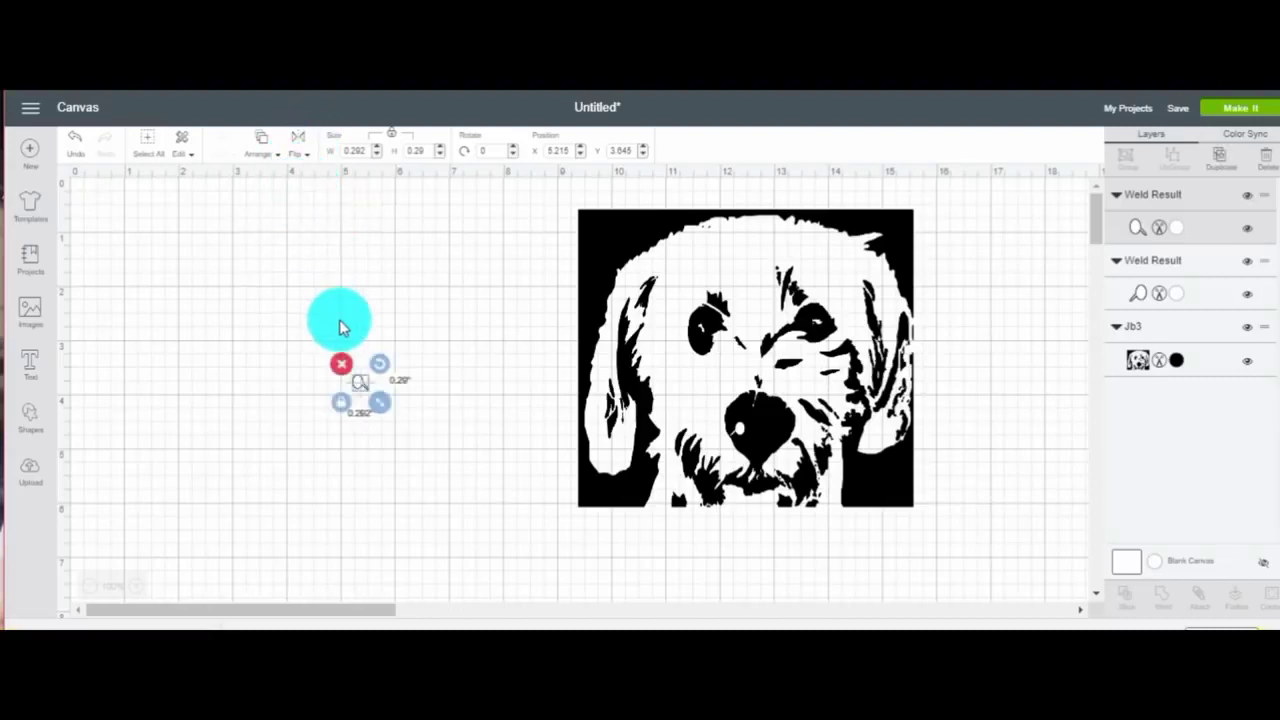
drag(358, 388, 780, 433)
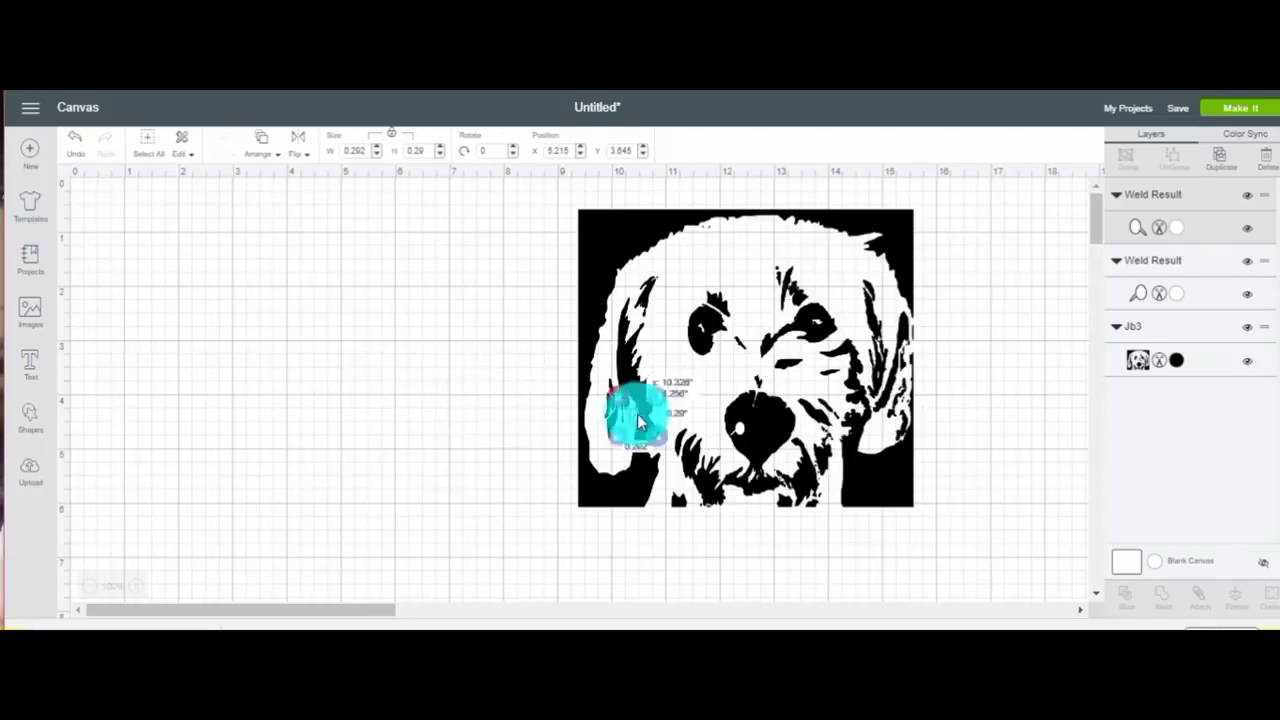
drag(780, 433, 781, 433)
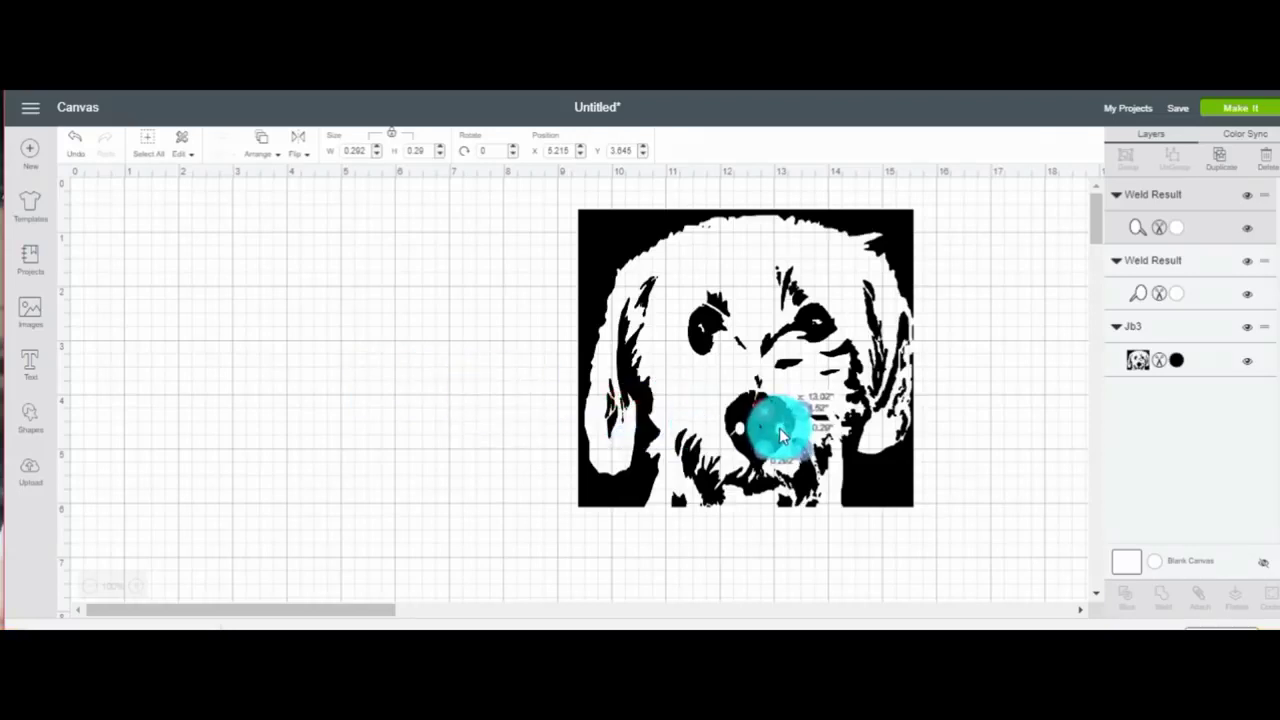
click(803, 574)
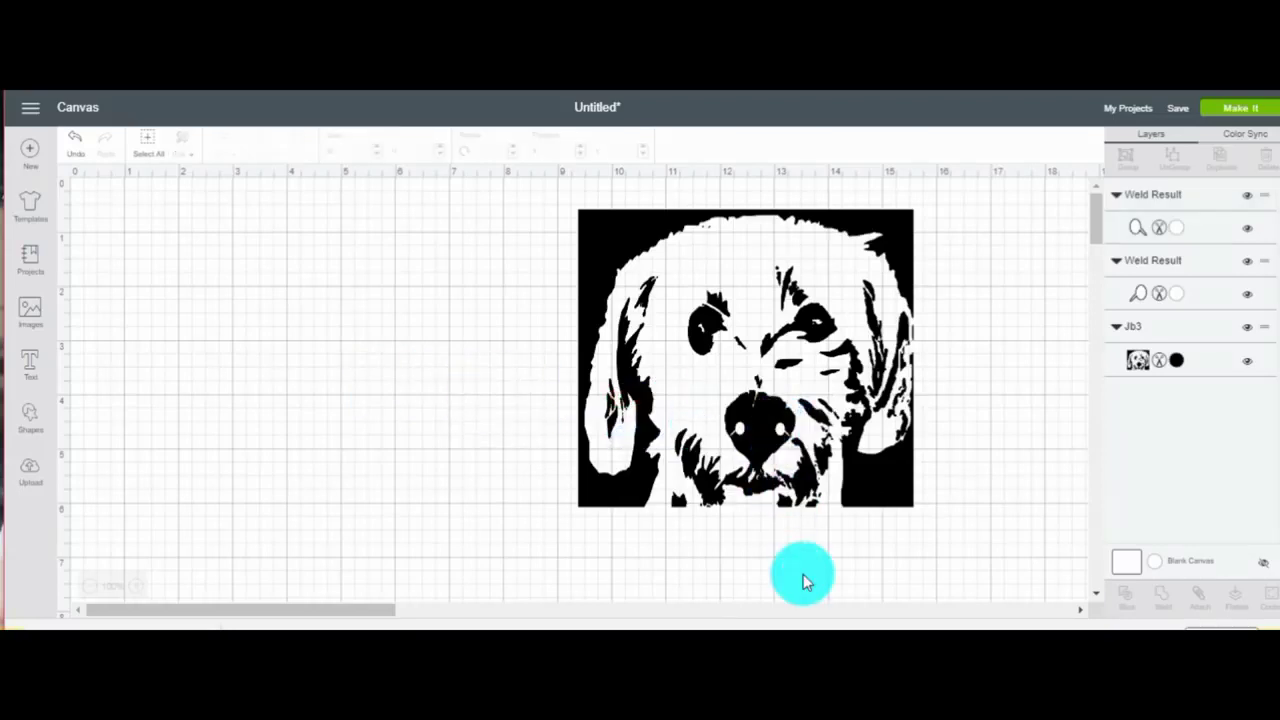
click(776, 425)
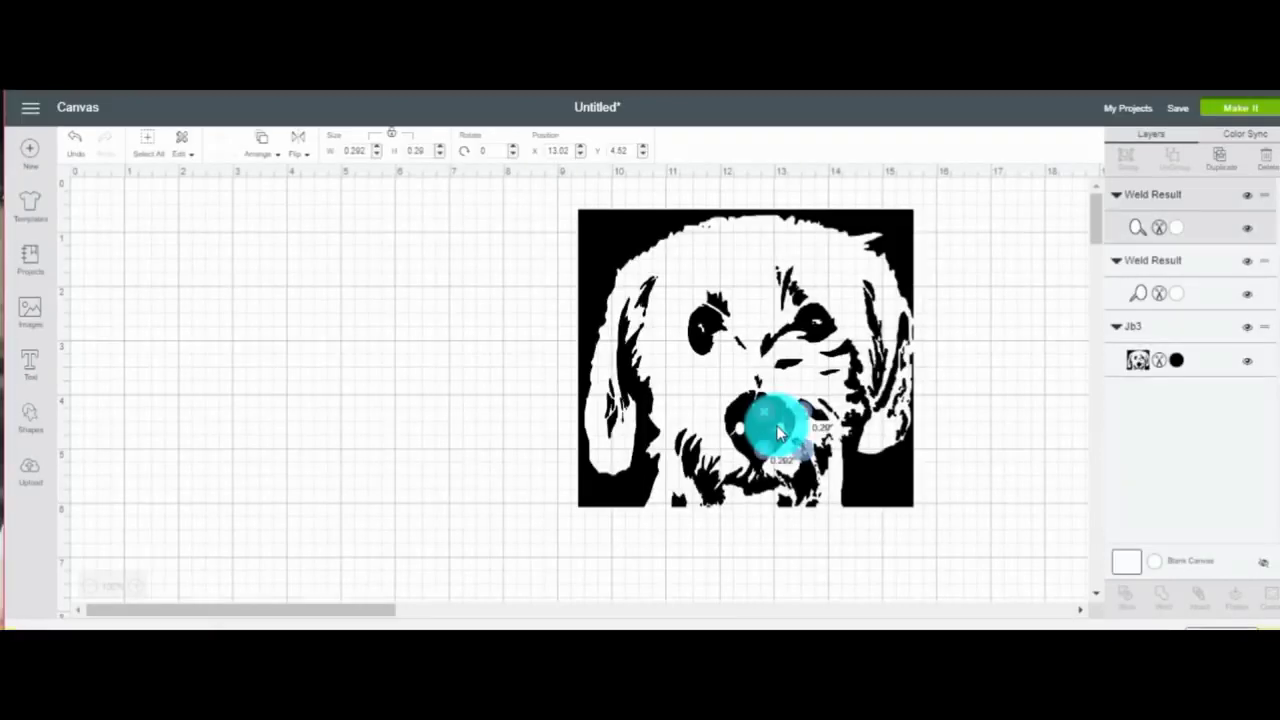
Move the mirrored highlight aside and slice the left nose highlight out of the dog stencil
mouse_move(771, 424)
mouse_down()
mouse_move(551, 405)
mouse_move(318, 350)
mouse_up()
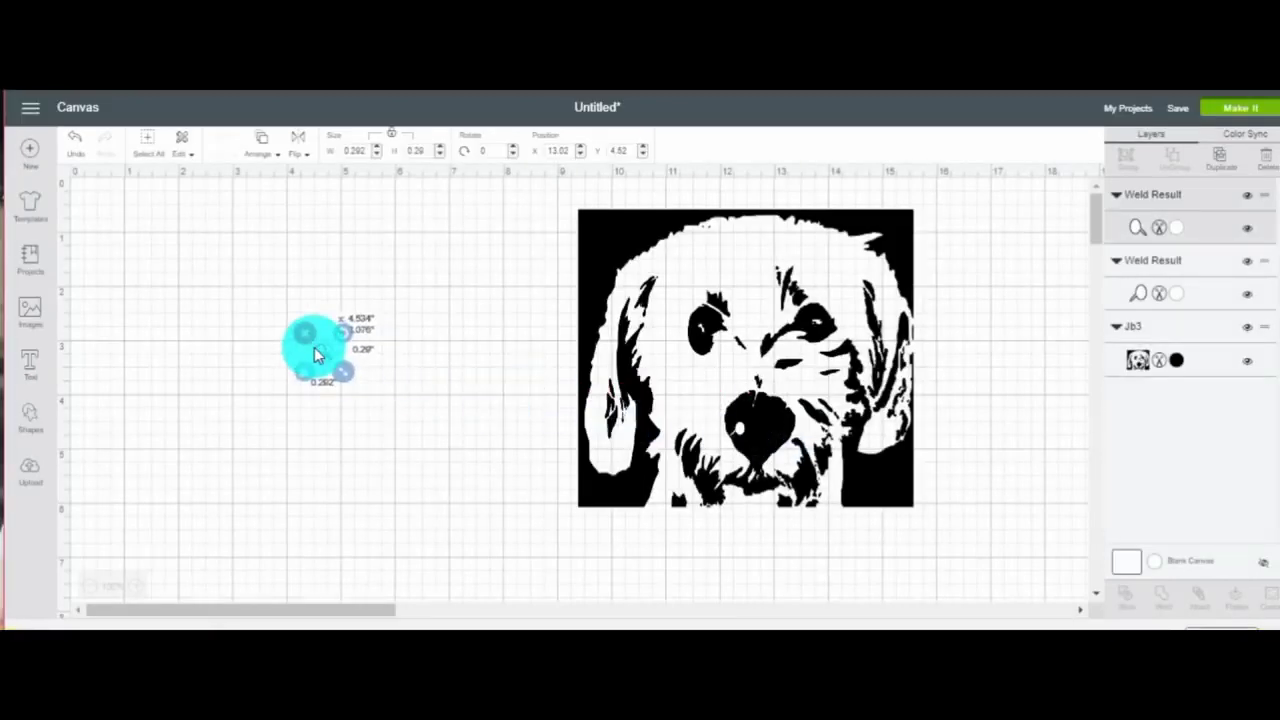
click(543, 246)
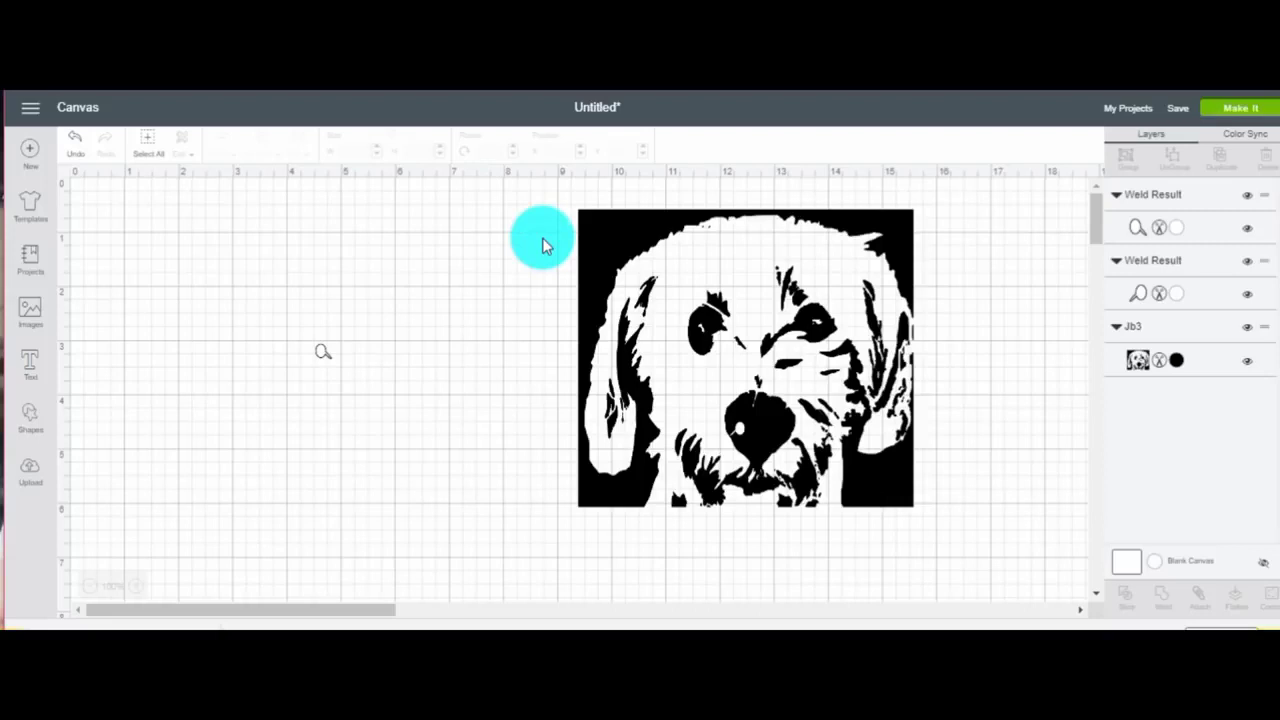
drag(543, 246, 914, 558)
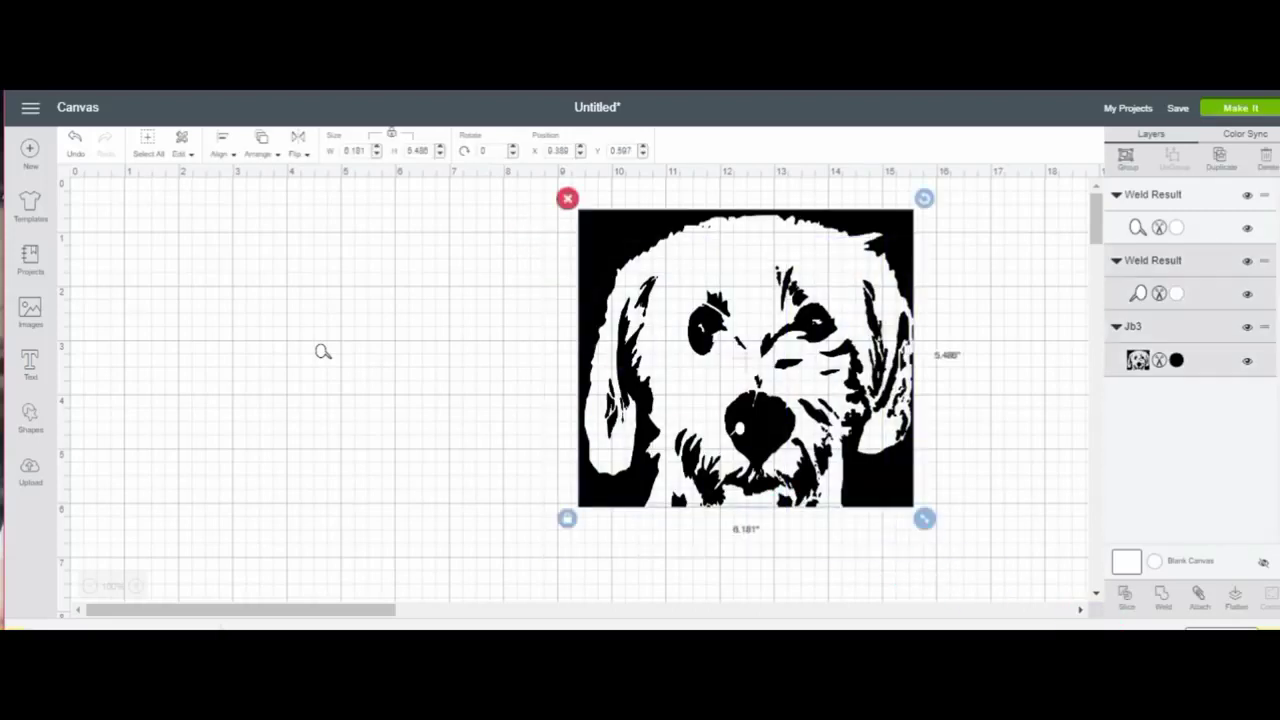
click(1165, 595)
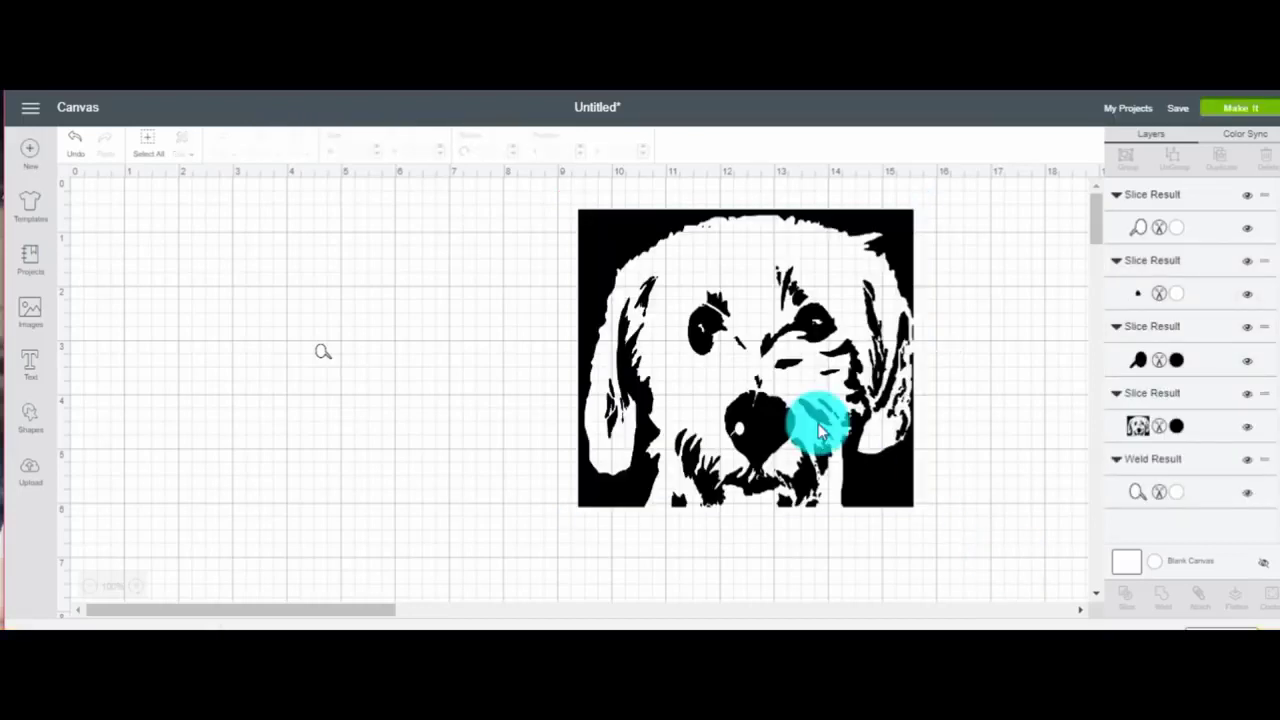
Delete the two leftover nose pieces from the slice, then reselect the mirrored highlight
click(743, 437)
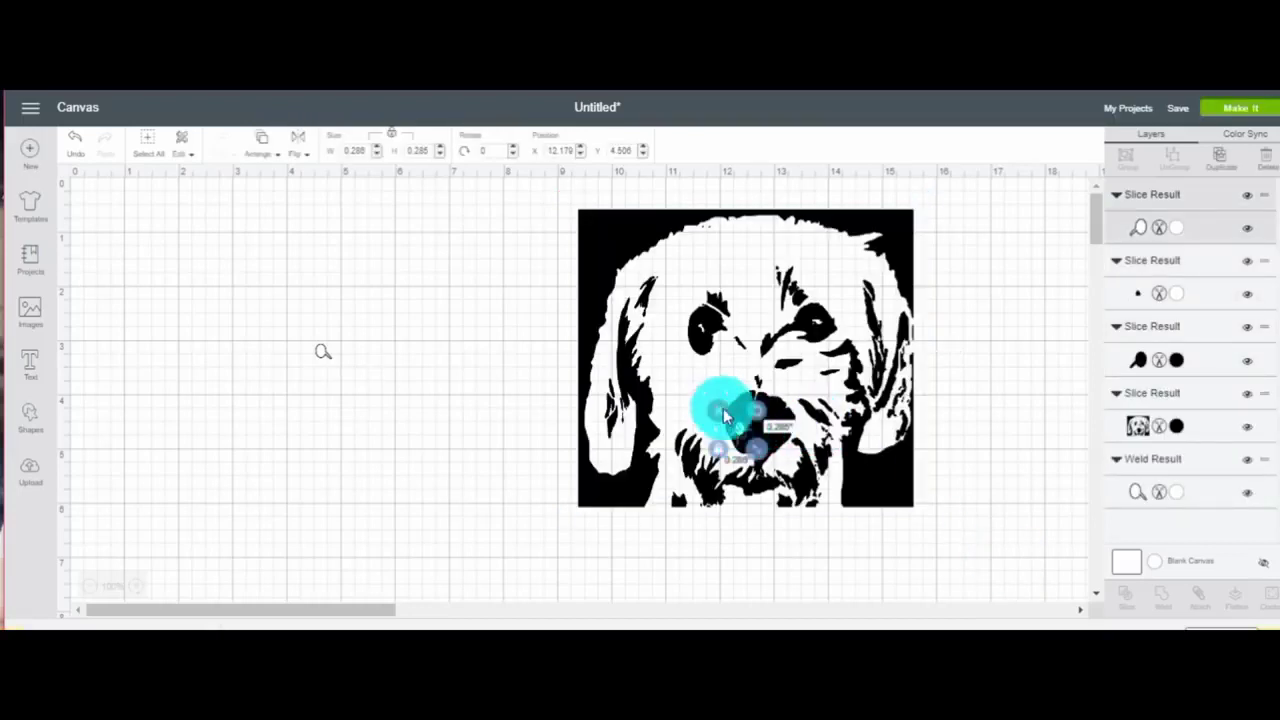
key(Delete)
click(738, 426)
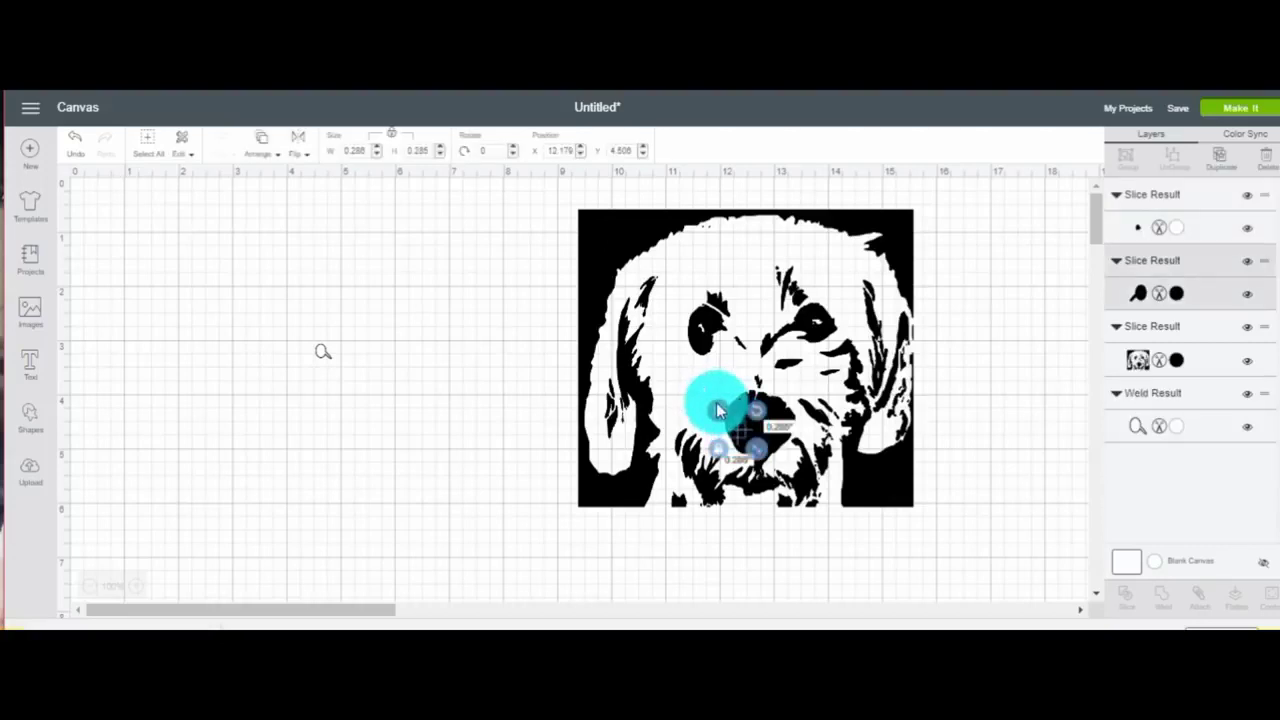
key(Delete)
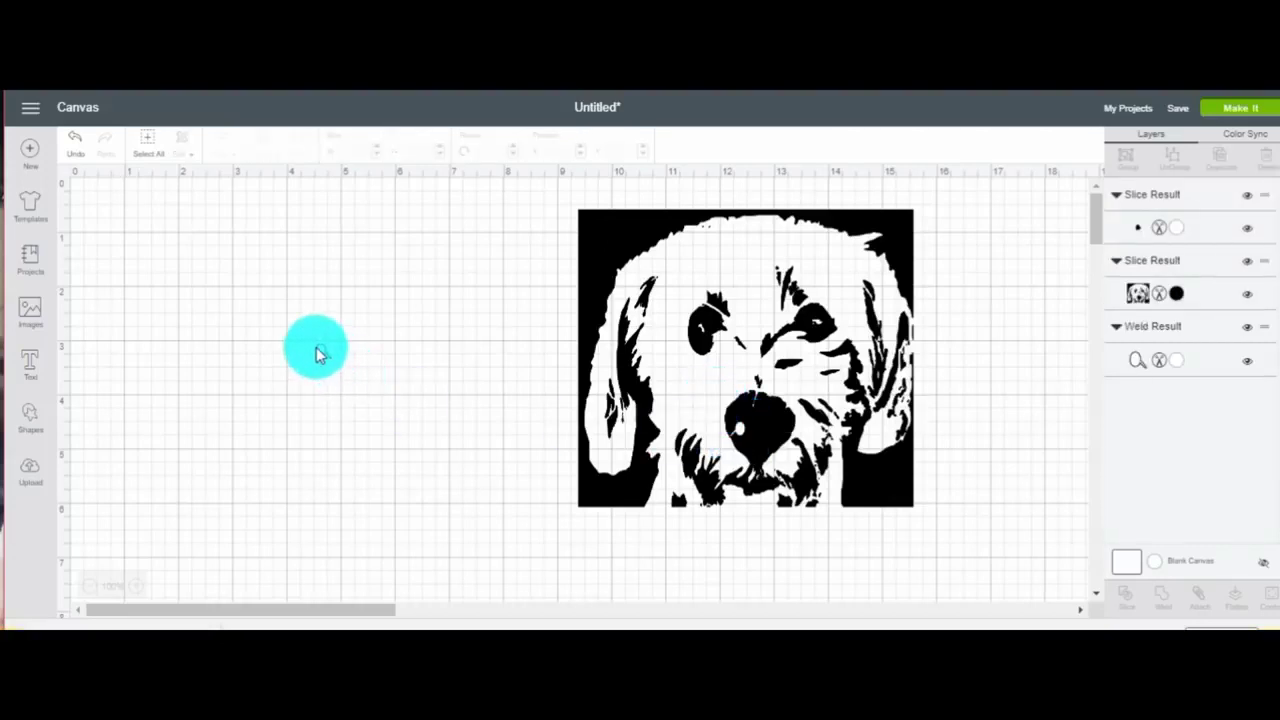
drag(315, 348, 540, 430)
Place the mirrored highlight on the nose's right side and bring it in front of the stencil
click(326, 354)
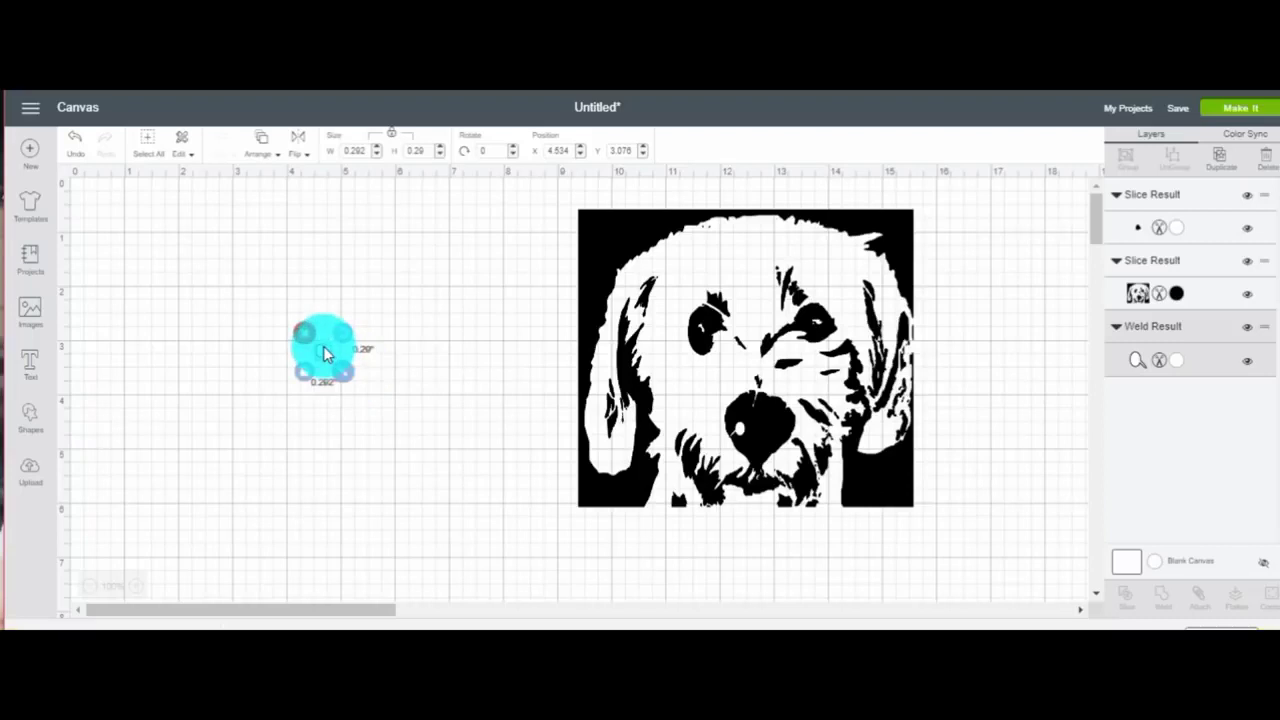
drag(324, 352, 781, 429)
click(268, 160)
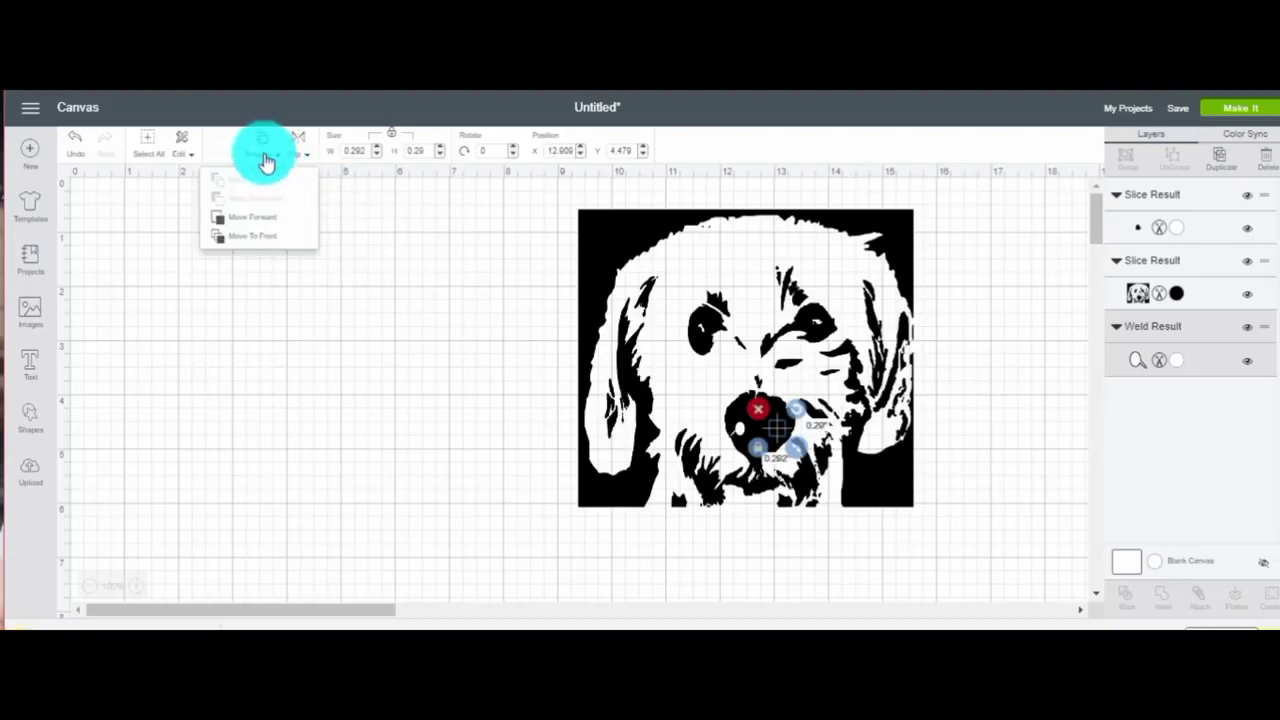
click(269, 240)
drag(777, 420, 777, 433)
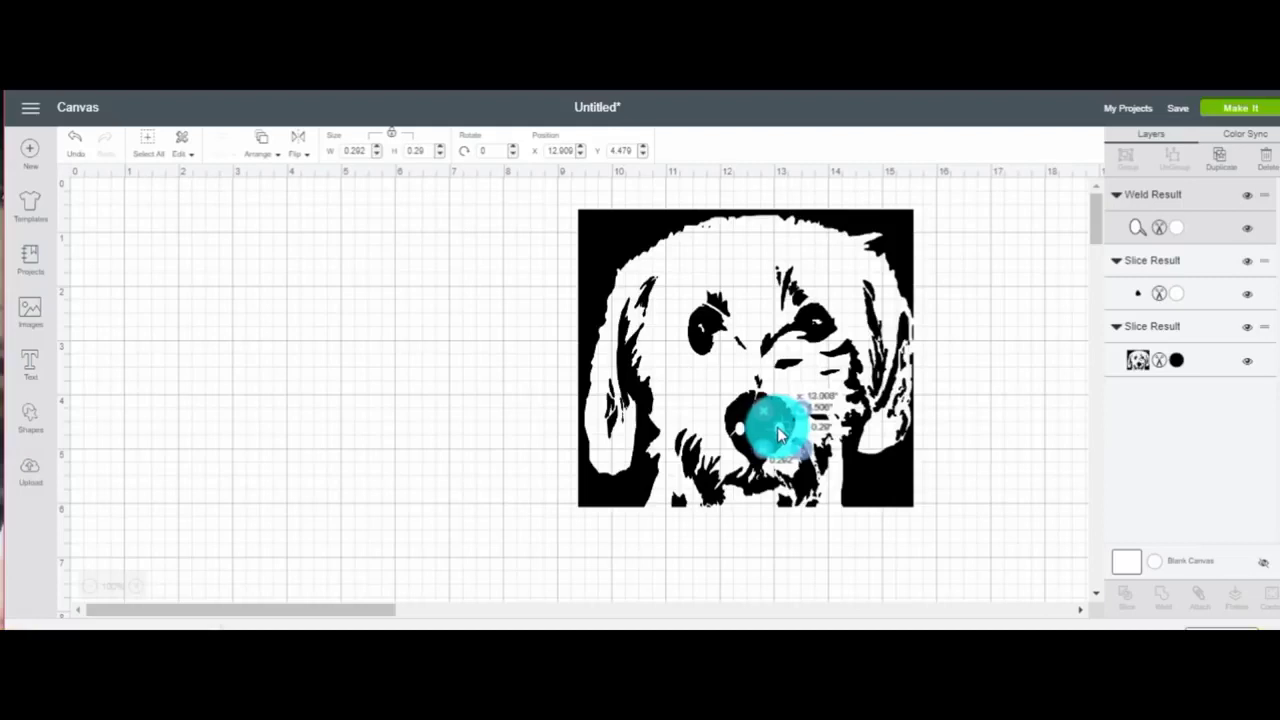
drag(777, 433, 778, 434)
Select the dog image together with the nose highlight, showing the slice piece's colour settings
click(820, 582)
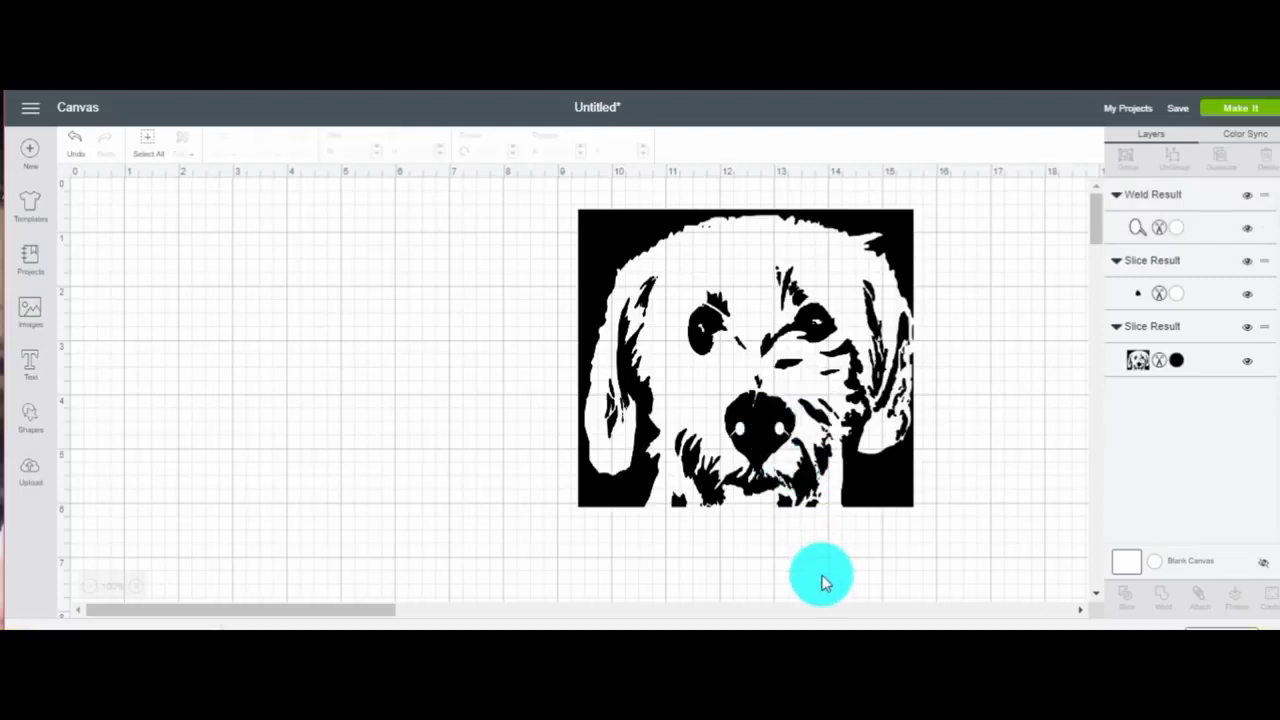
click(781, 431)
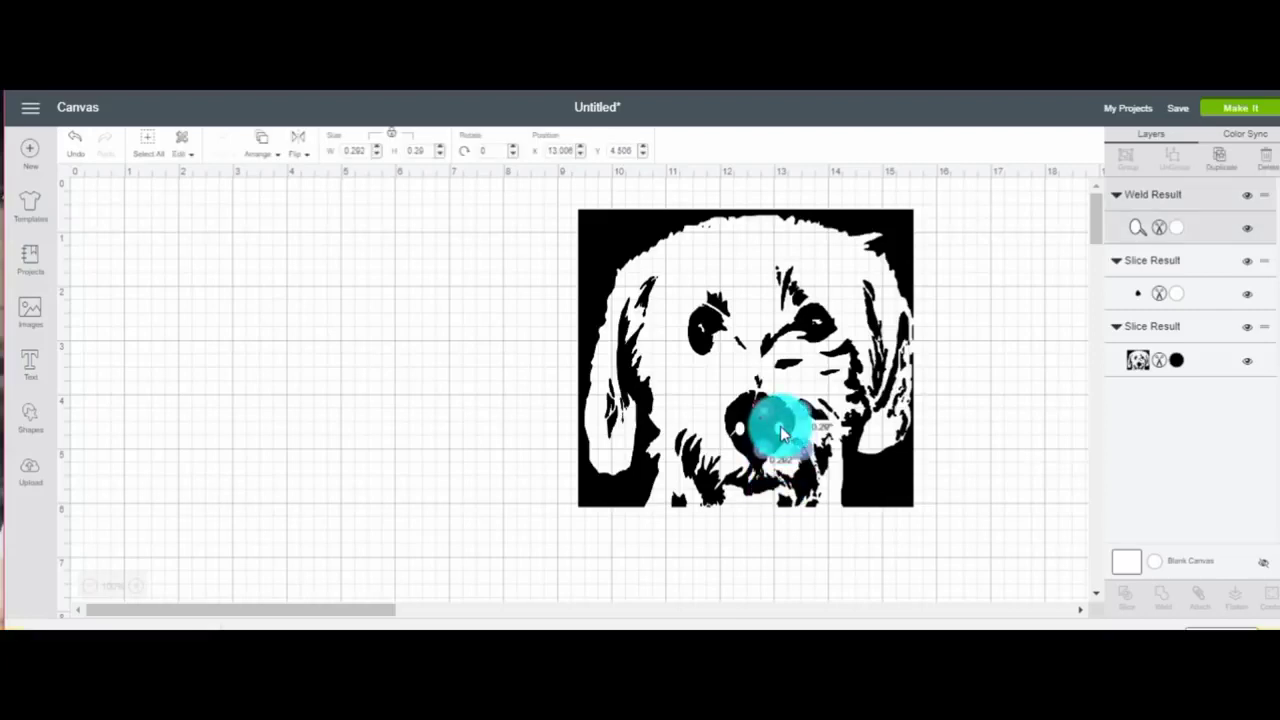
mouse_move(789, 521)
mouse_down()
mouse_move(722, 400)
mouse_move(646, 197)
mouse_up()
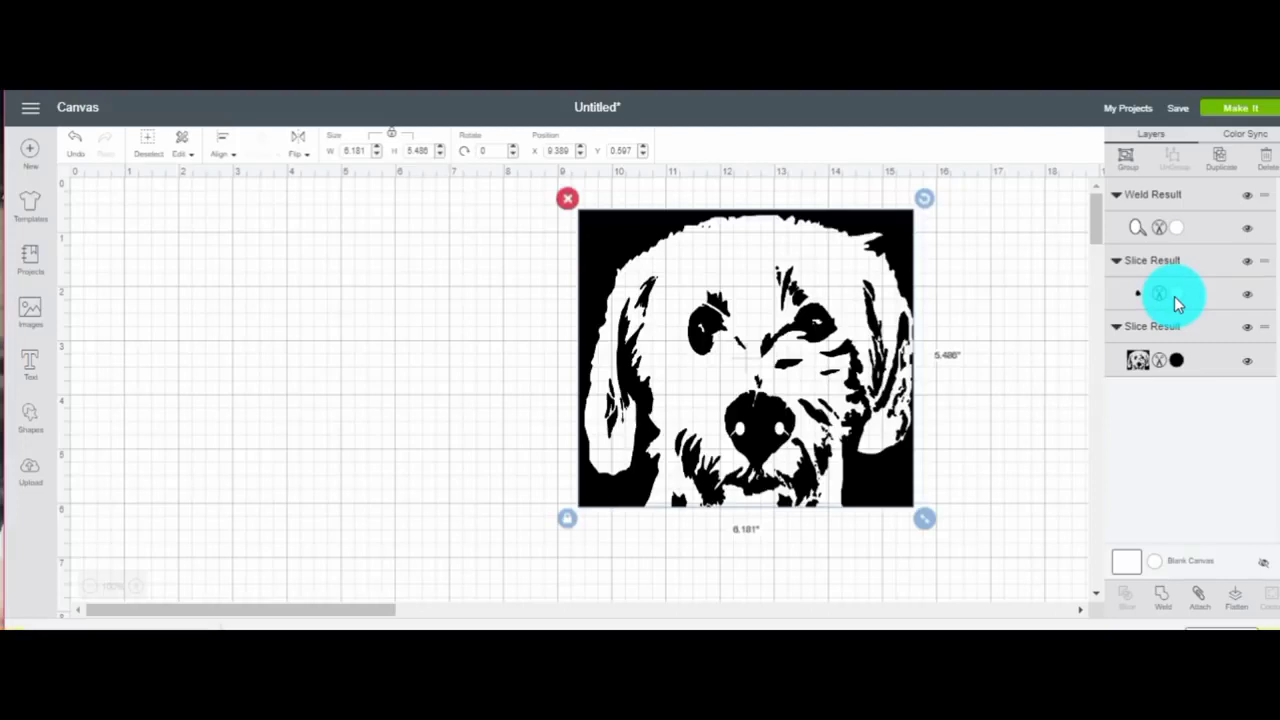
click(1174, 296)
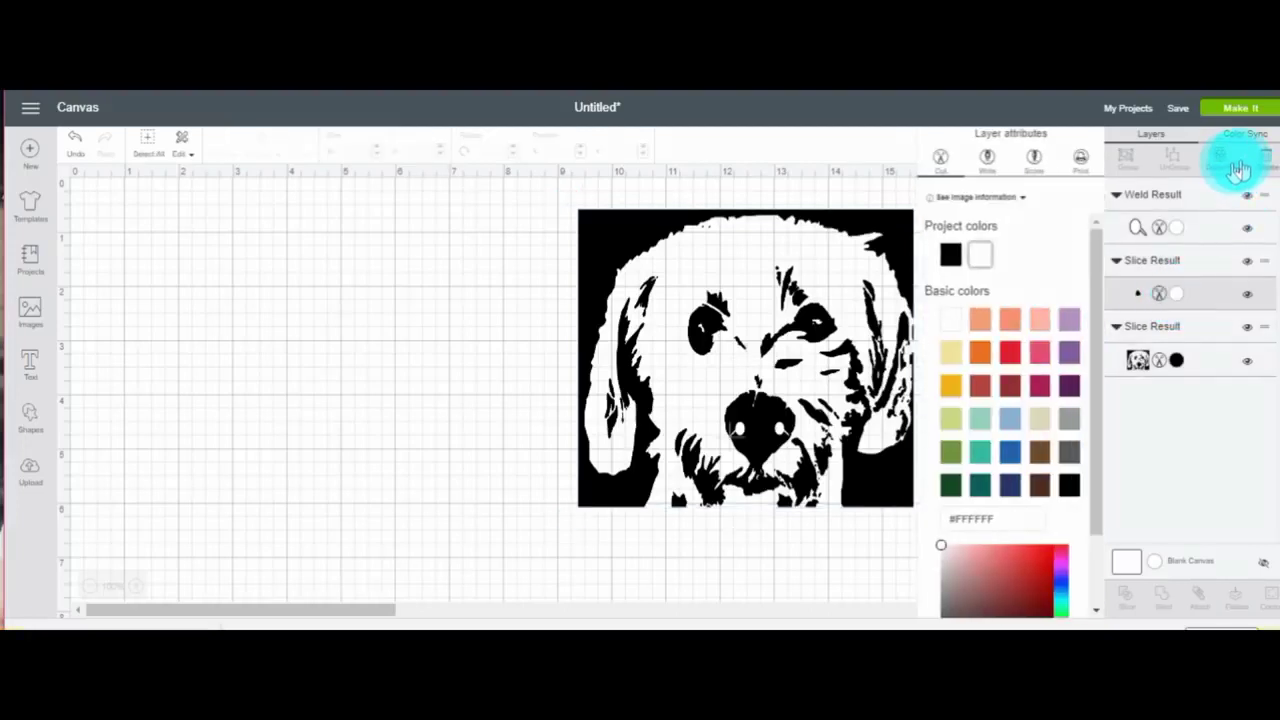
Remove the leftover slice piece and slice both nose highlights out of the dog image
click(1266, 162)
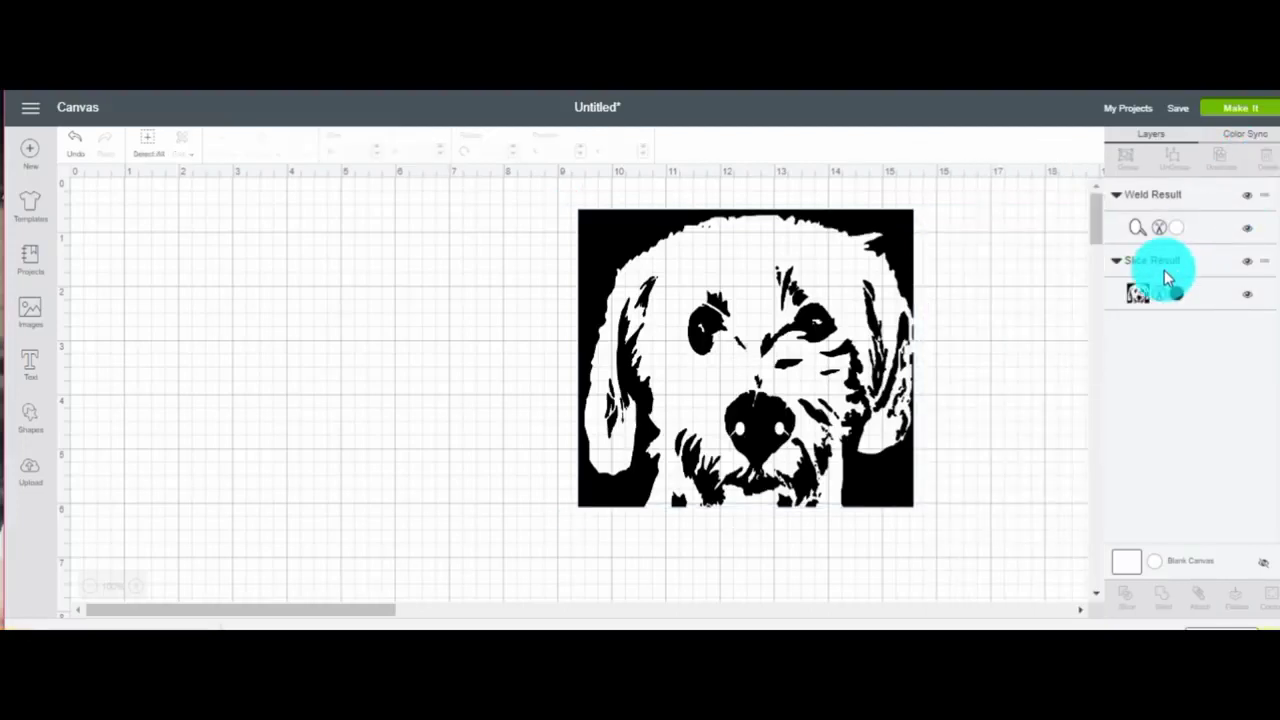
mouse_move(846, 560)
mouse_down()
mouse_move(762, 405)
mouse_move(596, 292)
mouse_up()
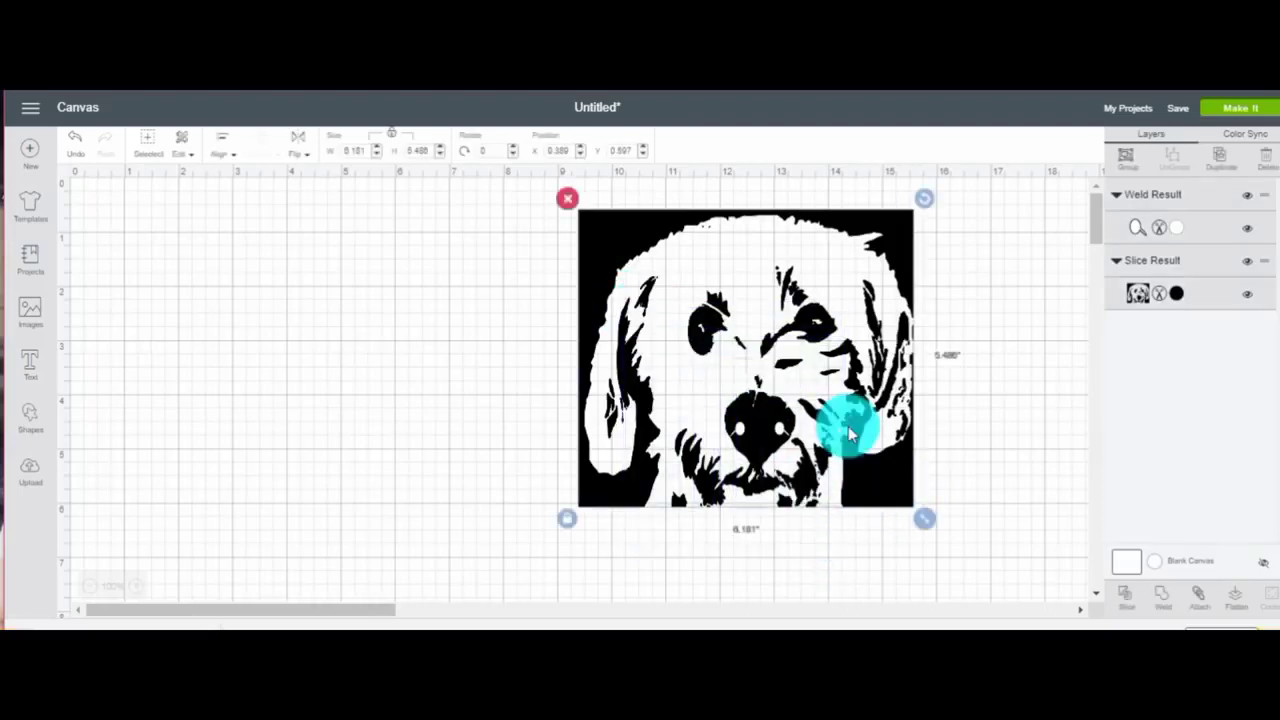
click(1155, 600)
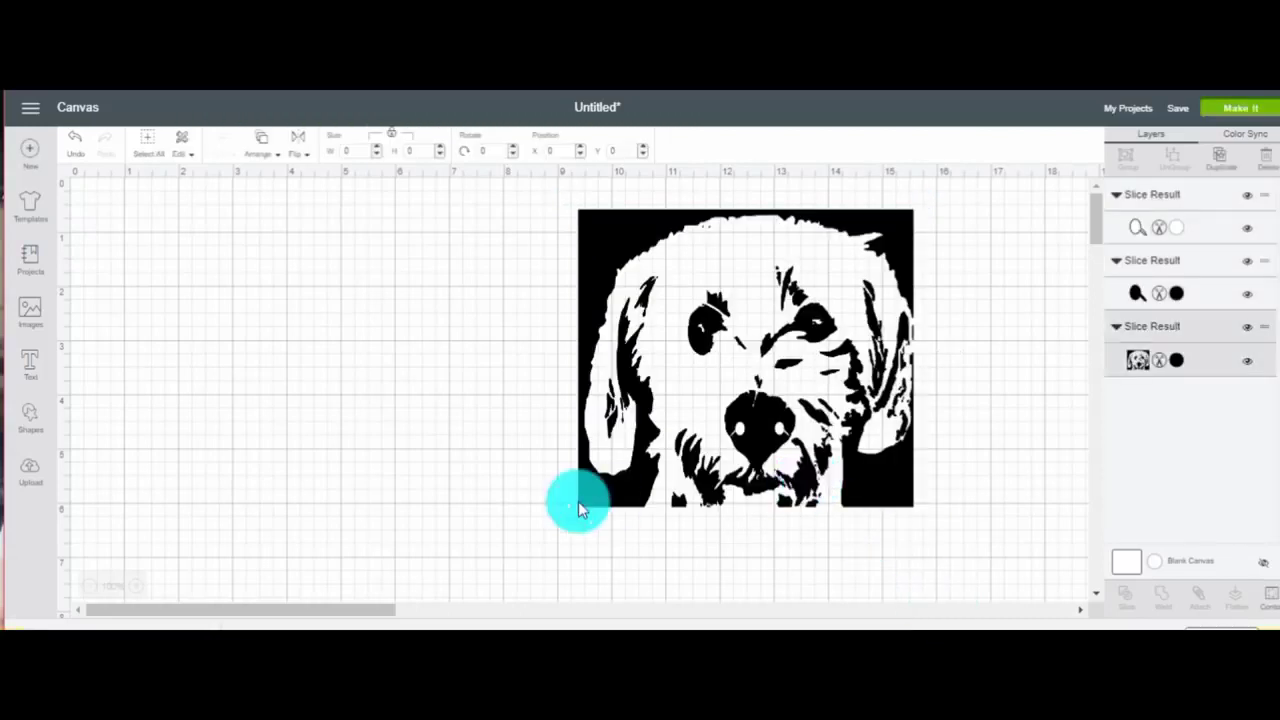
Delete the leftover highlight and black nose scraps, then return the dog image to centre
drag(580, 505, 252, 497)
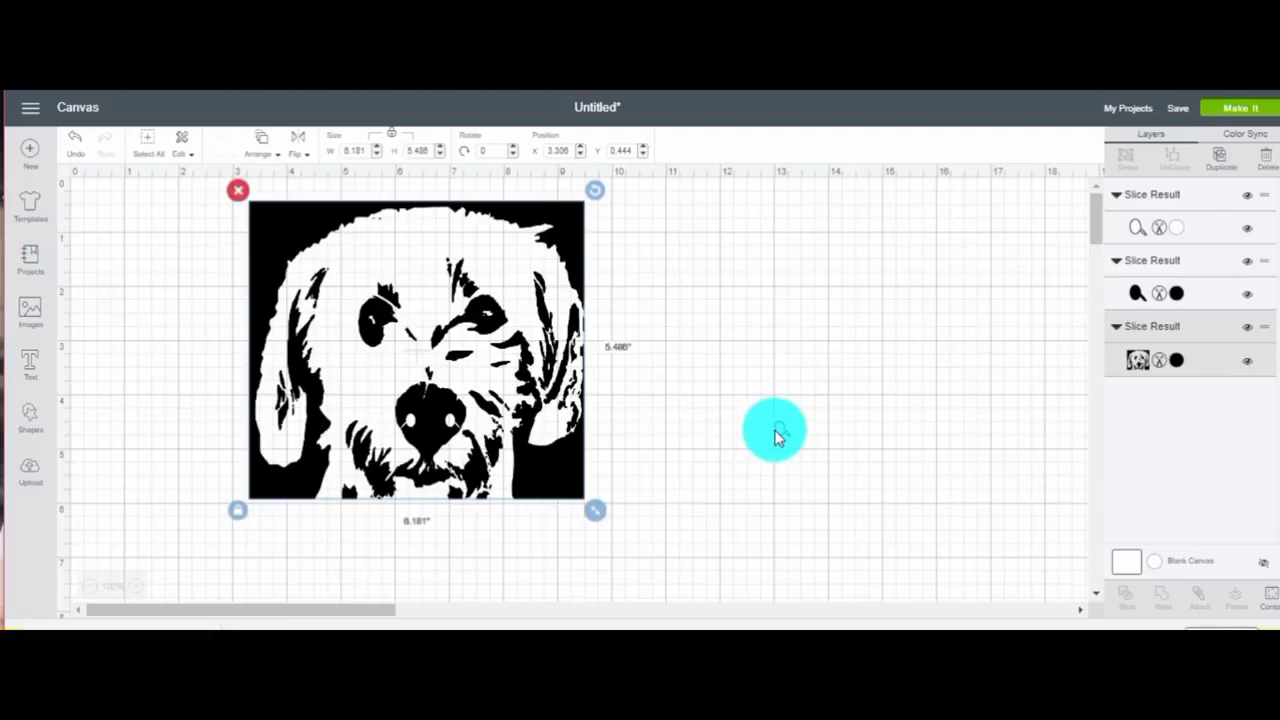
click(768, 437)
click(776, 428)
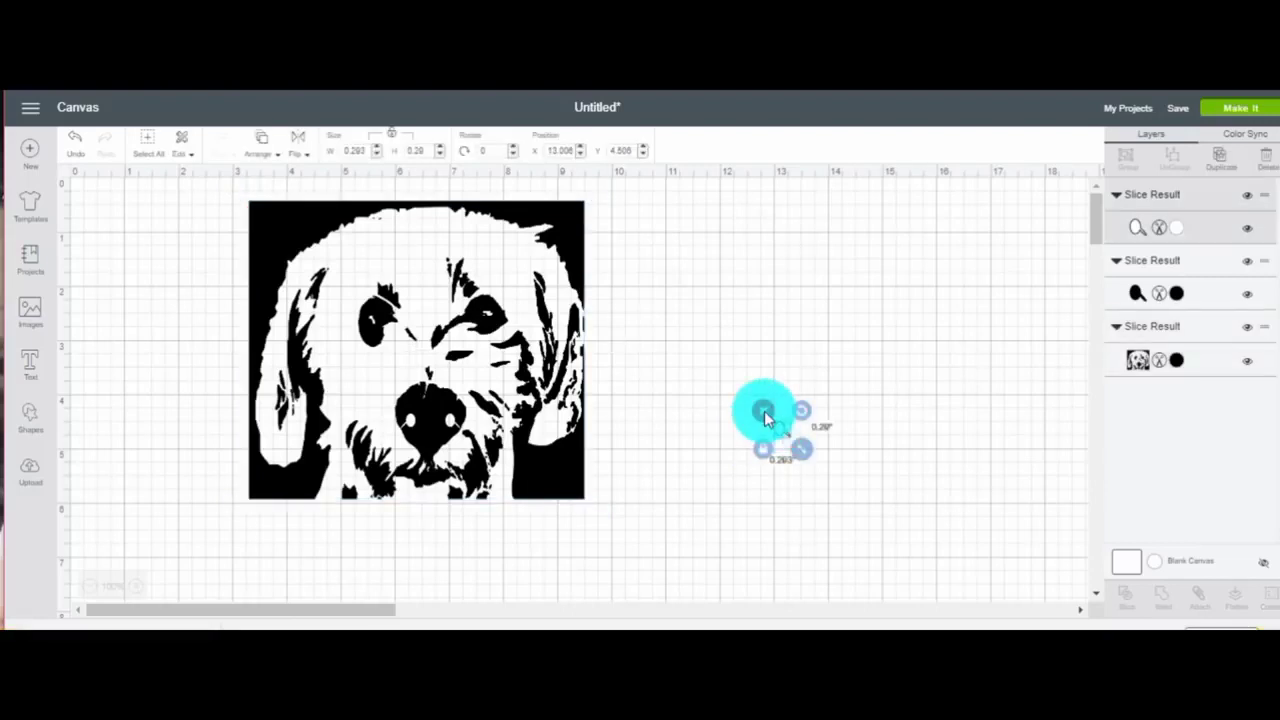
key(Delete)
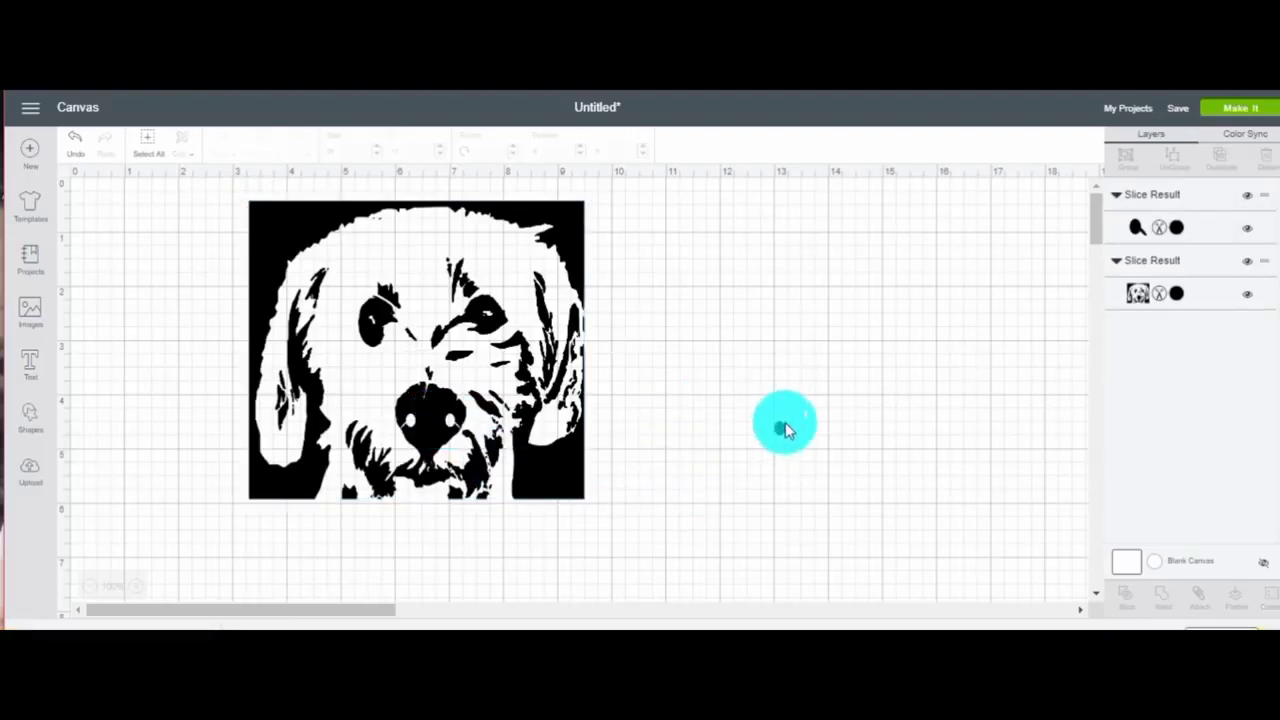
click(780, 430)
key(Delete)
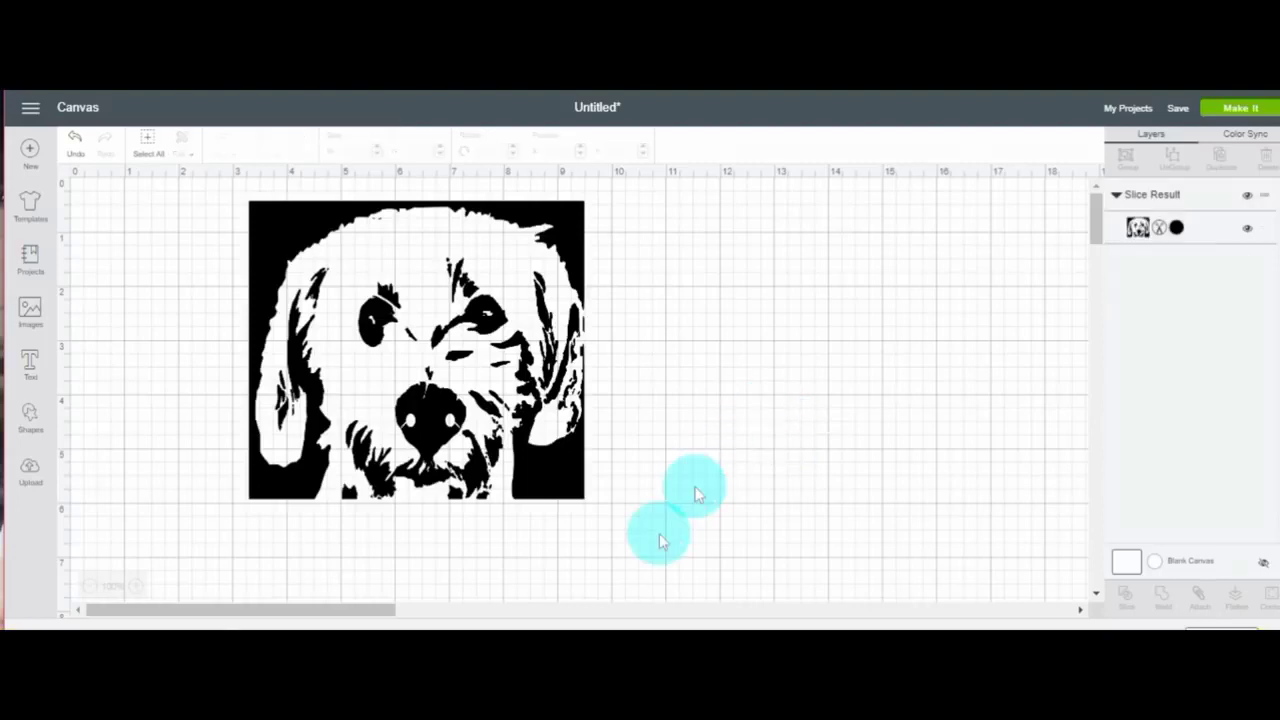
drag(640, 559, 703, 537)
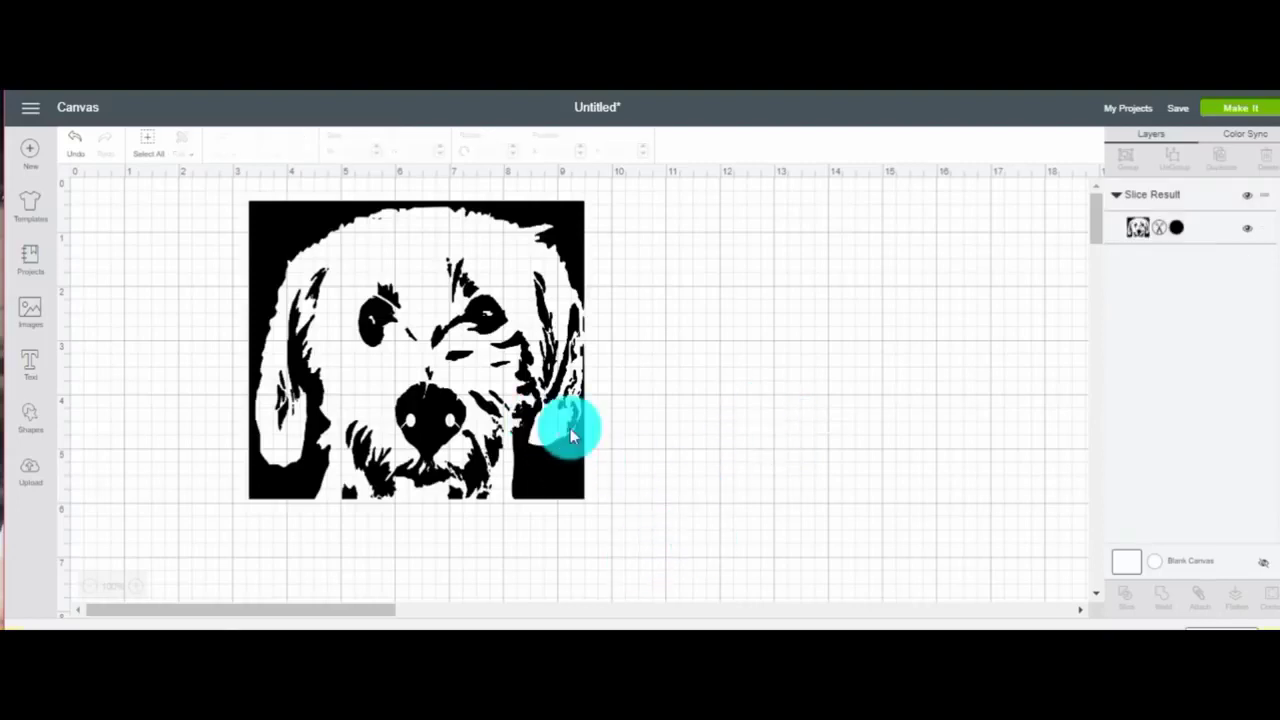
drag(544, 429, 640, 448)
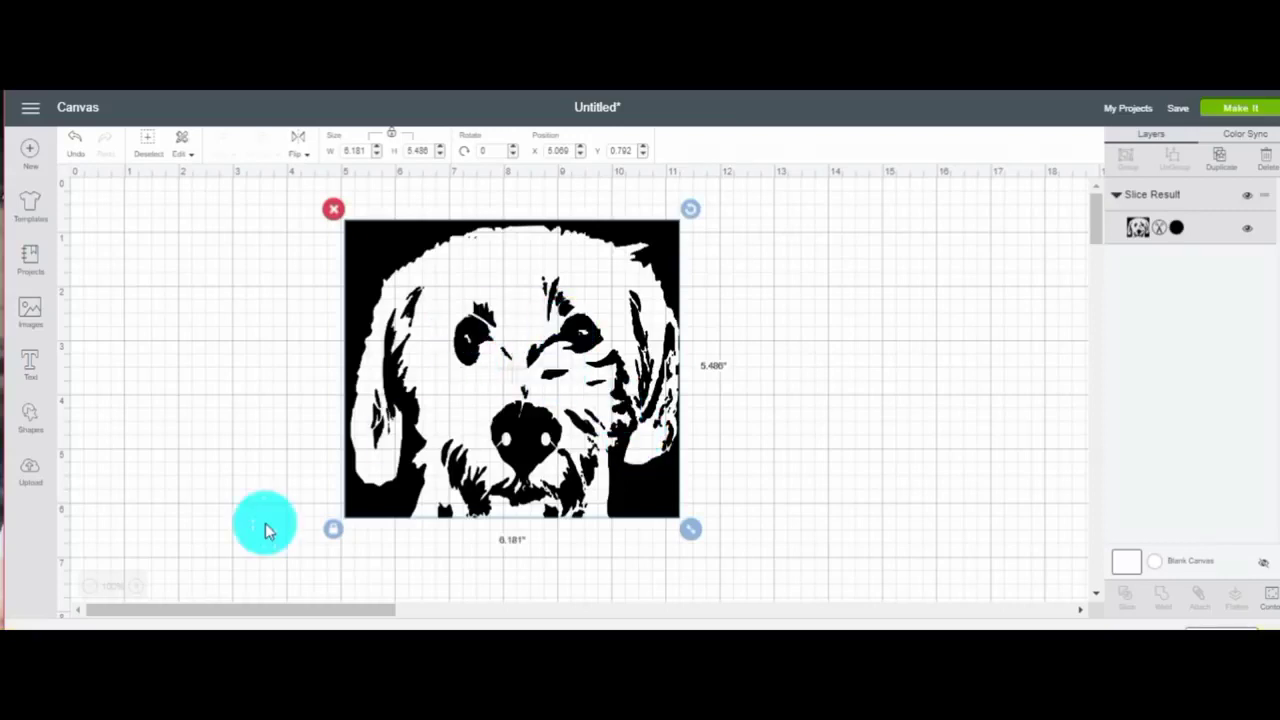
click(136, 586)
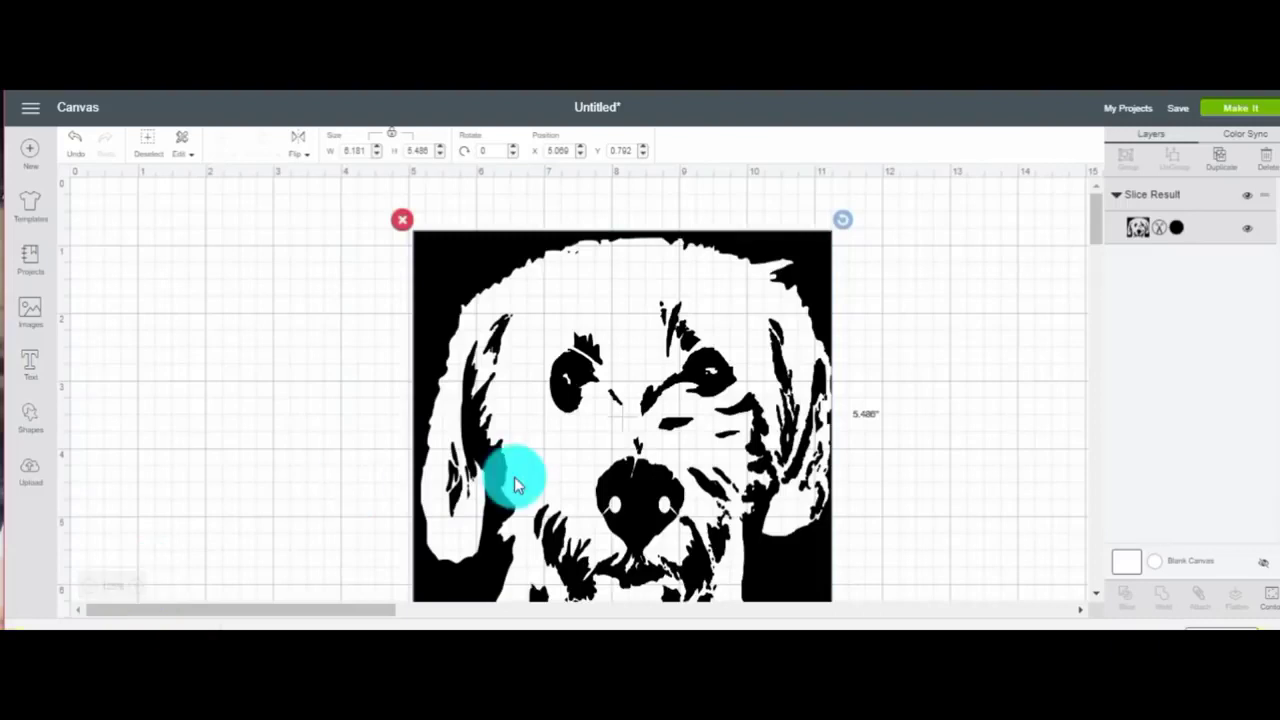
Shift the sliced dog stencil up and left toward the canvas's top-left
mouse_move(518, 480)
mouse_down()
mouse_move(357, 417)
mouse_move(428, 430)
mouse_up()
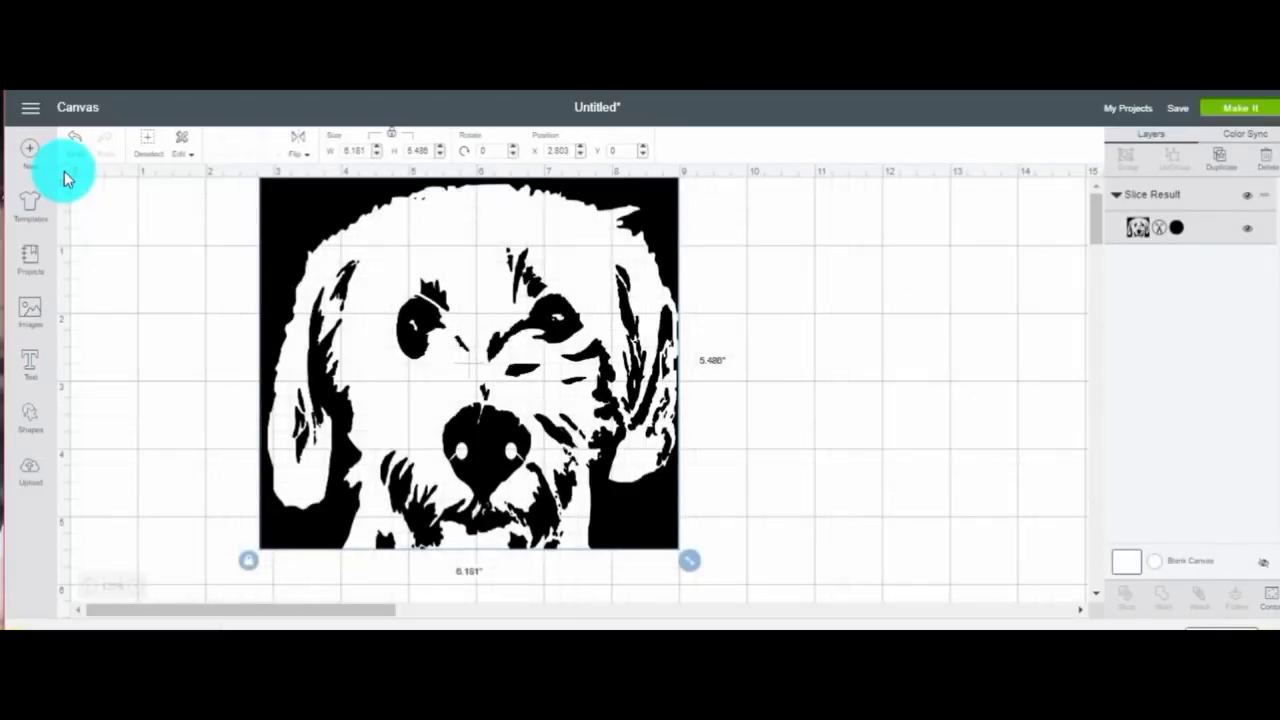
click(1157, 561)
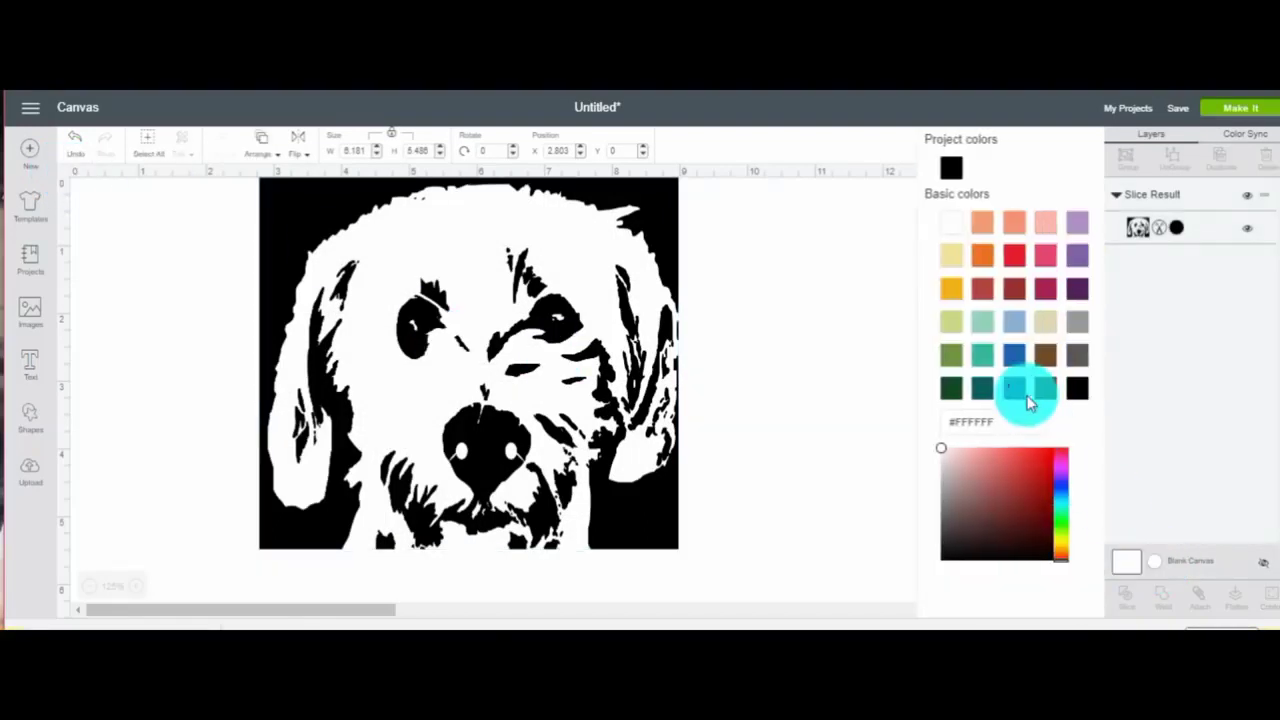
click(1018, 358)
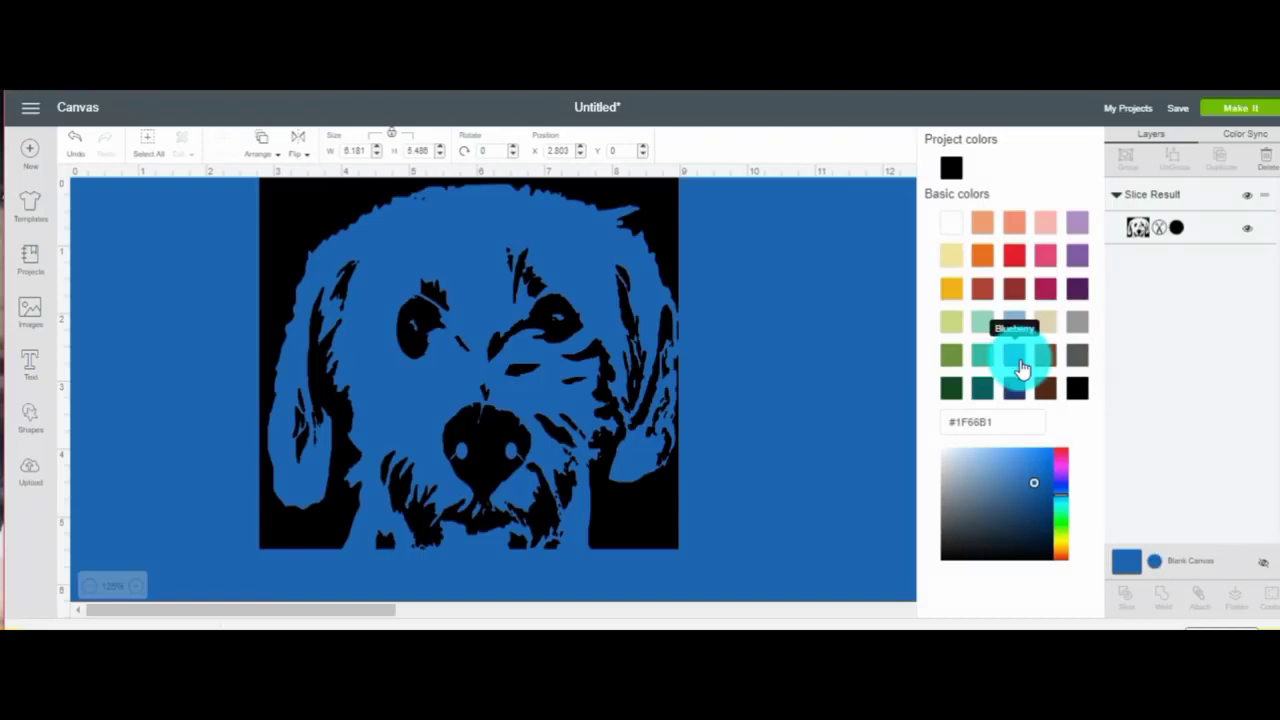
click(1012, 321)
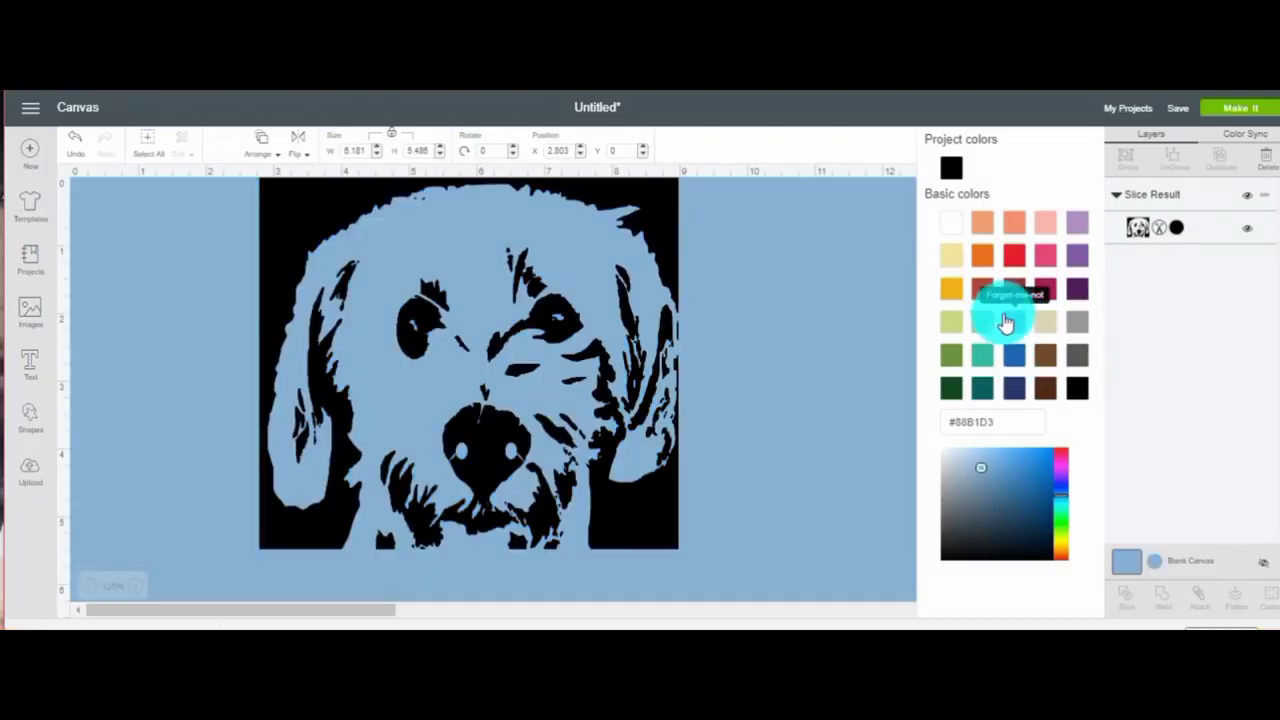
click(1018, 260)
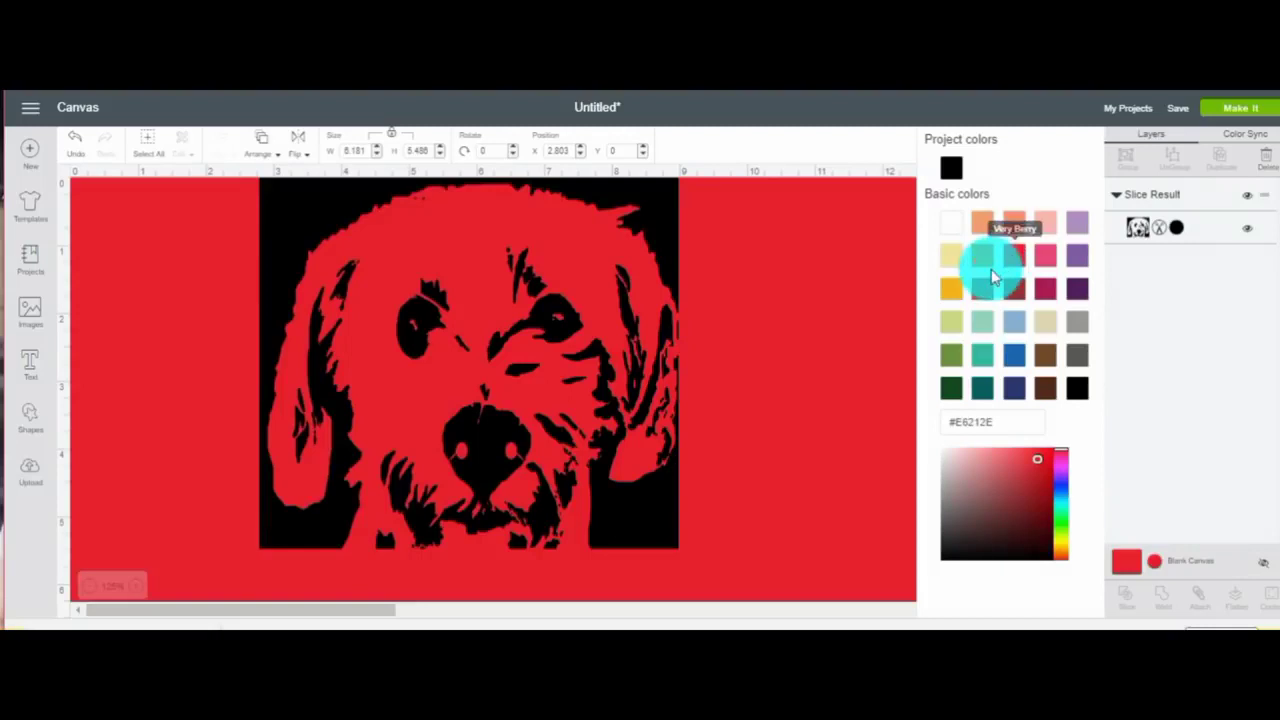
click(953, 226)
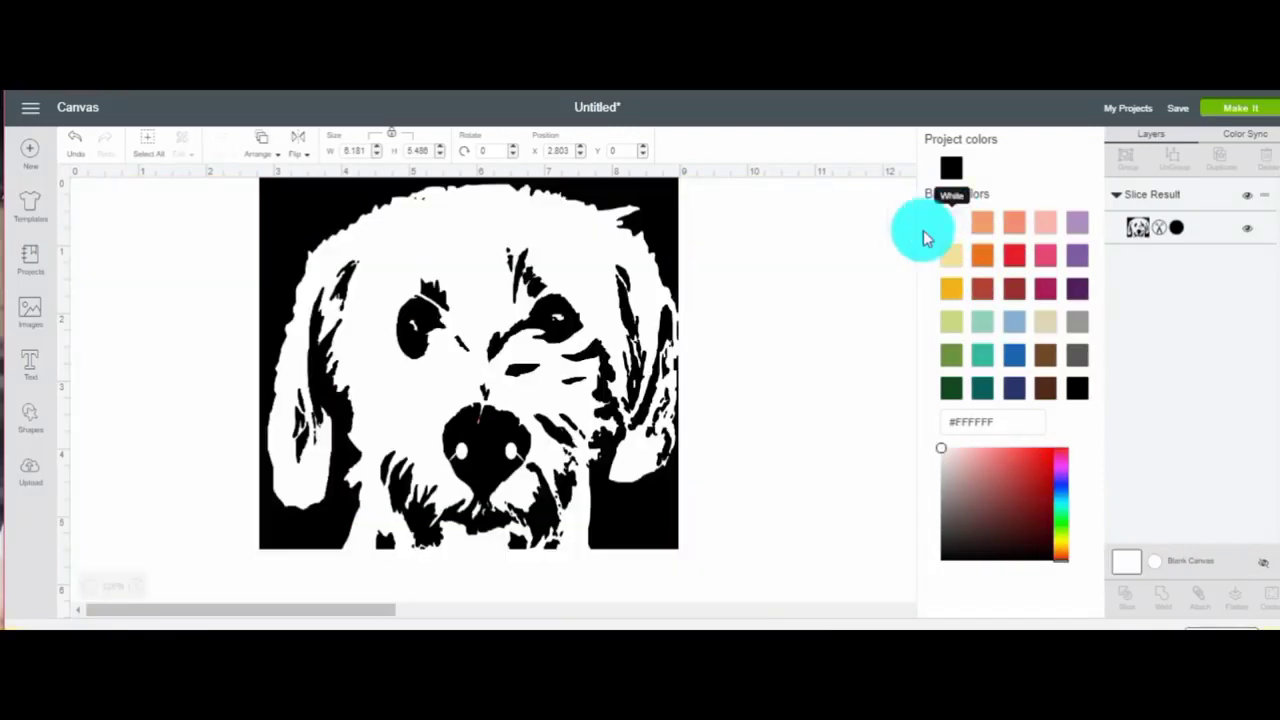
click(756, 356)
drag(623, 402, 626, 420)
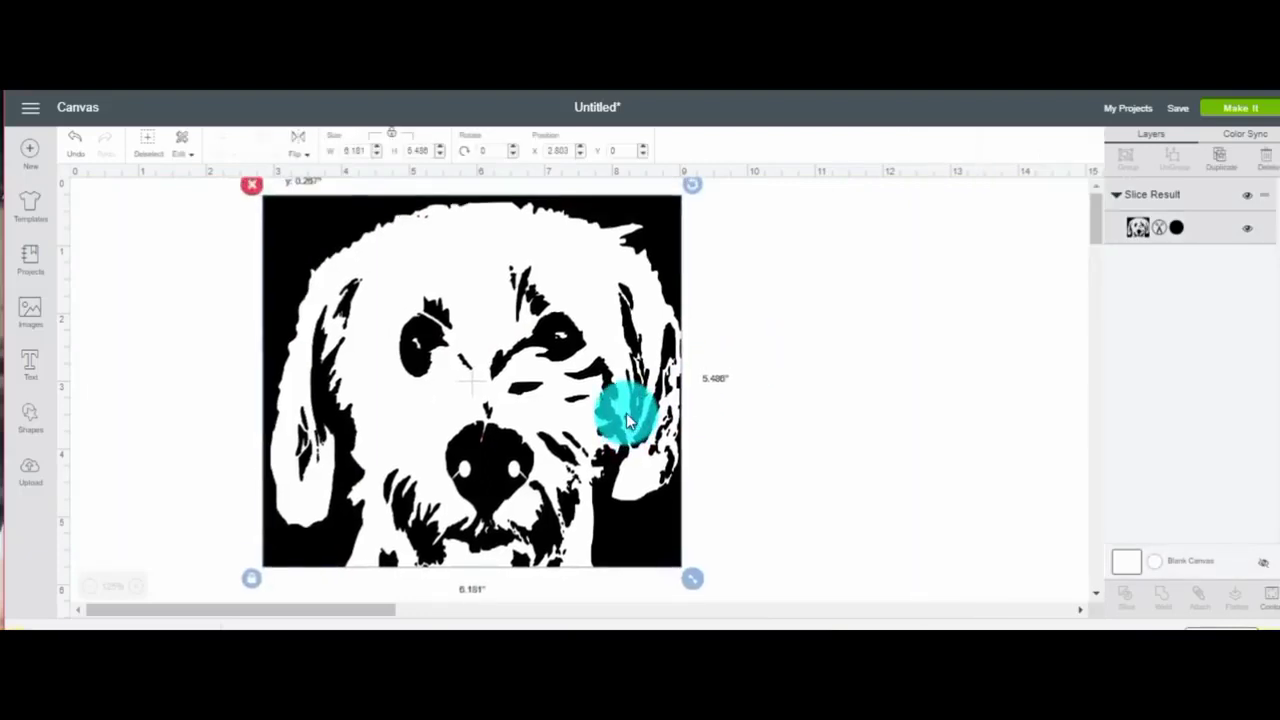
Set the dog stencil layer to White so only outlines show, then shift it right
click(1177, 228)
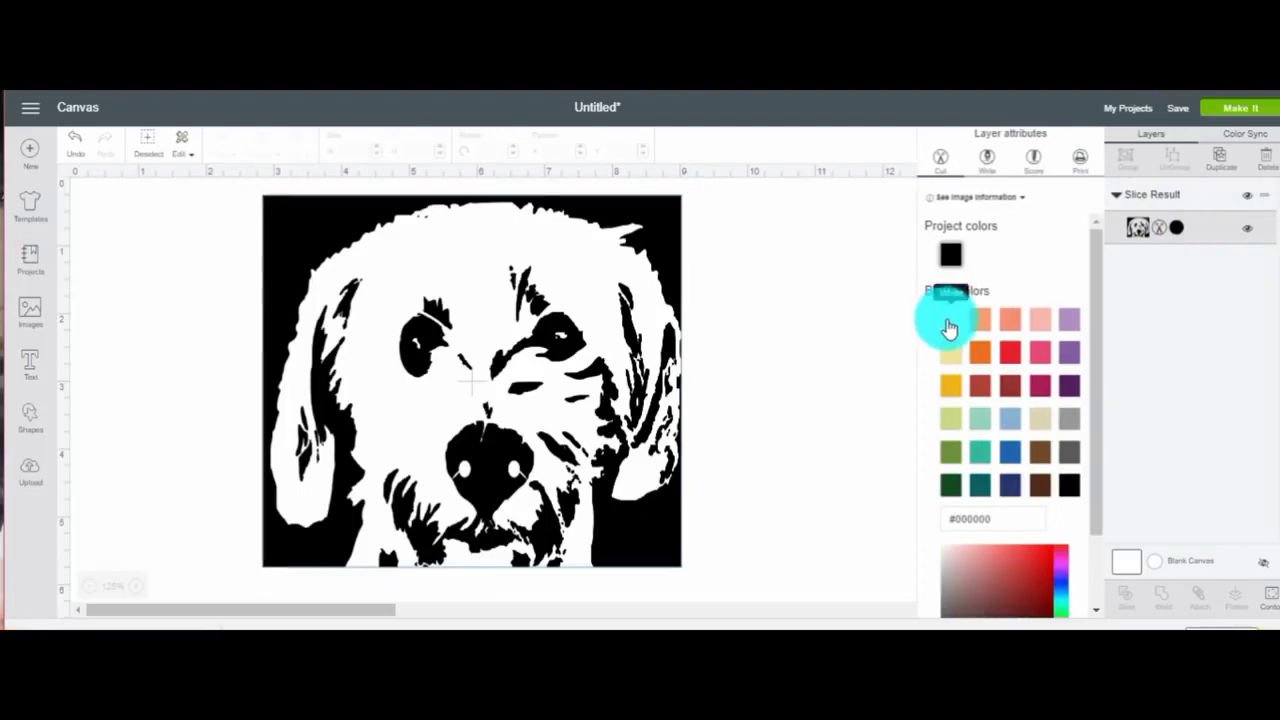
click(952, 322)
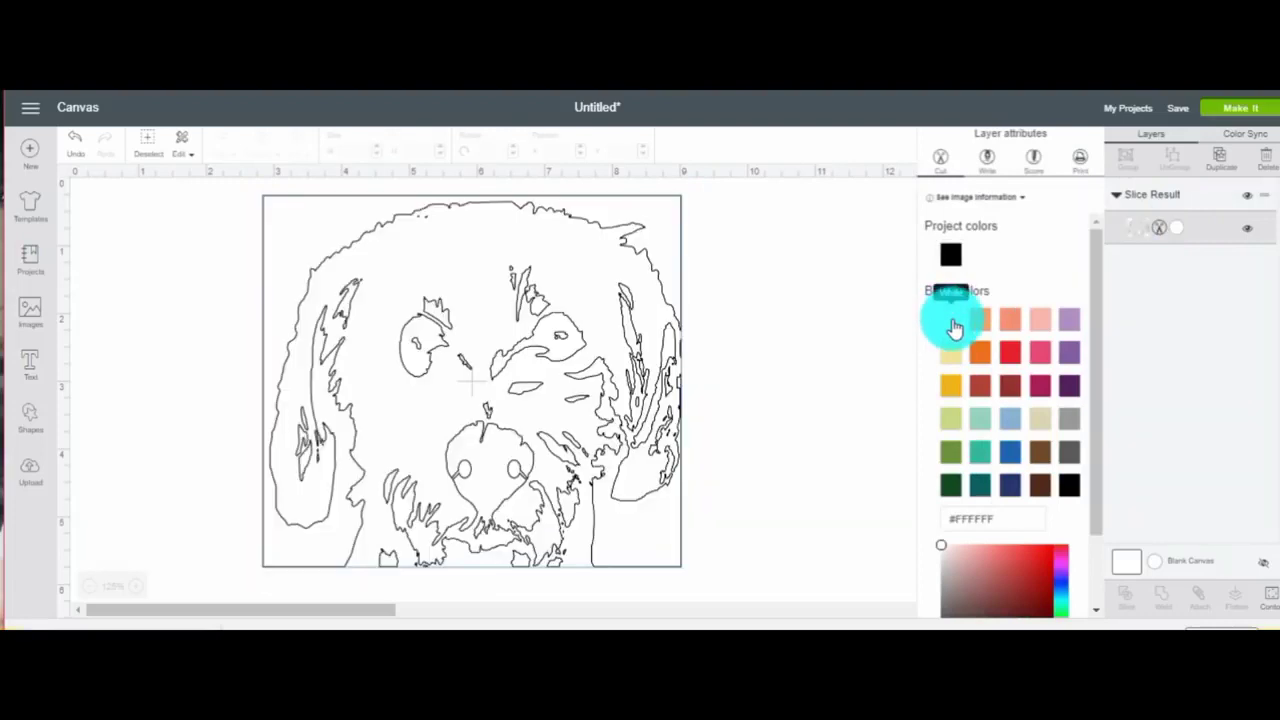
drag(855, 377, 791, 423)
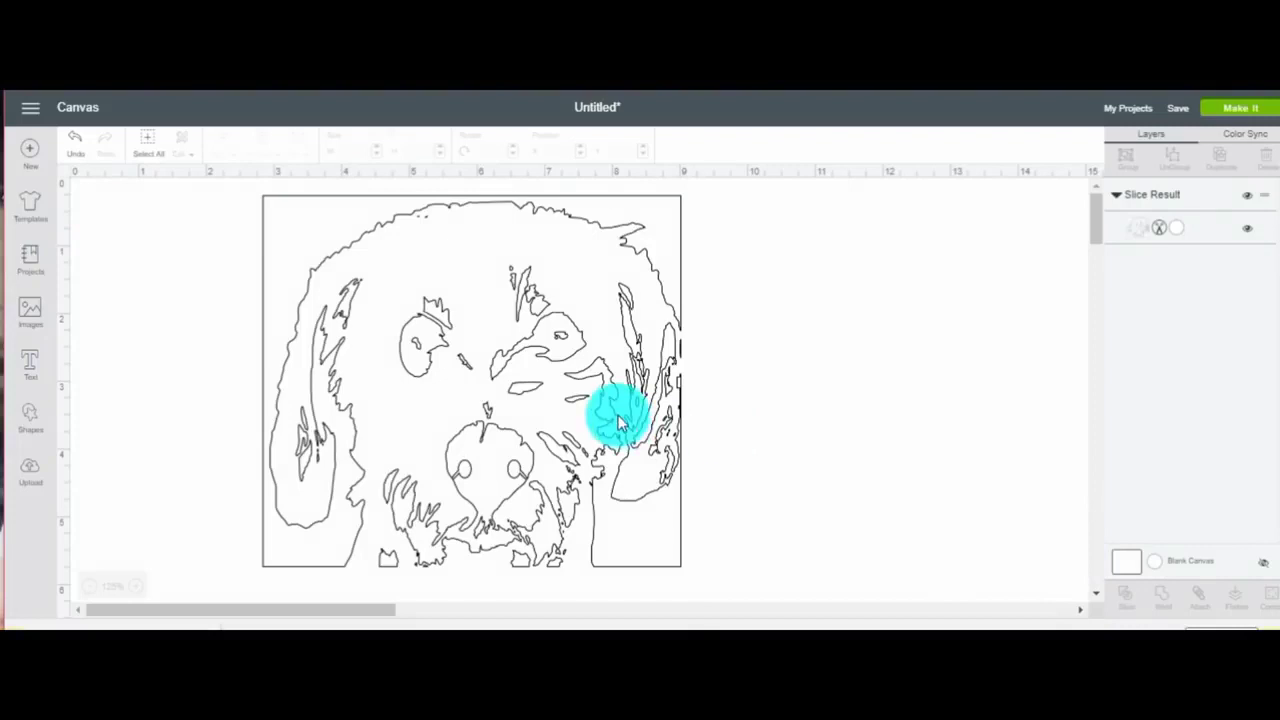
drag(614, 414, 689, 396)
click(333, 508)
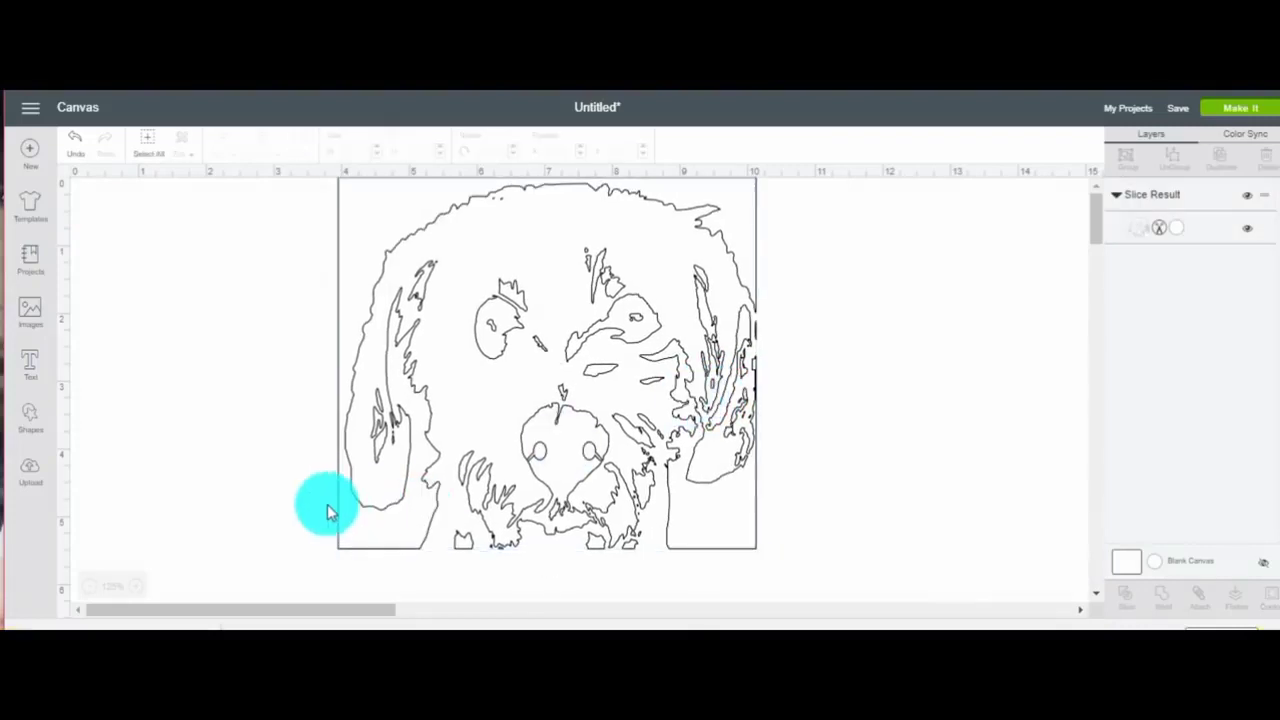
Add a square from Shapes and reshape it into a thin wide bar
click(30, 422)
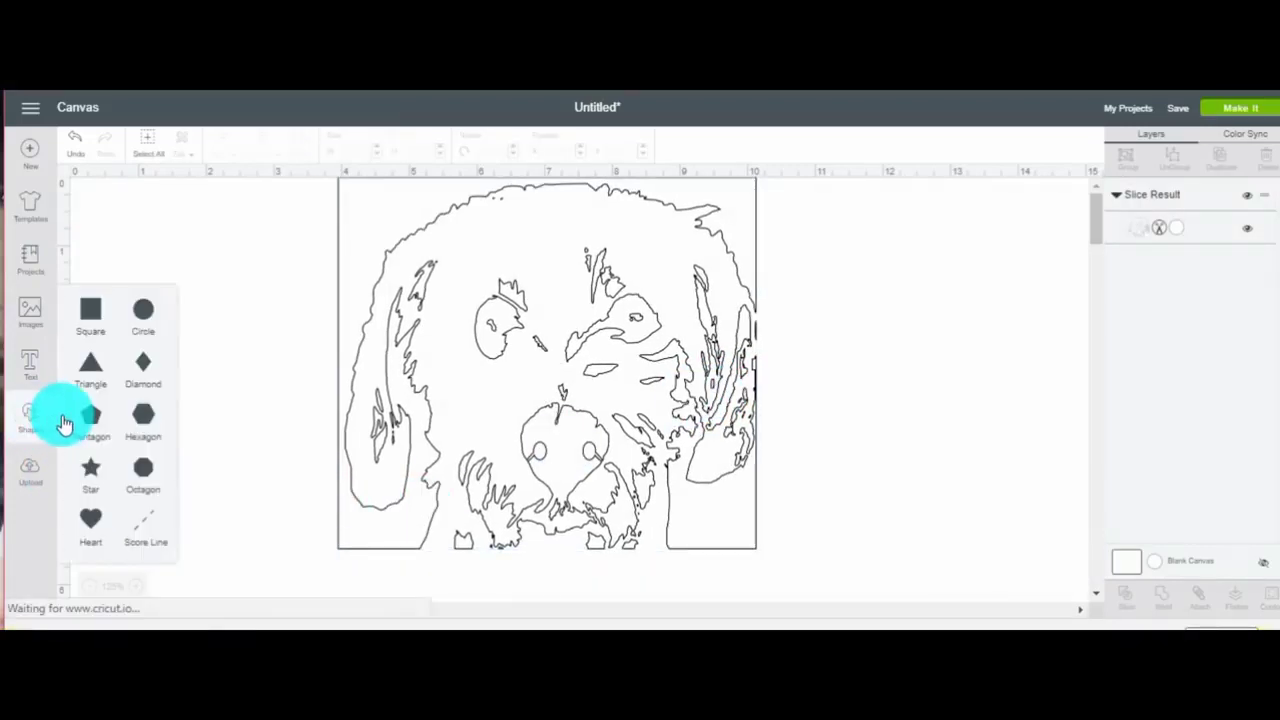
click(91, 316)
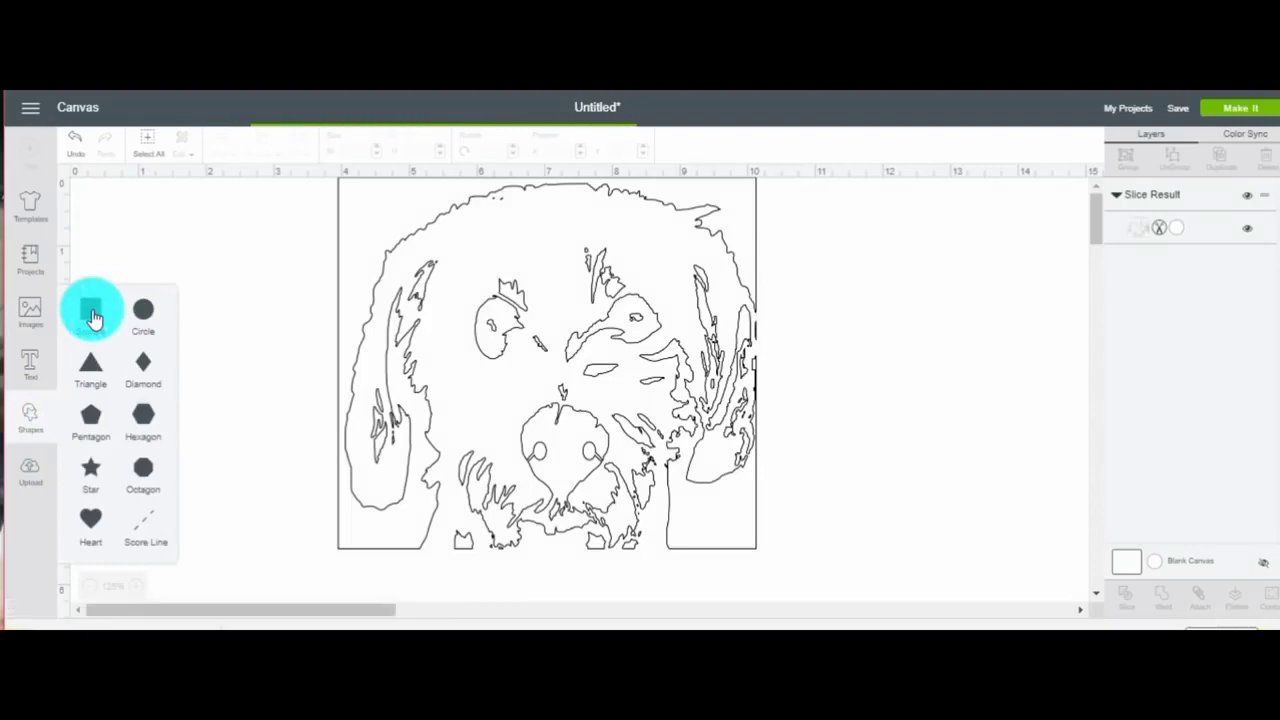
drag(303, 464, 154, 463)
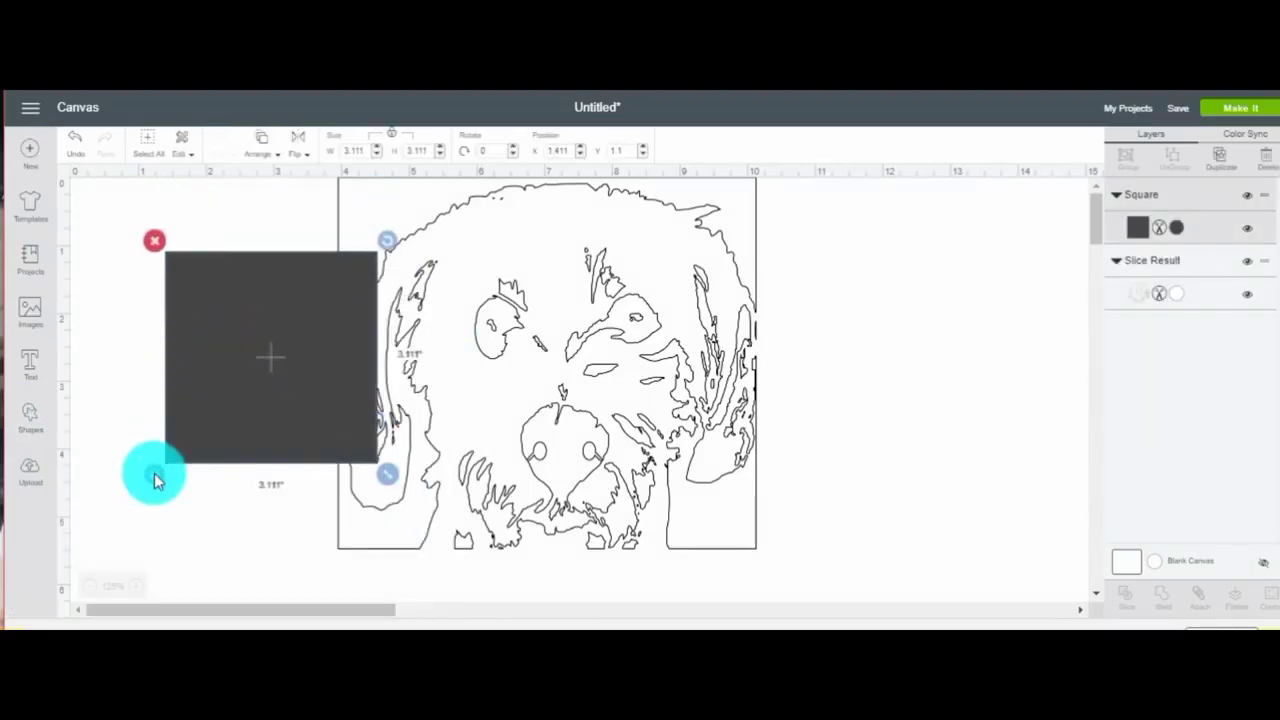
drag(390, 480, 507, 275)
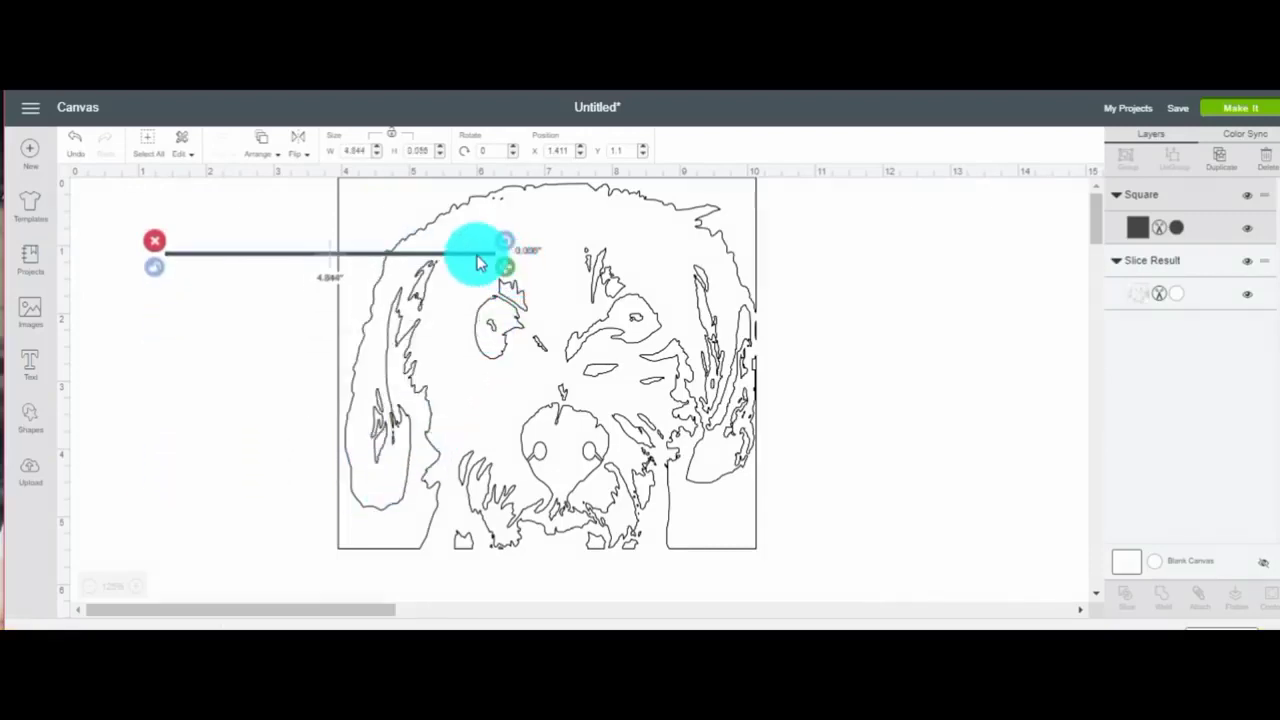
Place the thin bar along the dog outline's bottom edge, widened to span it
drag(535, 302, 620, 324)
click(408, 354)
click(365, 255)
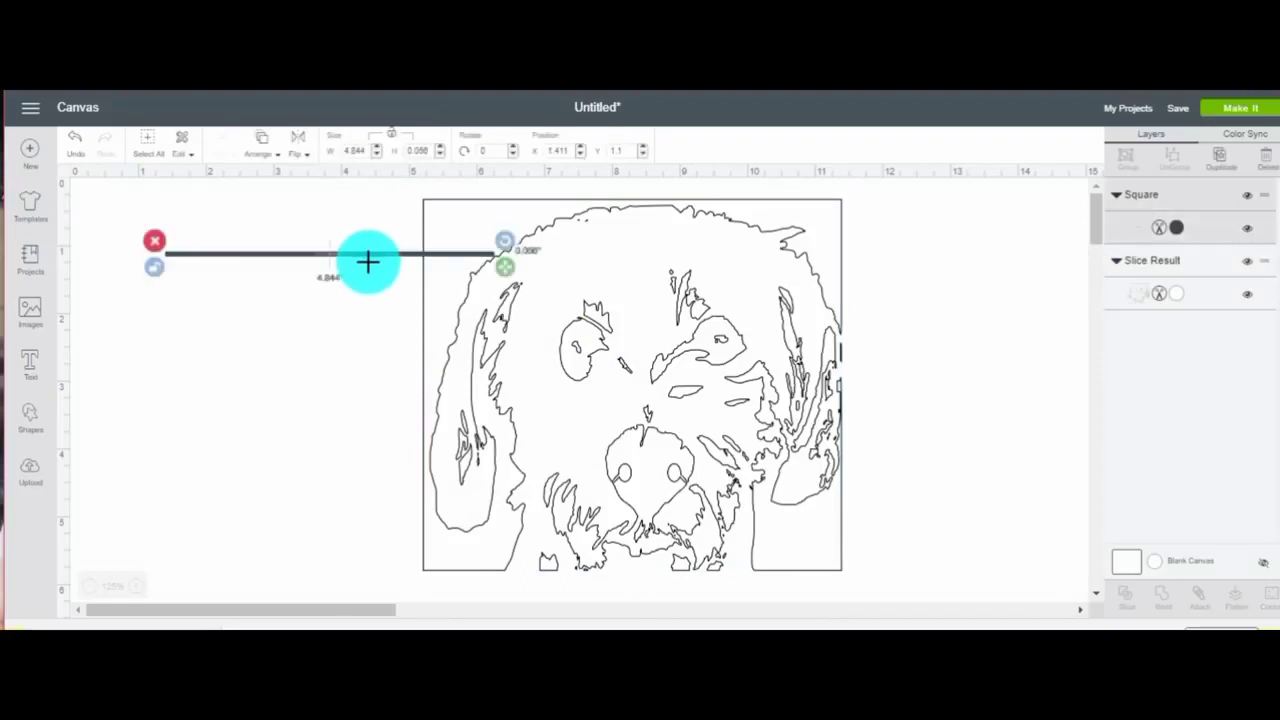
click(289, 249)
drag(294, 258, 586, 578)
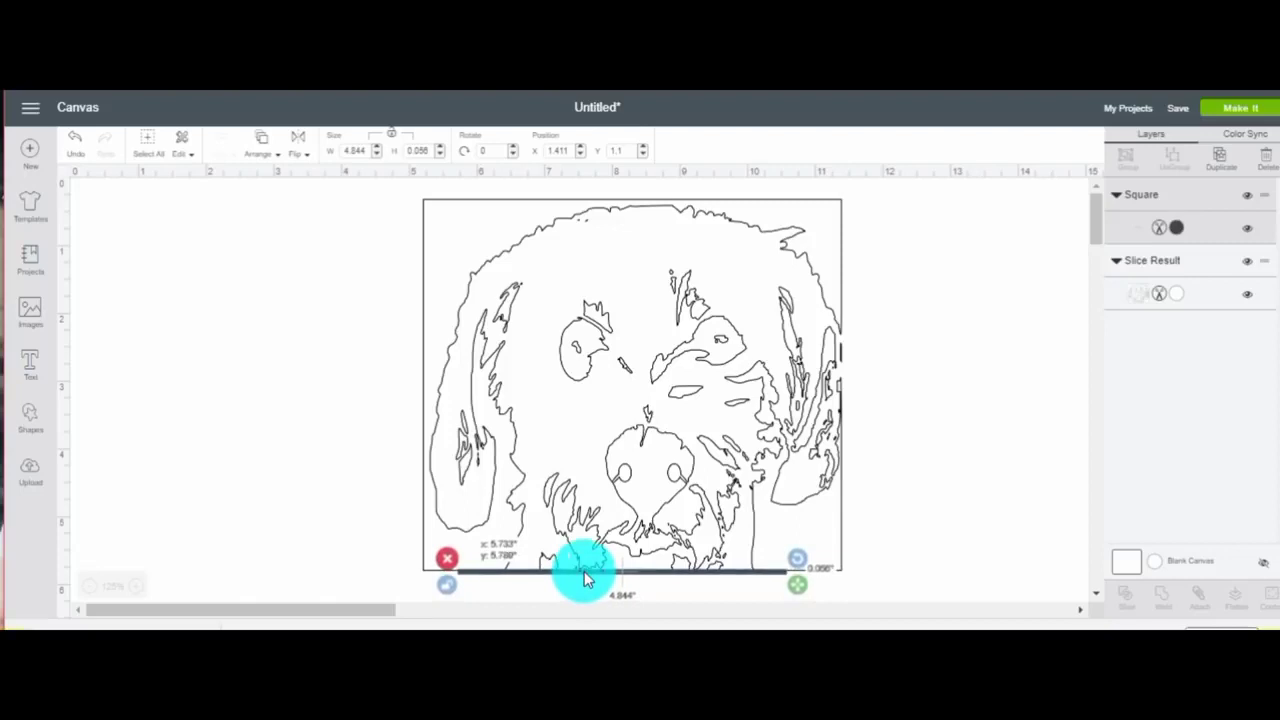
drag(584, 571, 584, 571)
drag(797, 593, 848, 590)
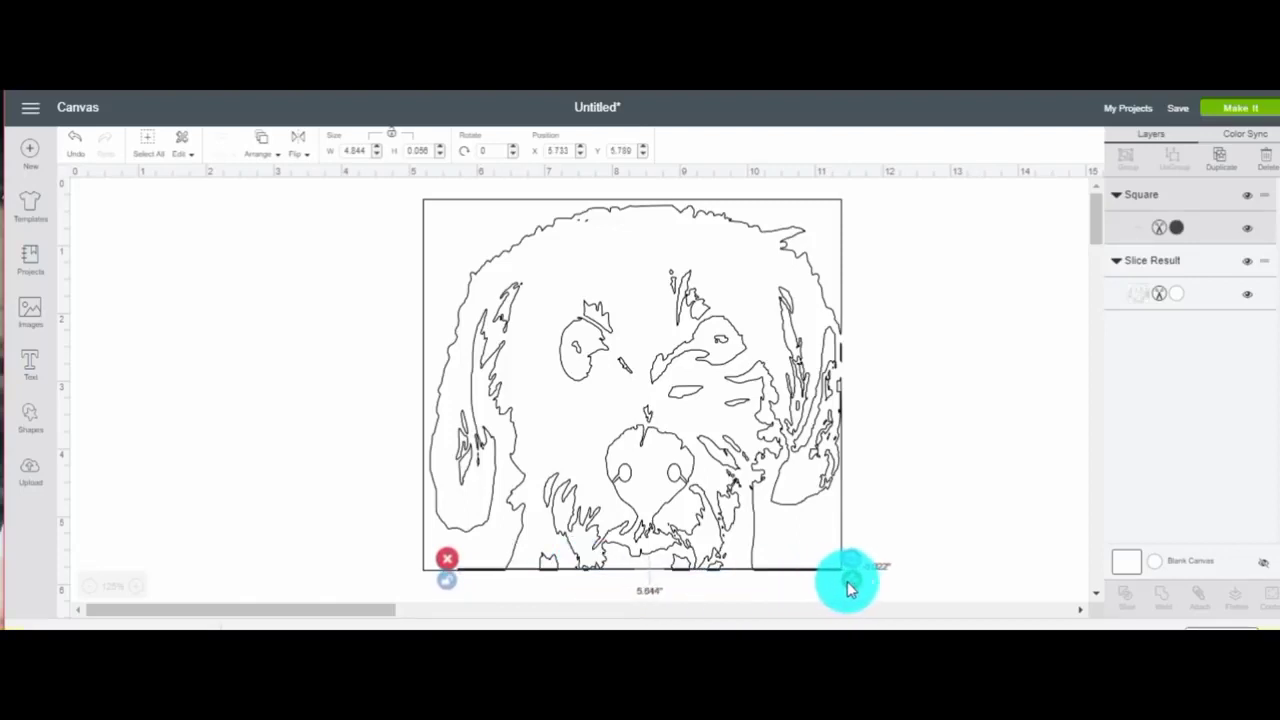
mouse_move(848, 590)
mouse_down()
mouse_move(812, 567)
mouse_move(893, 586)
mouse_up()
Narrow the dog outline slightly and select it together with the bar
click(812, 567)
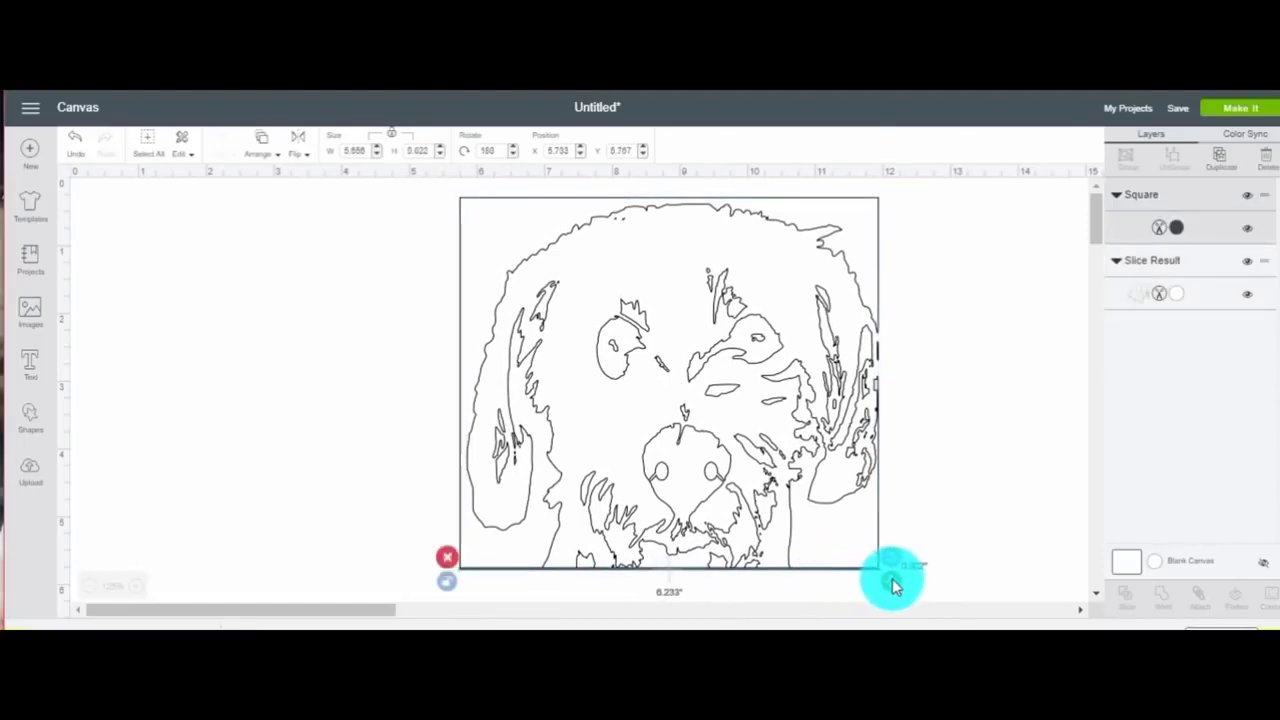
click(909, 580)
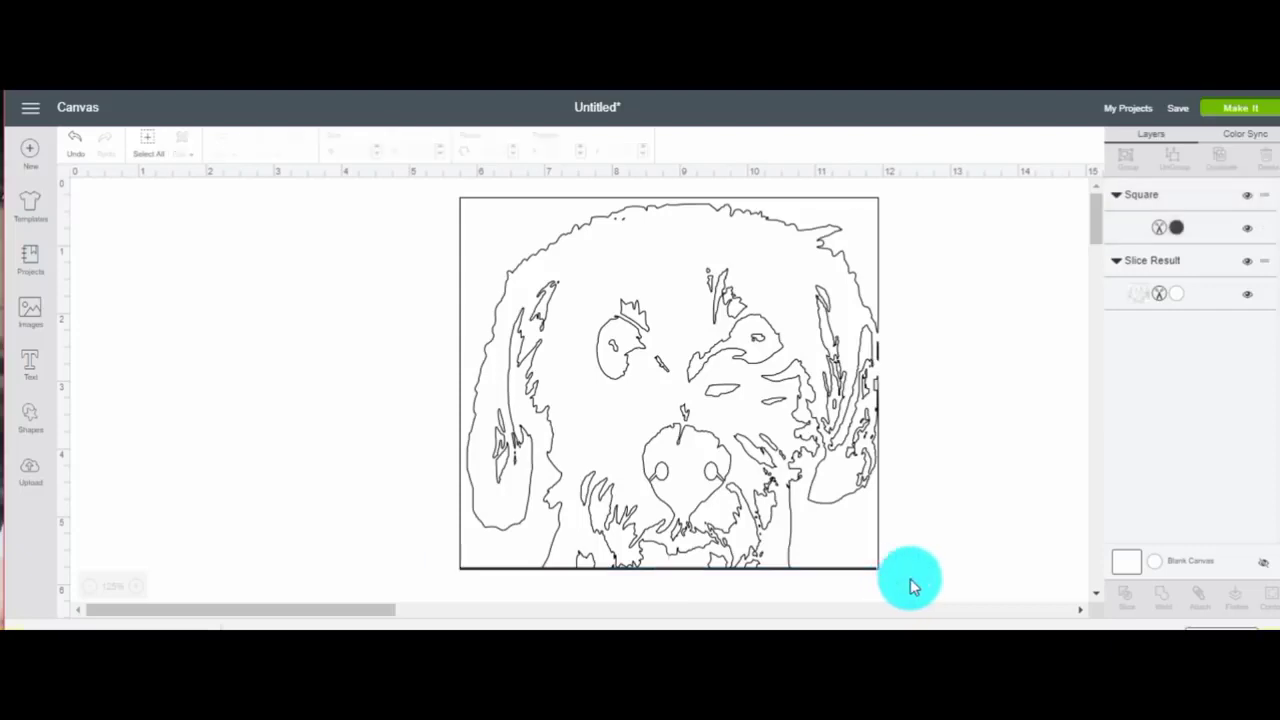
click(871, 567)
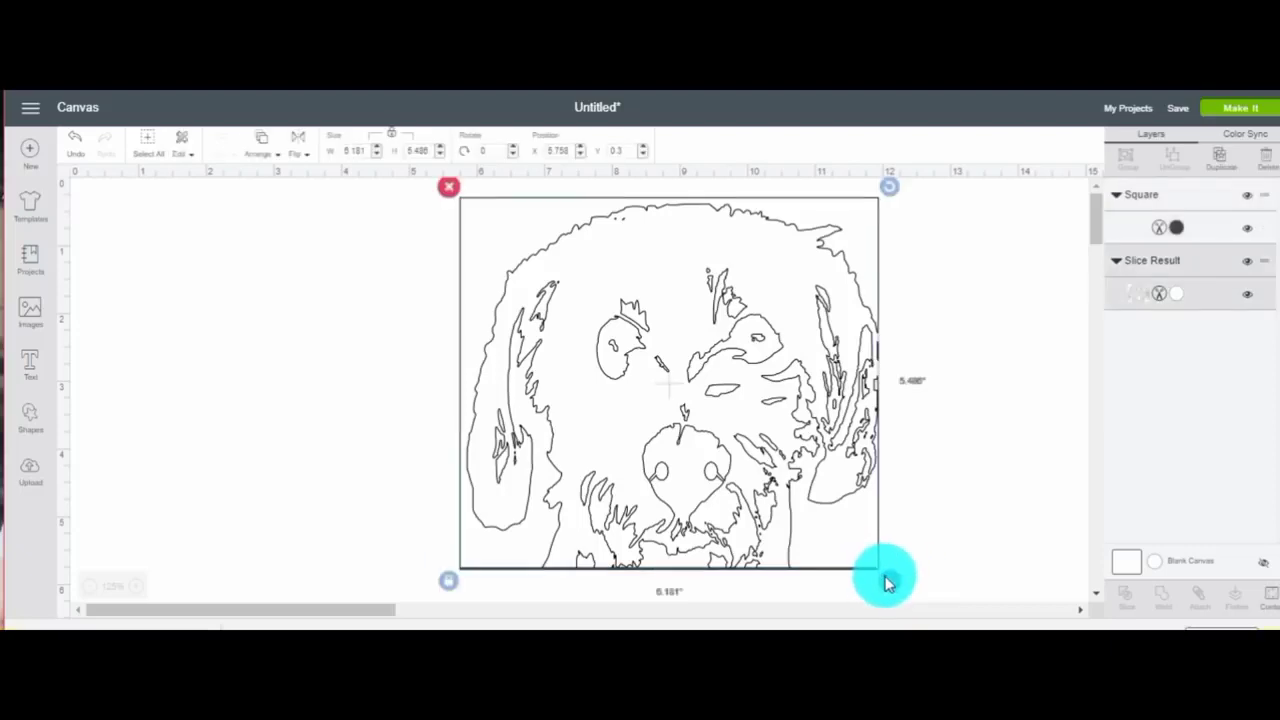
drag(886, 584, 885, 583)
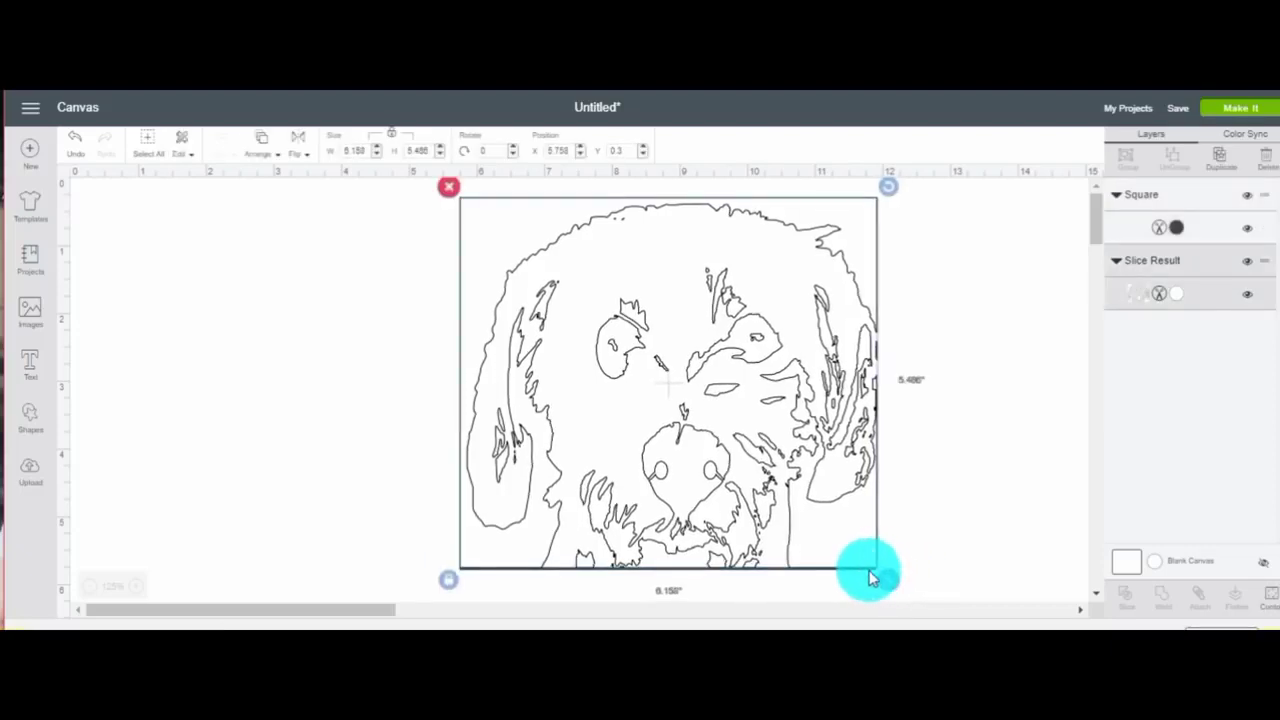
click(866, 582)
drag(866, 585, 258, 300)
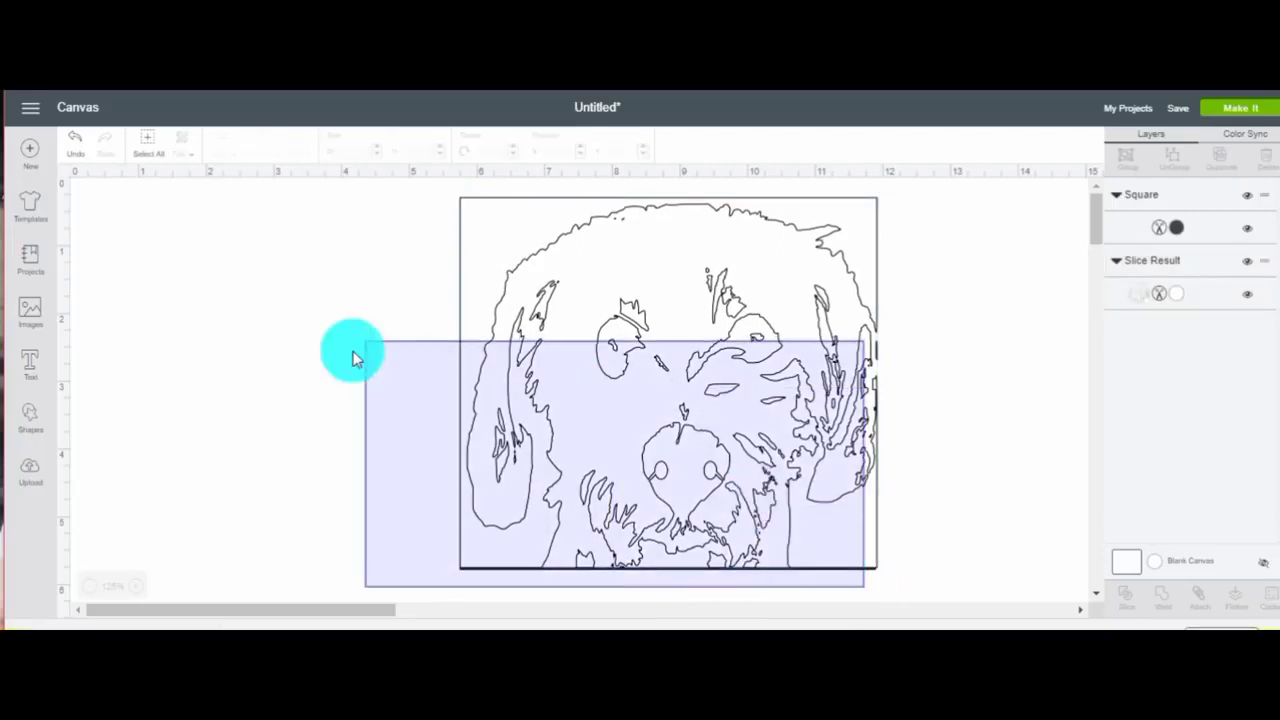
Align the bar with the outline's edge, weld them, and move the Weld Result left and up
click(224, 148)
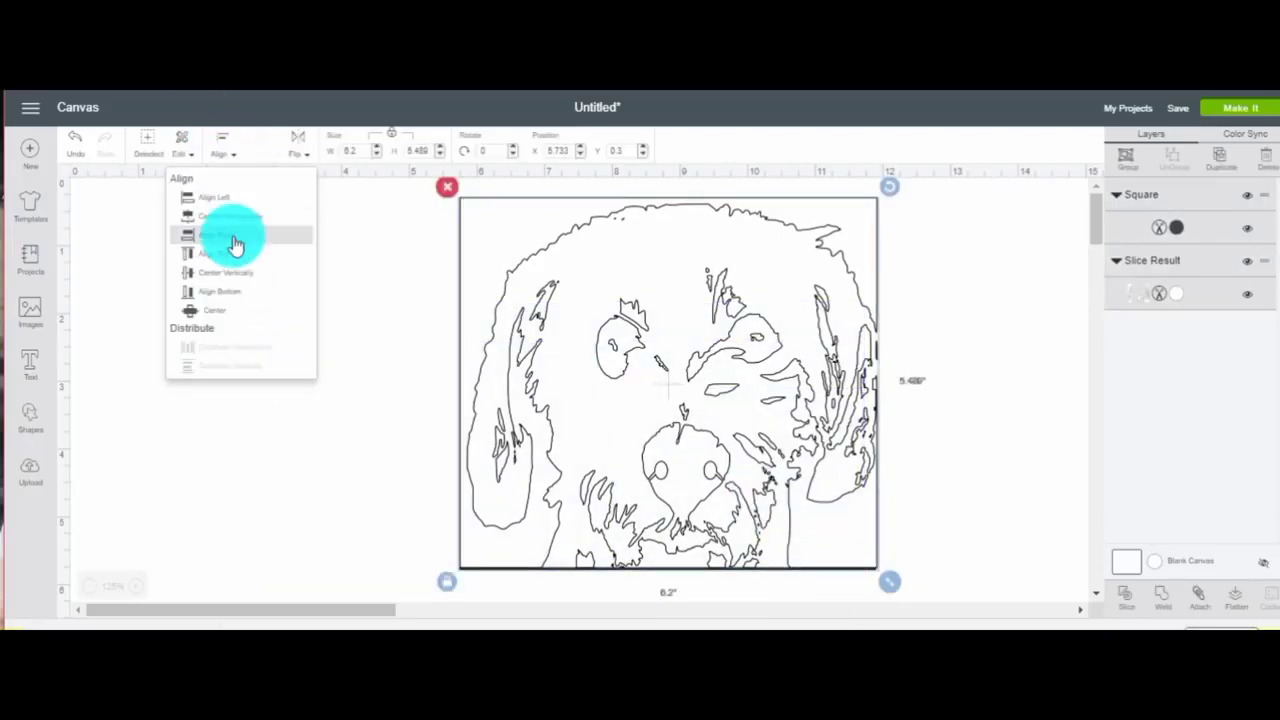
click(234, 292)
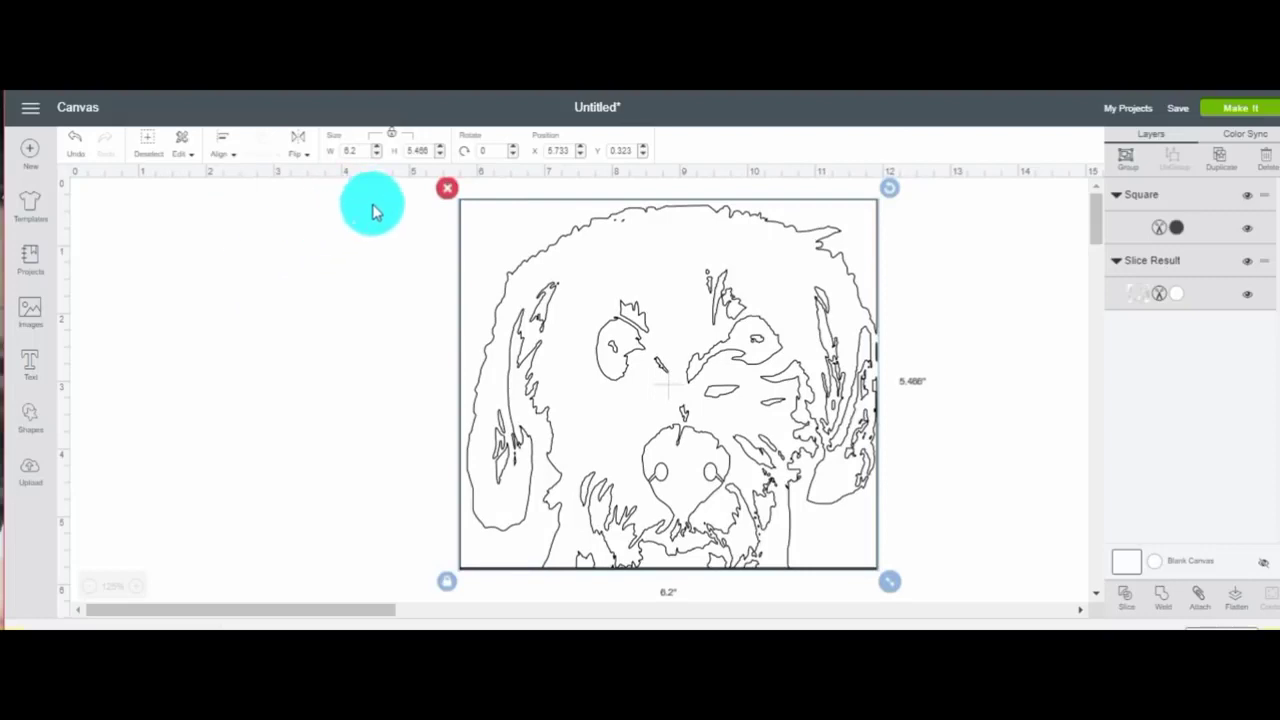
click(423, 197)
drag(426, 192, 936, 597)
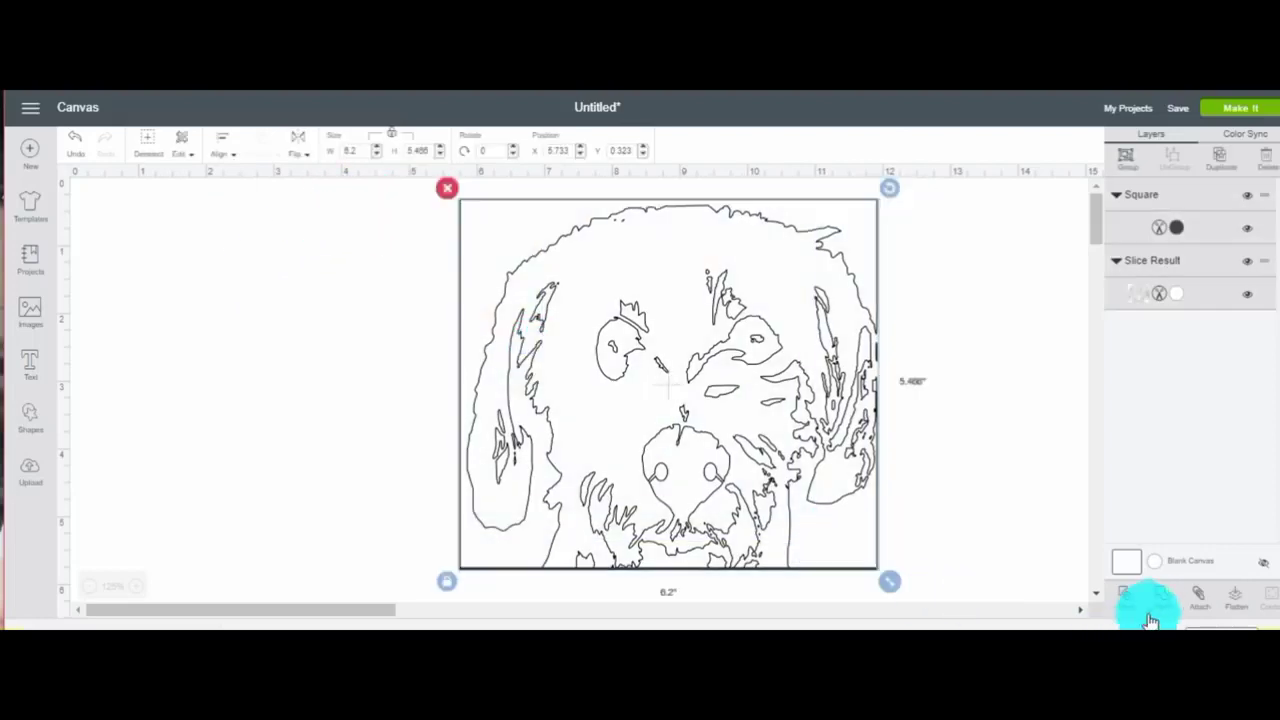
click(1160, 602)
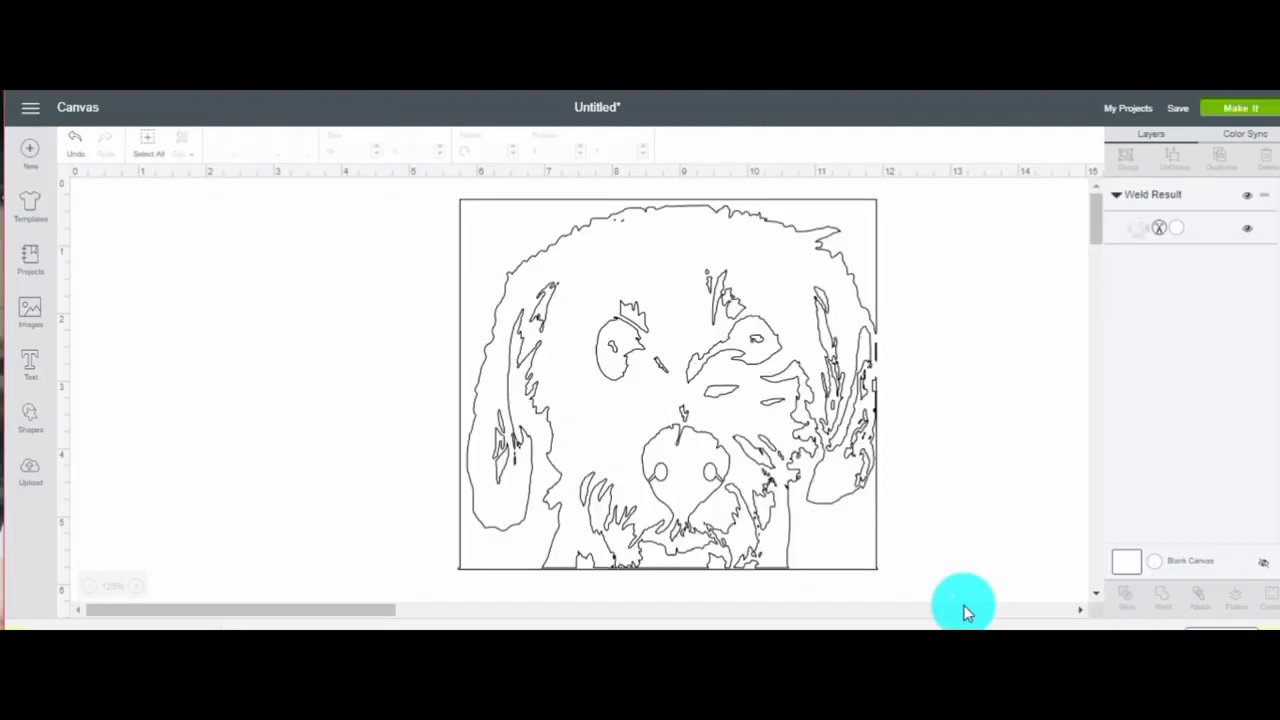
drag(671, 443, 455, 437)
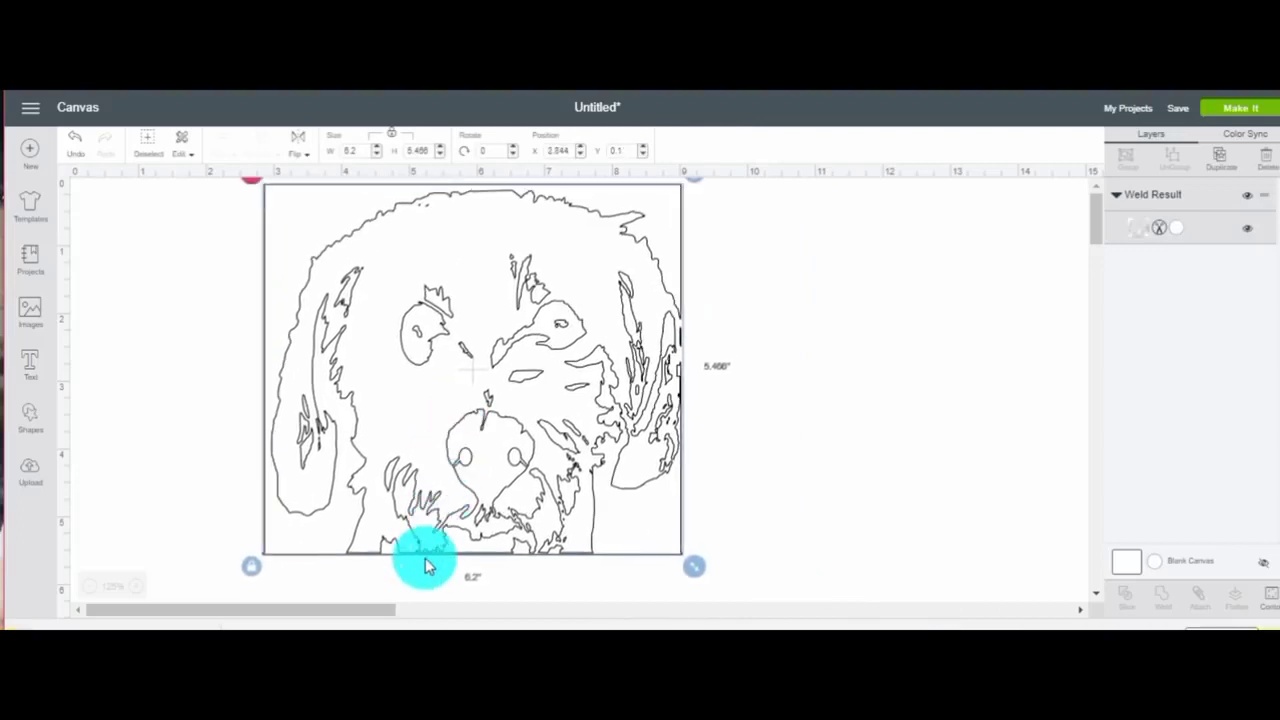
Add a square, unlock its proportions, and squeeze it into a thin tall bar
click(30, 420)
click(89, 325)
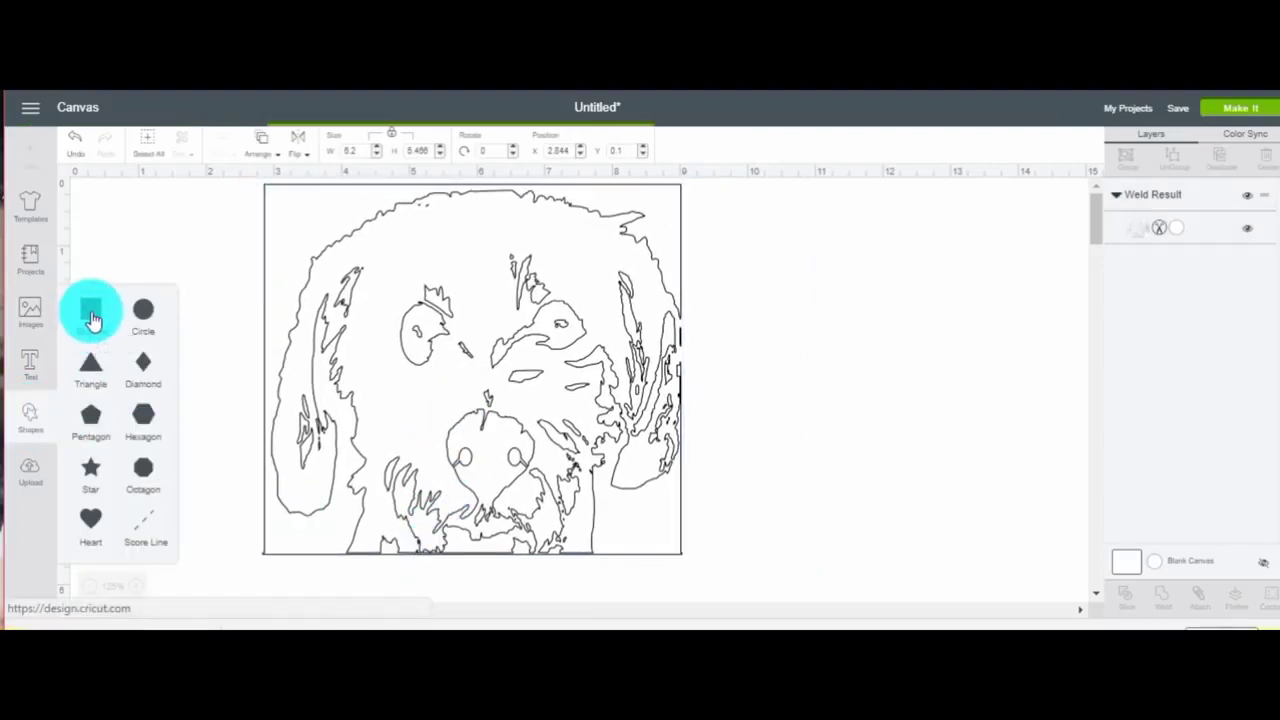
click(261, 537)
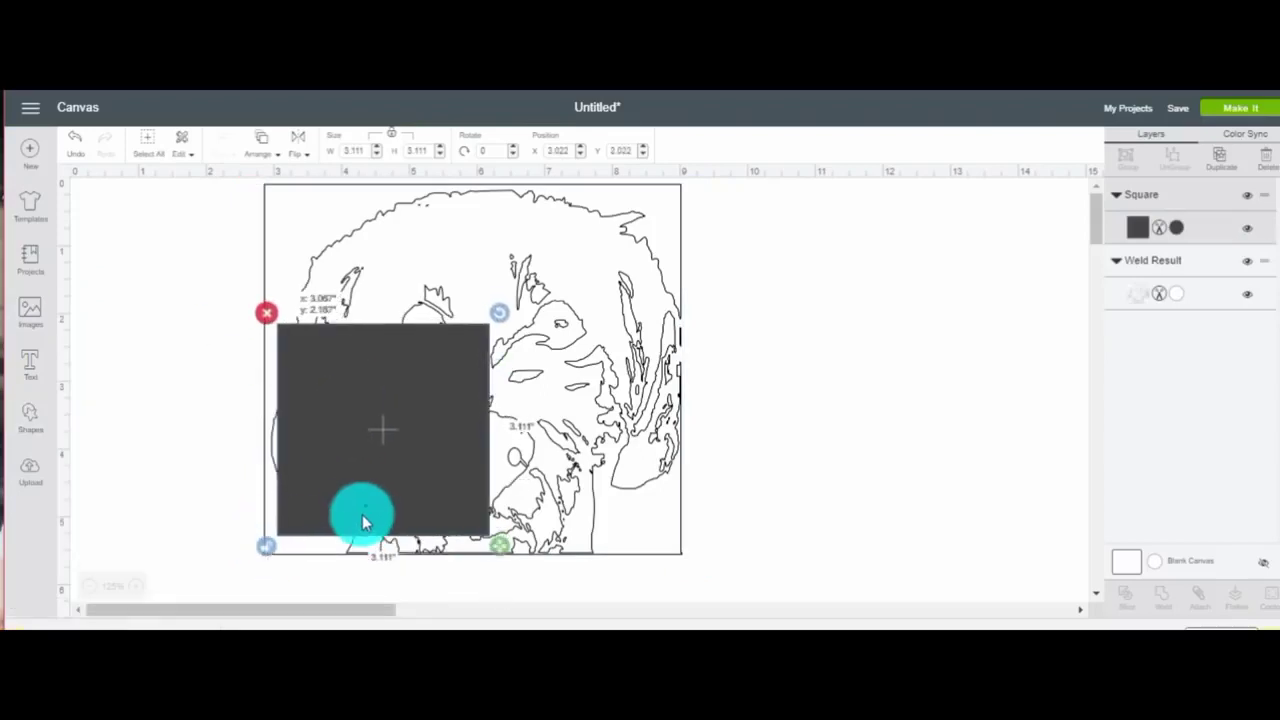
mouse_move(495, 540)
mouse_down()
mouse_move(278, 528)
mouse_move(677, 475)
mouse_move(674, 380)
mouse_move(697, 475)
mouse_move(695, 577)
mouse_move(677, 551)
mouse_up()
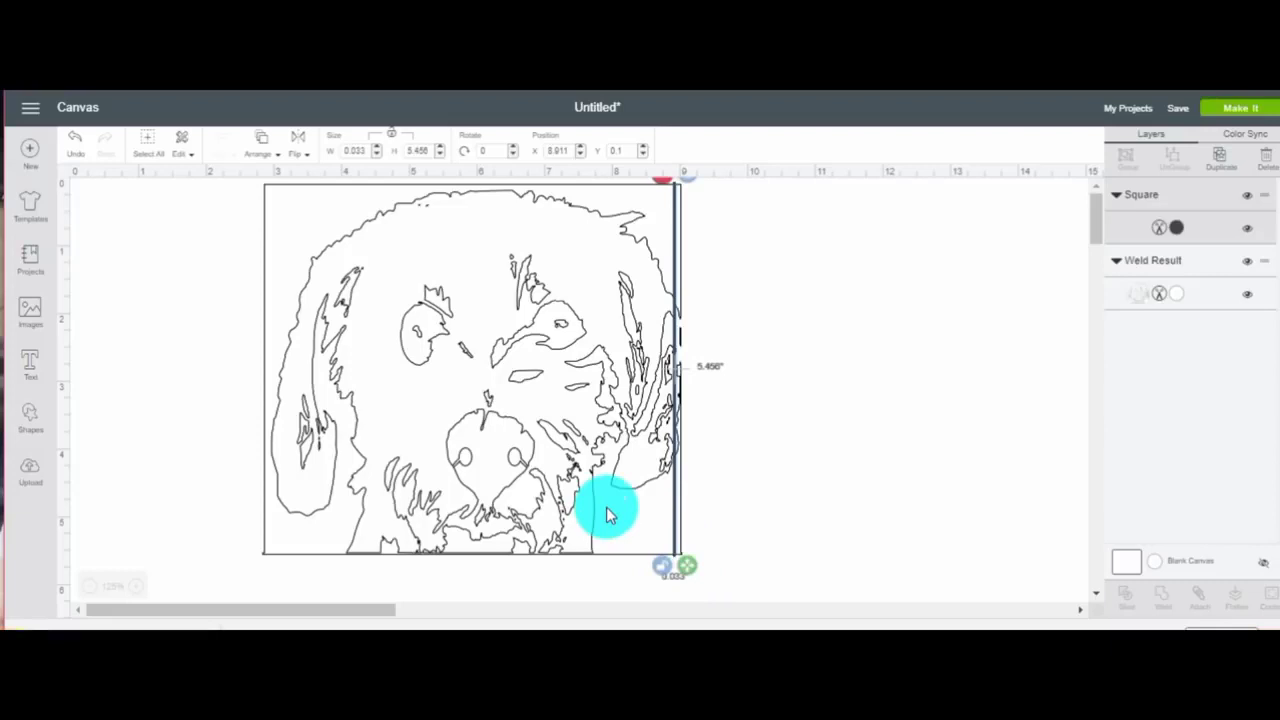
Nudge the dog design slightly left and reselect it
drag(607, 515, 500, 490)
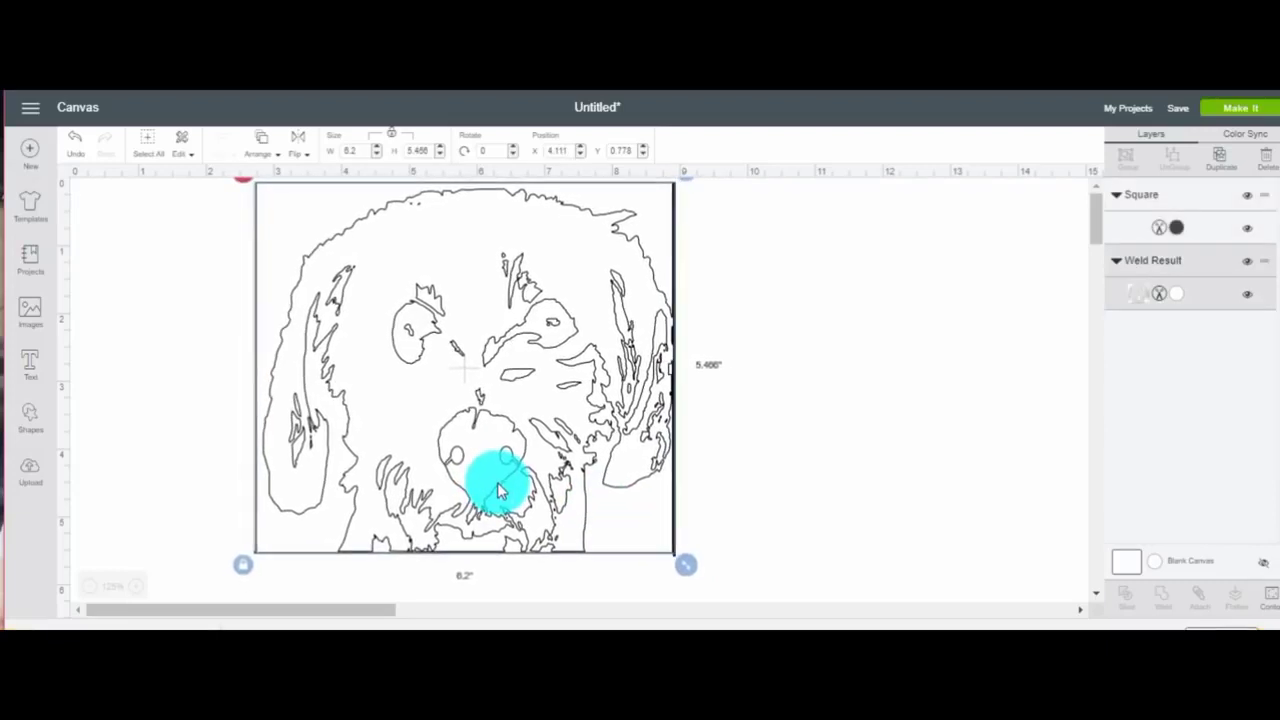
click(665, 575)
click(677, 558)
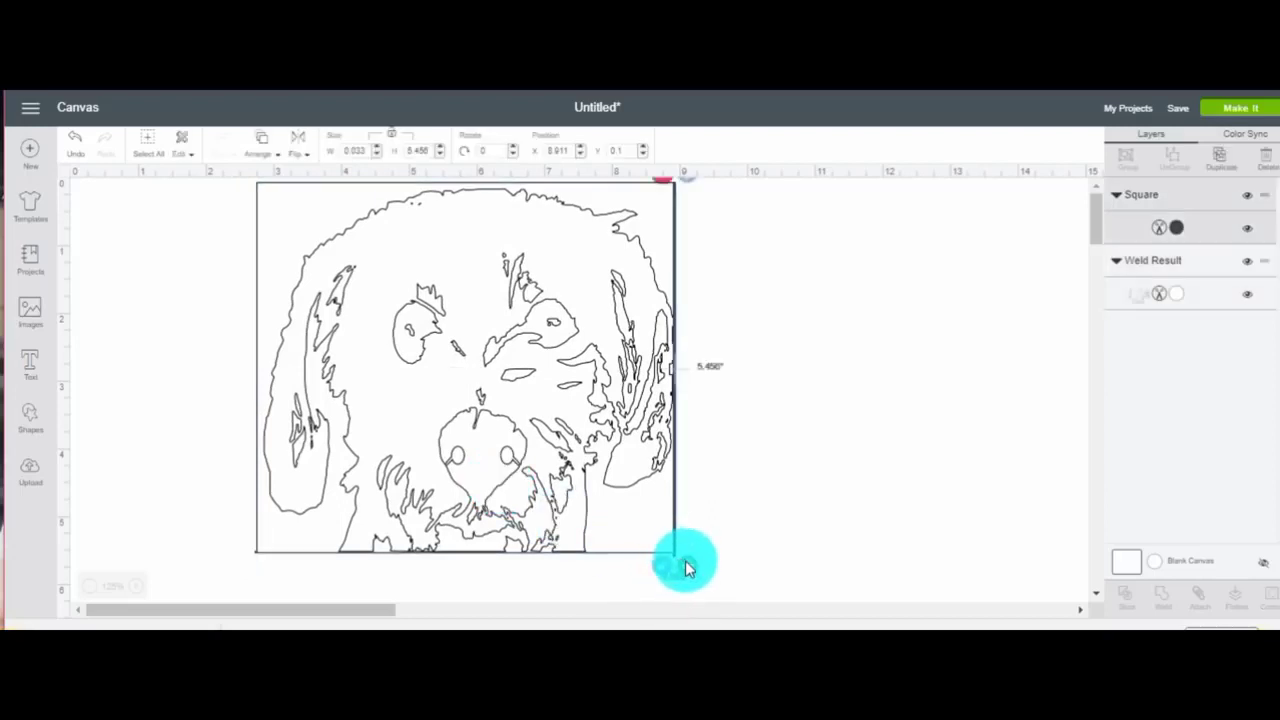
click(238, 270)
drag(240, 270, 468, 496)
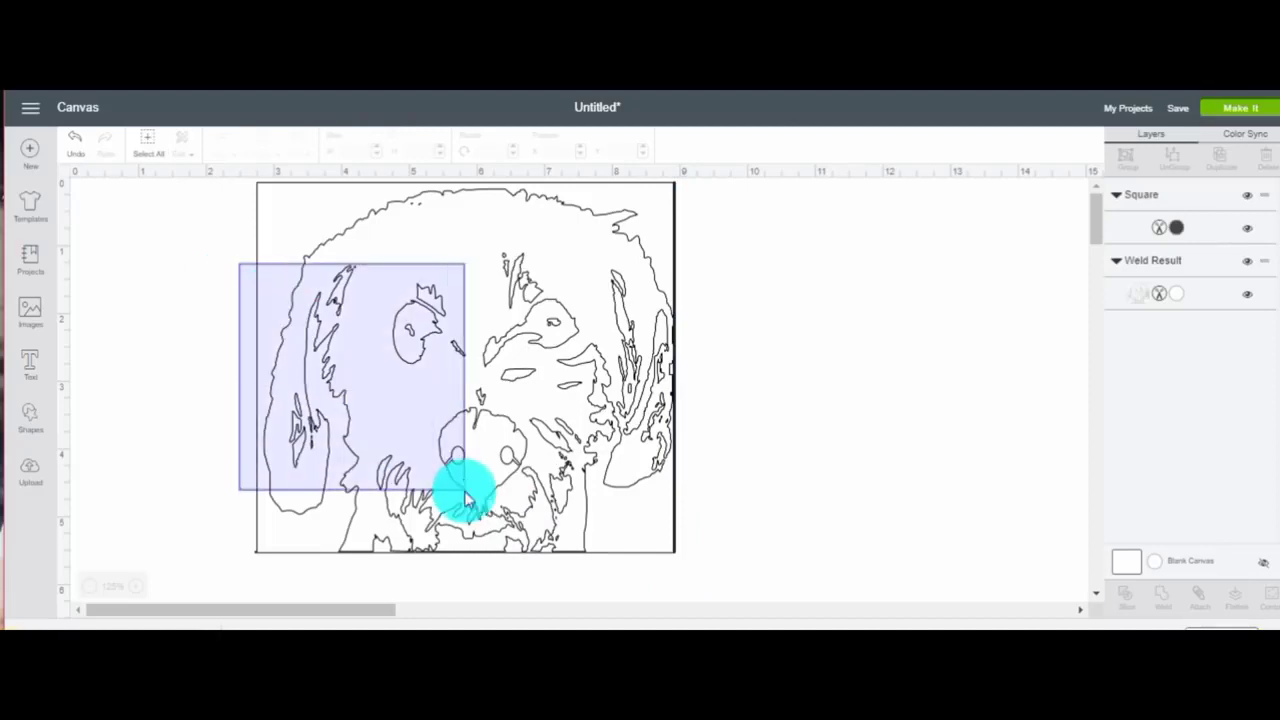
click(259, 157)
click(205, 363)
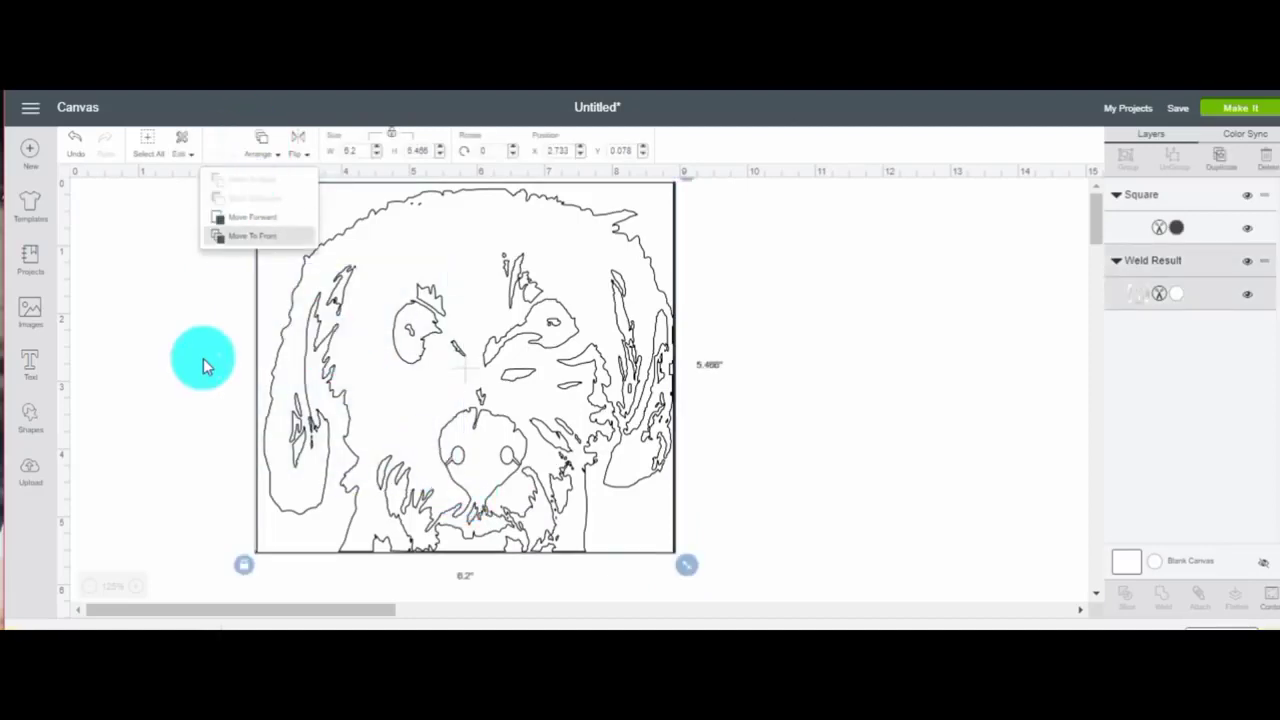
Align the bar to the dog design's right edge and weld them together
drag(227, 218, 772, 560)
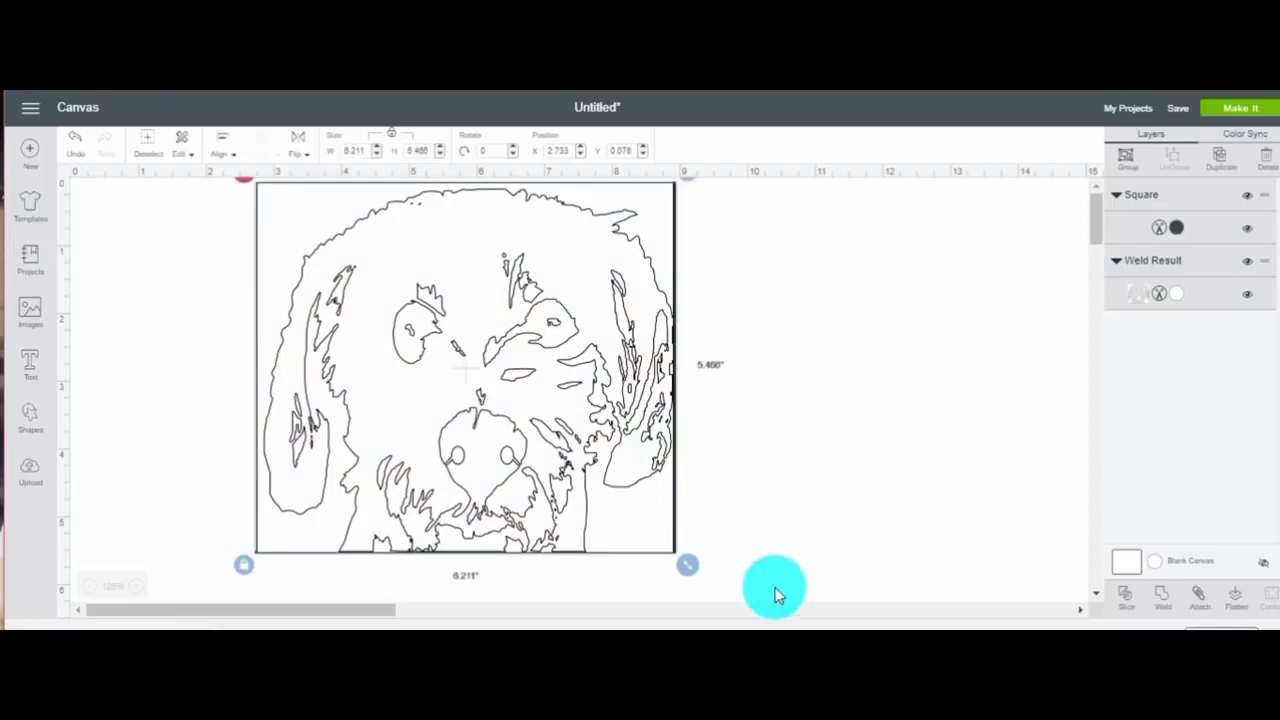
click(218, 152)
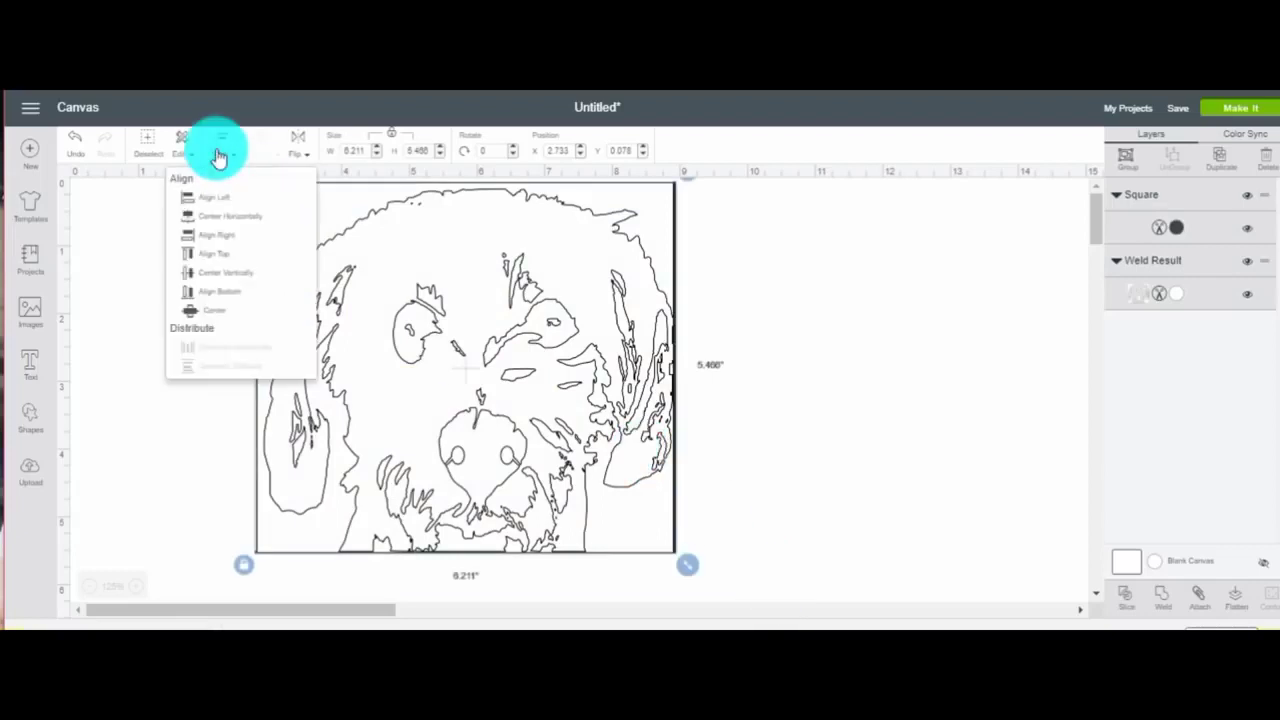
click(230, 236)
drag(207, 234, 751, 557)
click(1158, 594)
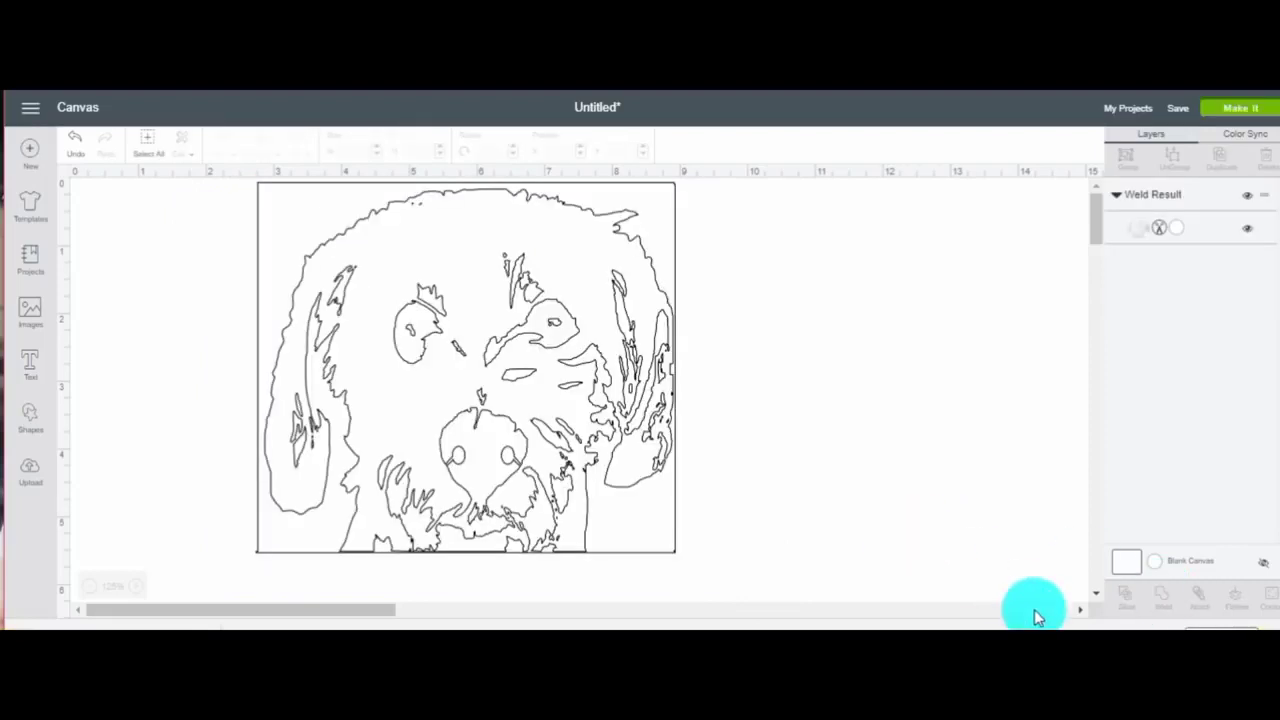
Fill the Weld Result layer with black, leaving it tilted about 359.78 degrees
click(1179, 228)
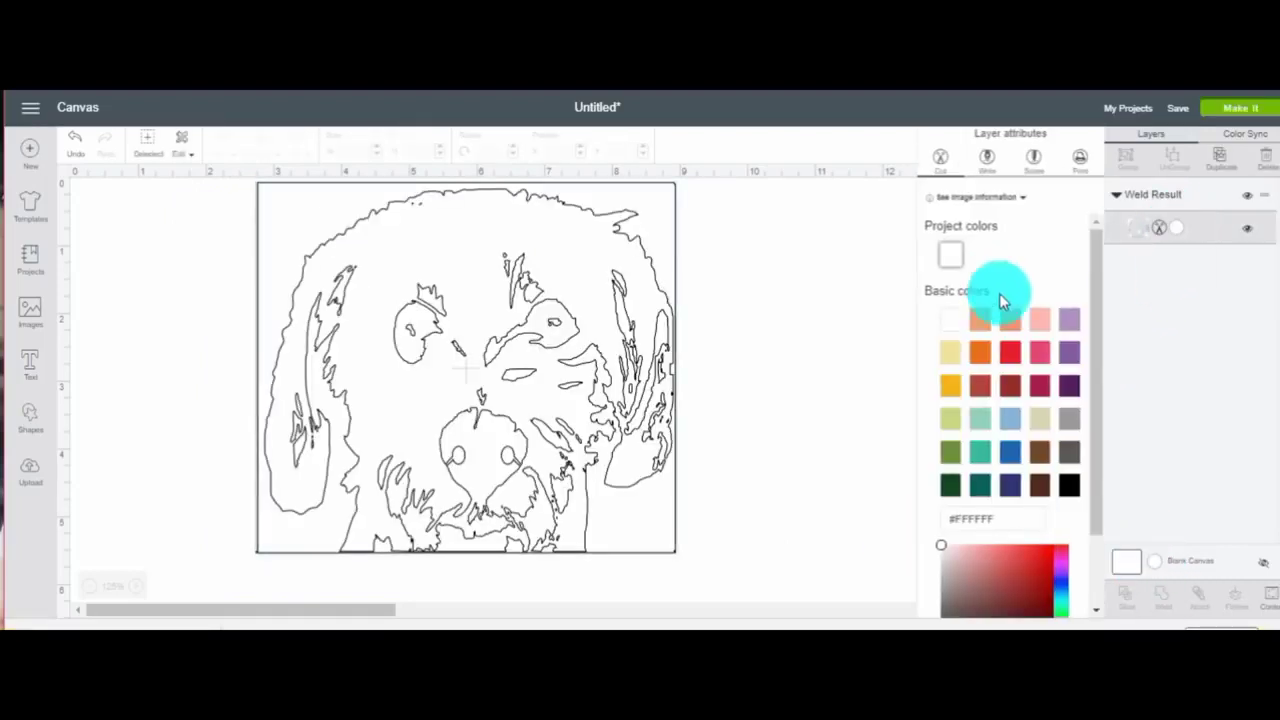
click(1068, 486)
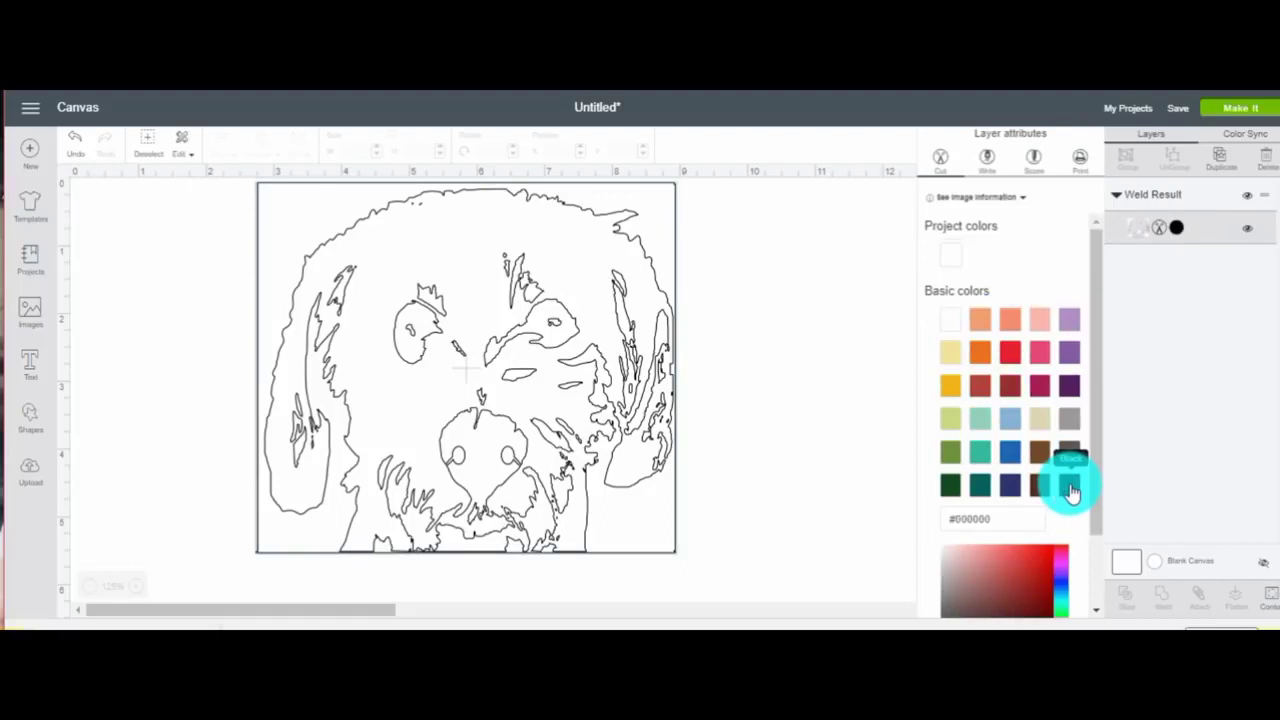
click(798, 460)
click(671, 433)
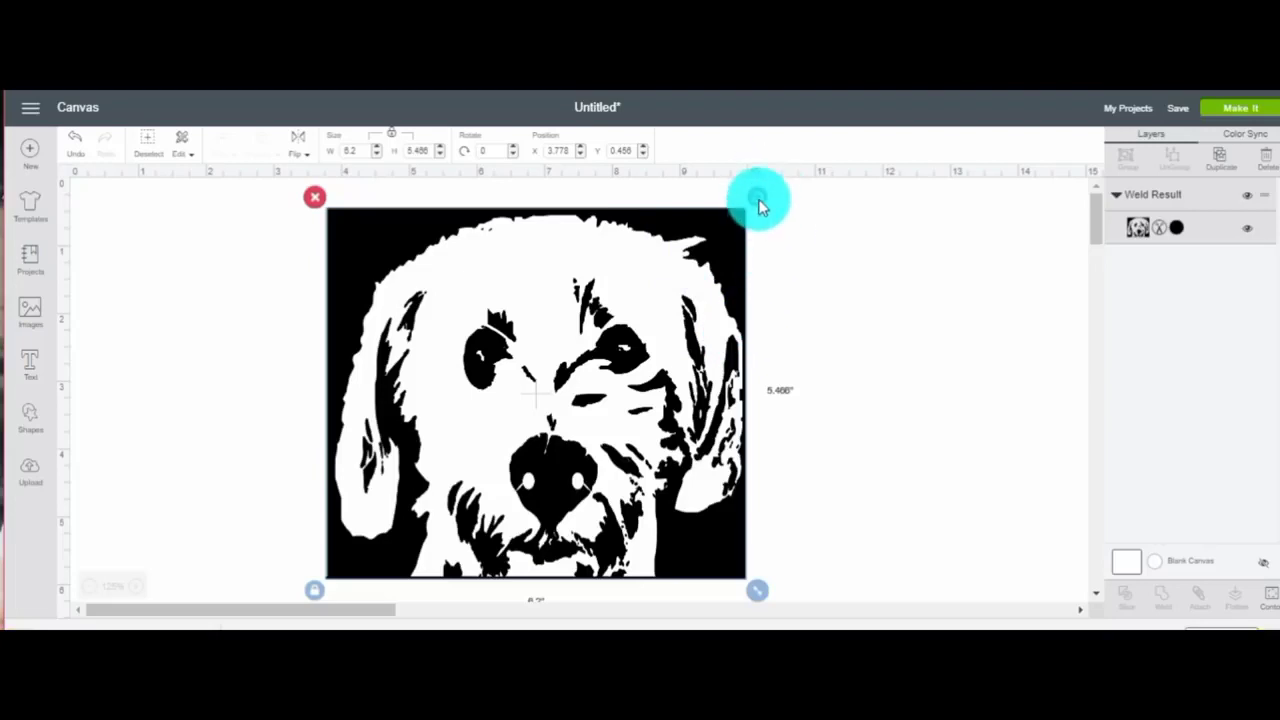
drag(758, 204, 756, 206)
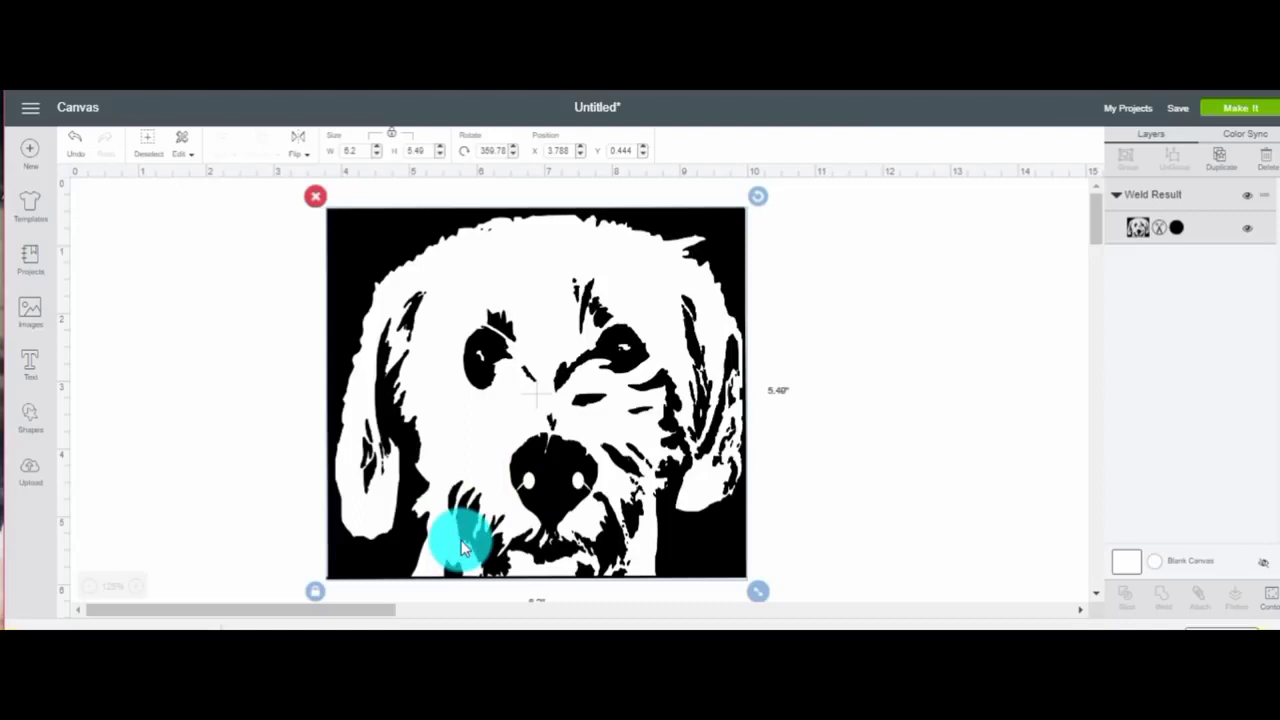
click(867, 396)
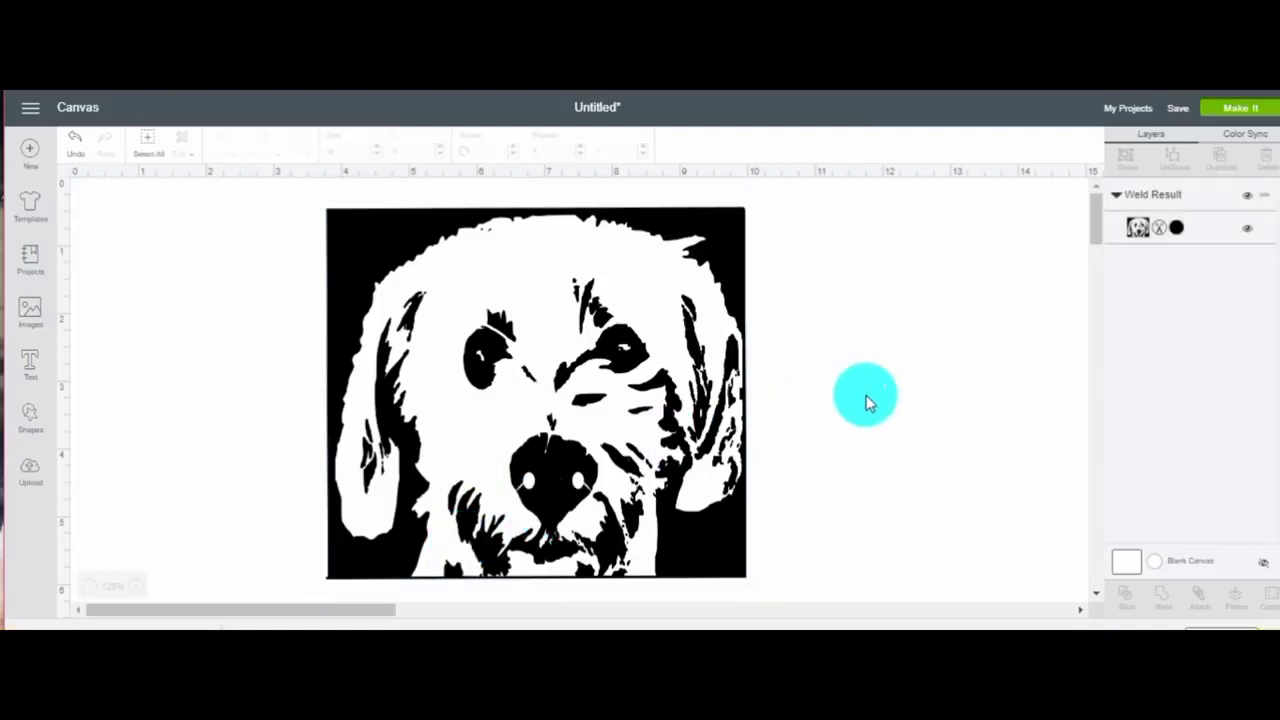